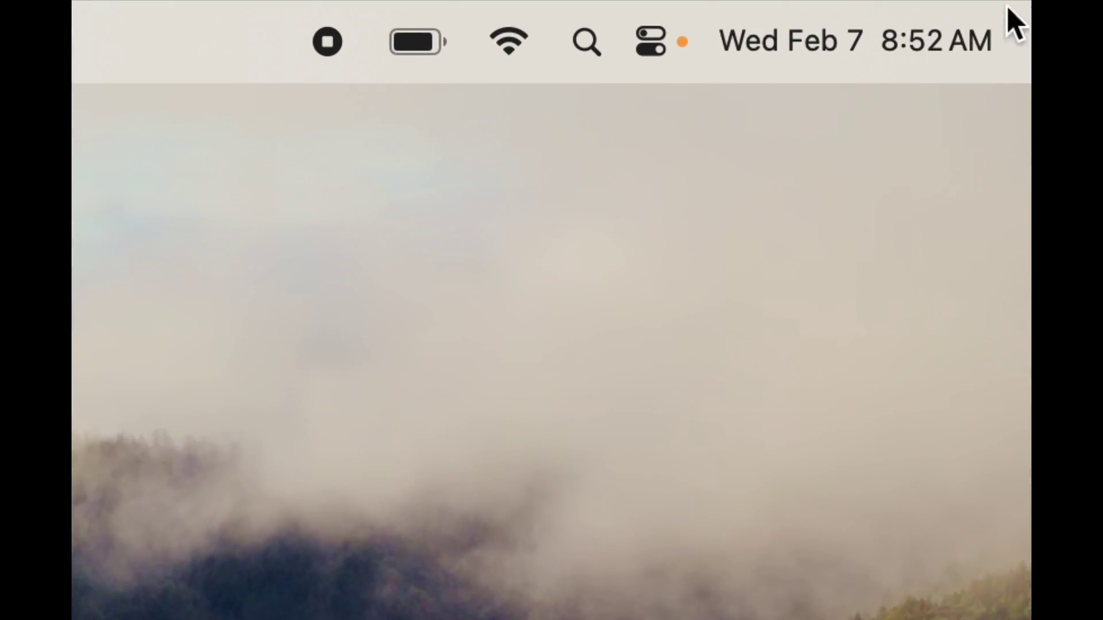
# - Open Notification Center, dismiss the What's New card and start editing the widgets
pyautogui.click(844, 54)
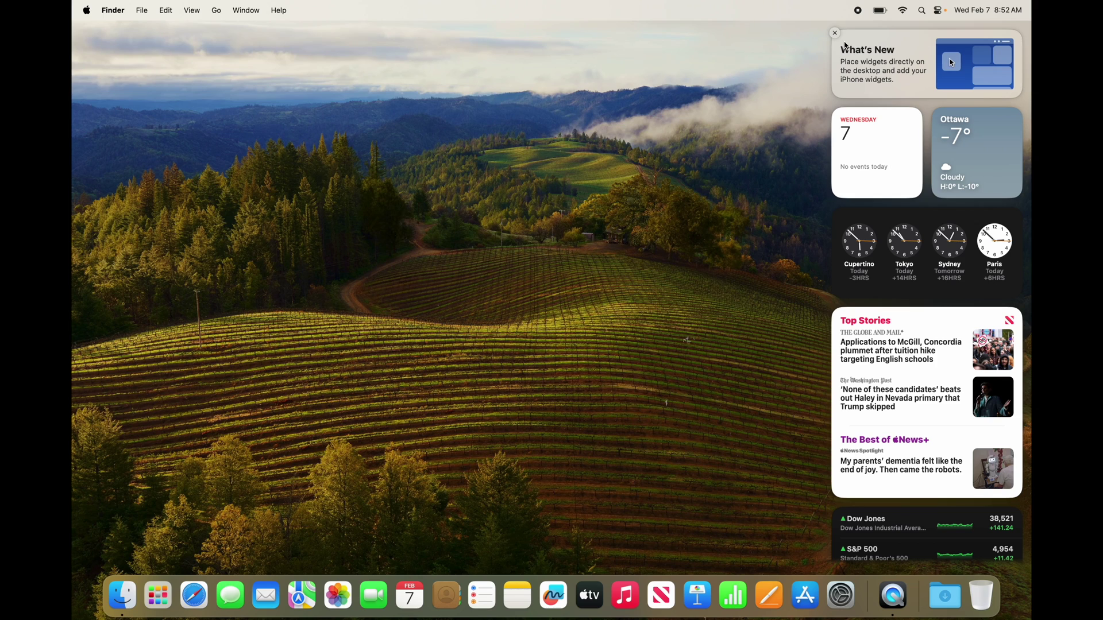
pyautogui.click(835, 34)
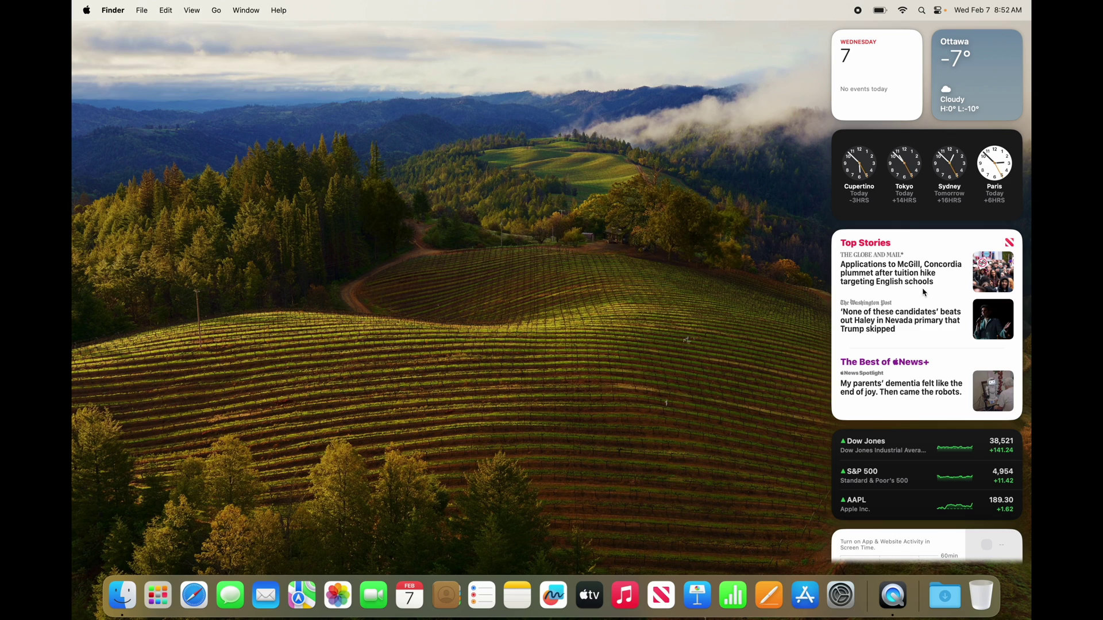
pyautogui.scroll(-5, 925, 293)
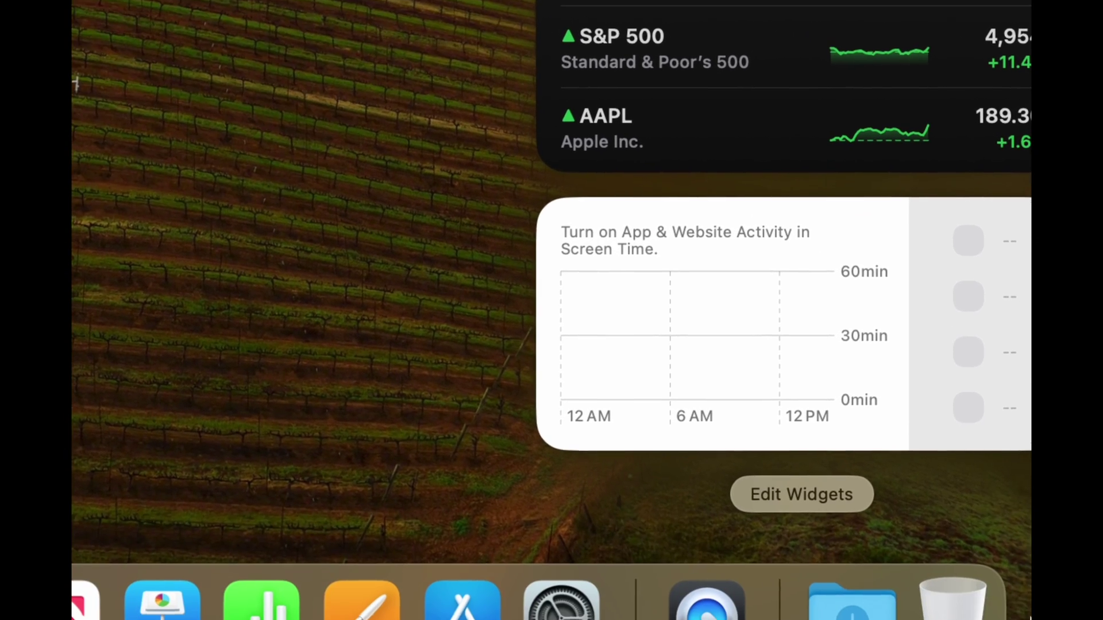
pyautogui.click(792, 495)
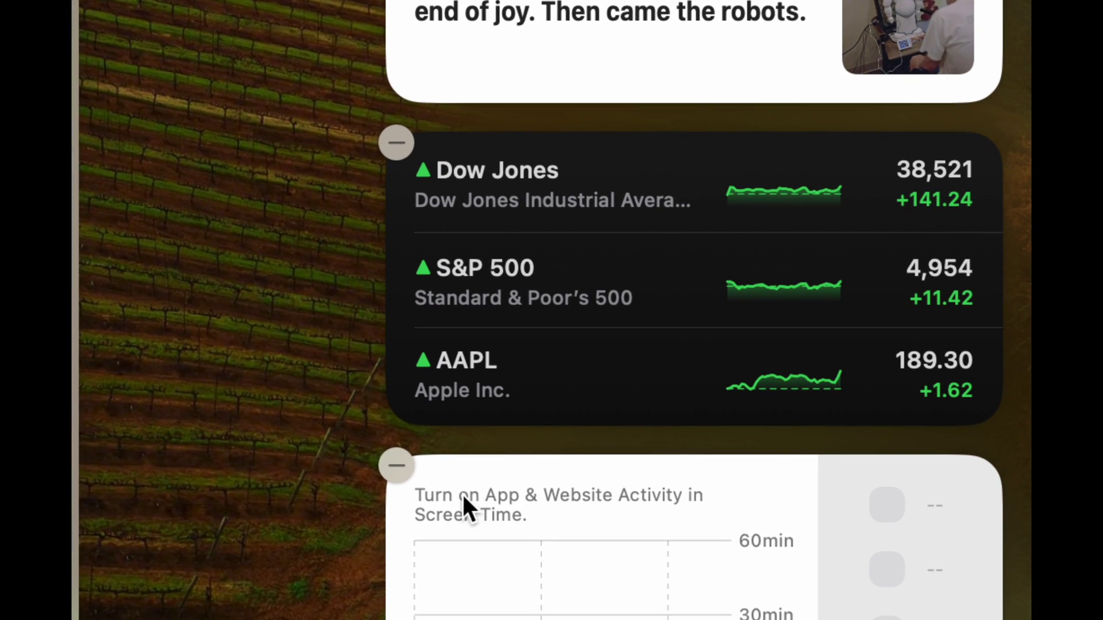
# - Remove every existing widget from Notification Center: Screen Time, Stocks, News, World Clock, Calendar and Weather
pyautogui.click(396, 466)
pyautogui.click(401, 197)
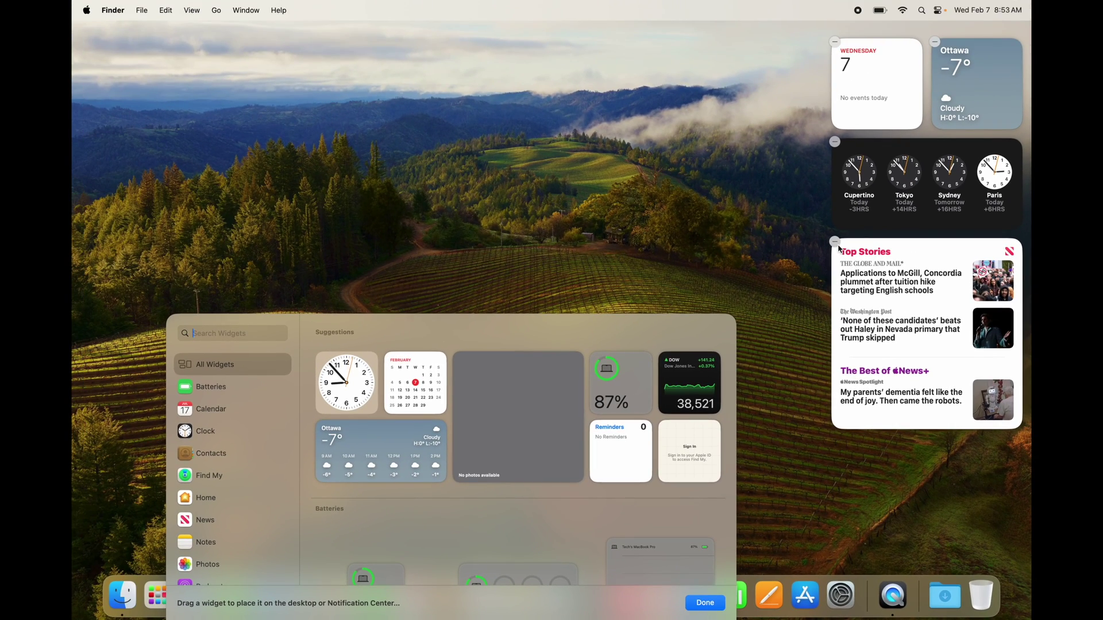
pyautogui.click(835, 243)
pyautogui.click(835, 142)
pyautogui.click(836, 42)
pyautogui.click(836, 42)
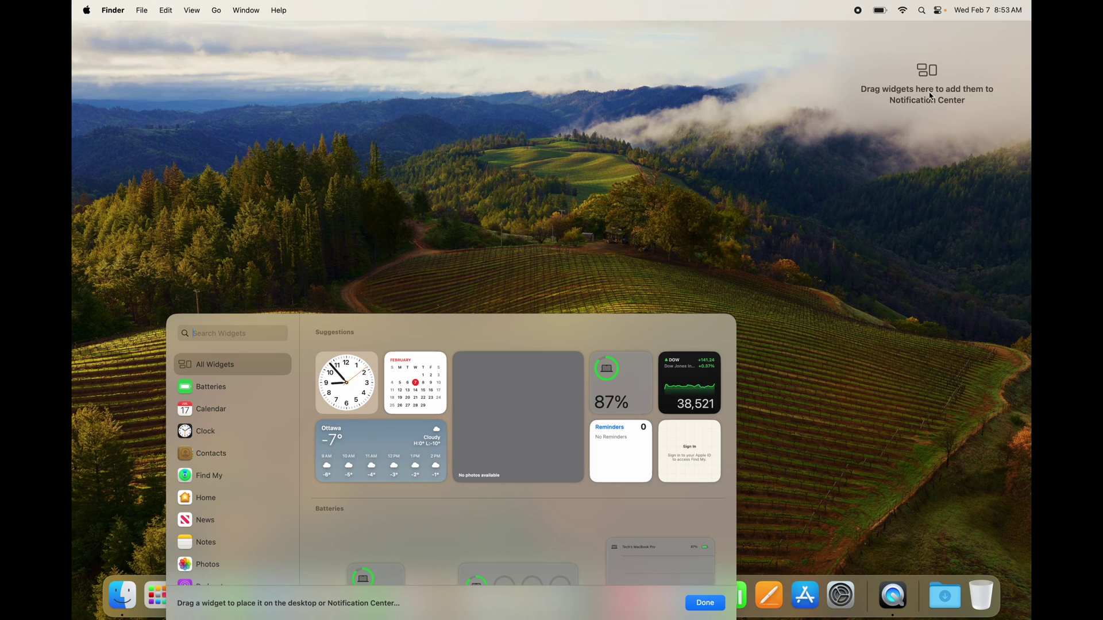
# - Add the small and the large Podcasts Up Next widgets to Notification Center
pyautogui.scroll(-5, 236, 457)
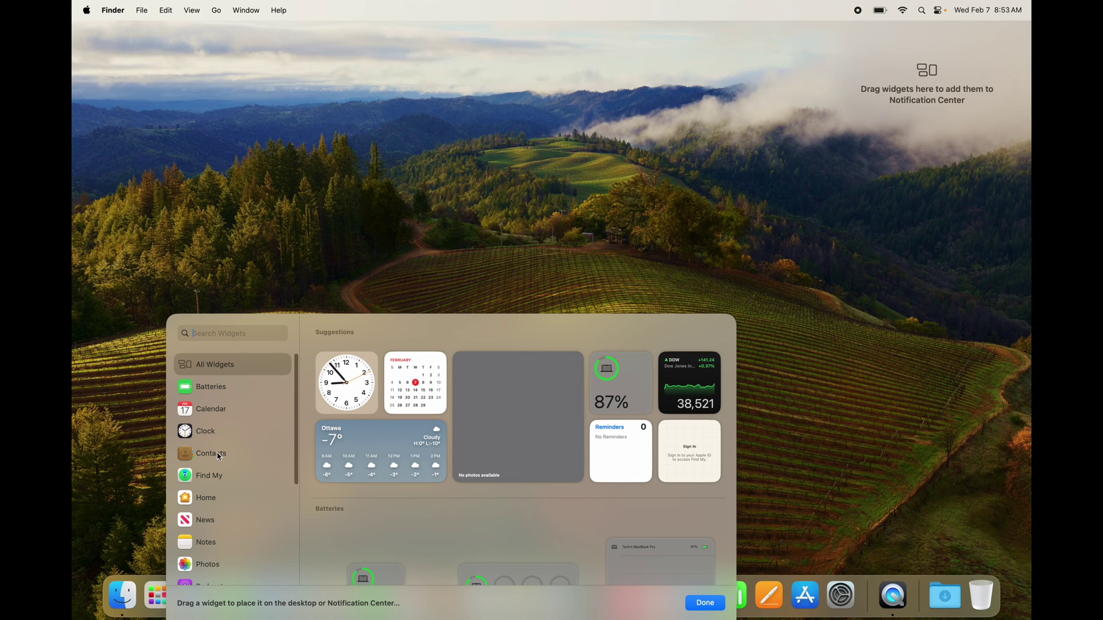
pyautogui.scroll(-5, 401, 493)
pyautogui.scroll(5, 401, 494)
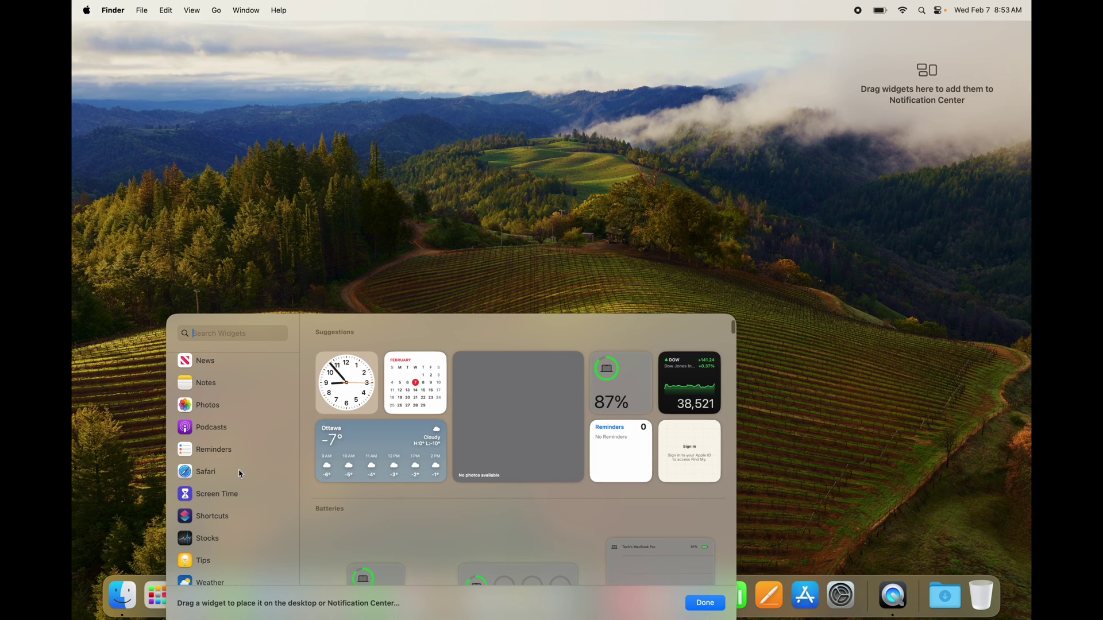
pyautogui.scroll(5, 241, 473)
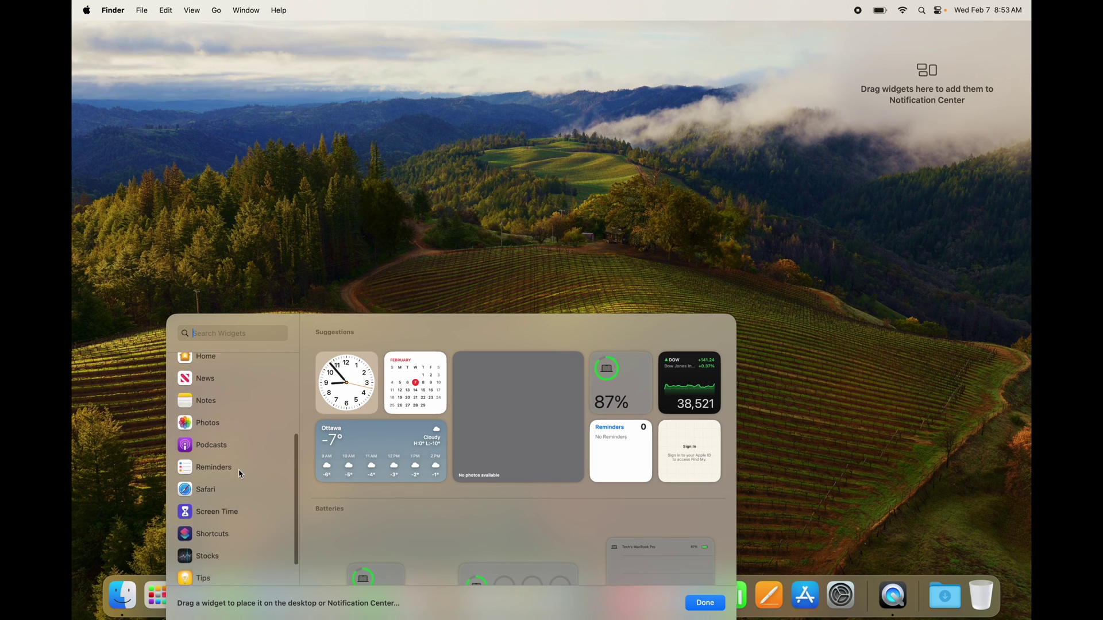
pyautogui.scroll(-5, 241, 473)
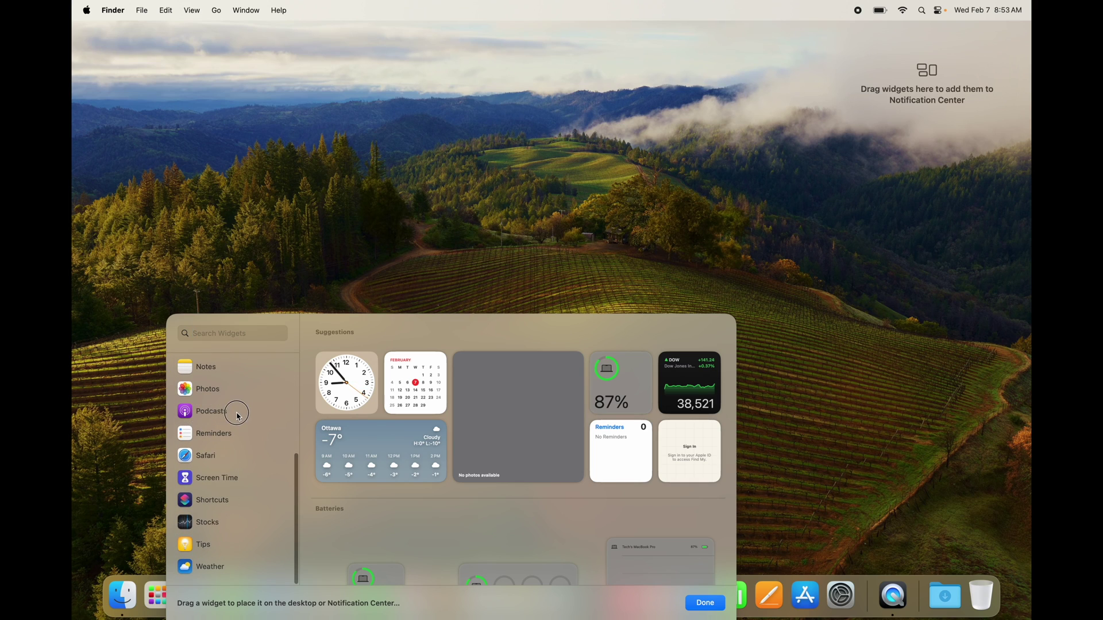
pyautogui.click(196, 415)
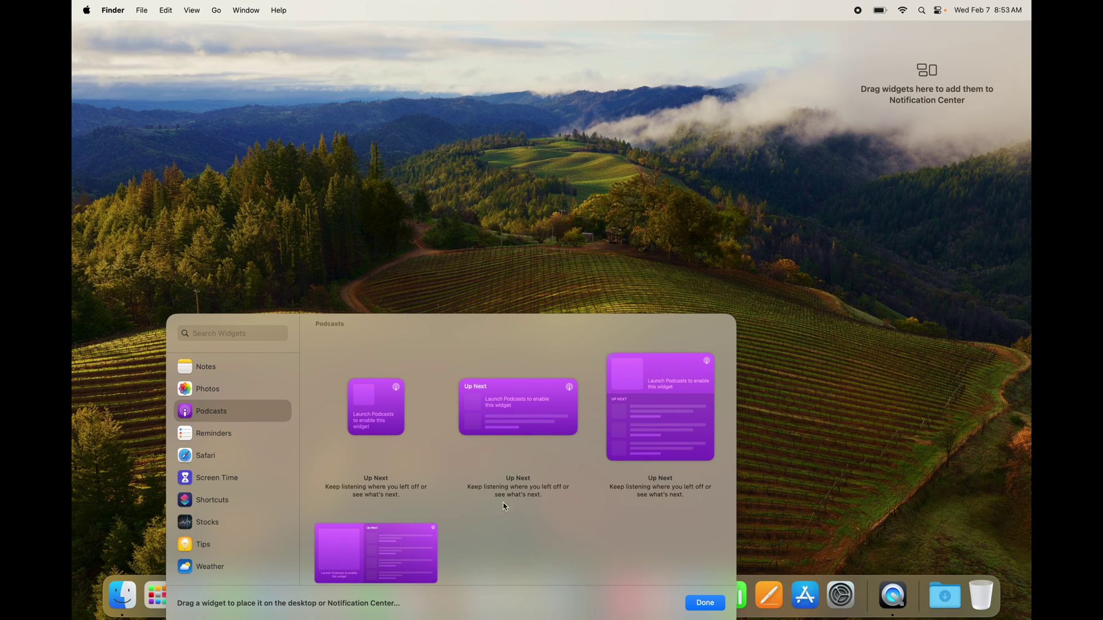
pyautogui.moveTo(386, 403)
pyautogui.moveTo(386, 403); pyautogui.dragTo(861, 130)
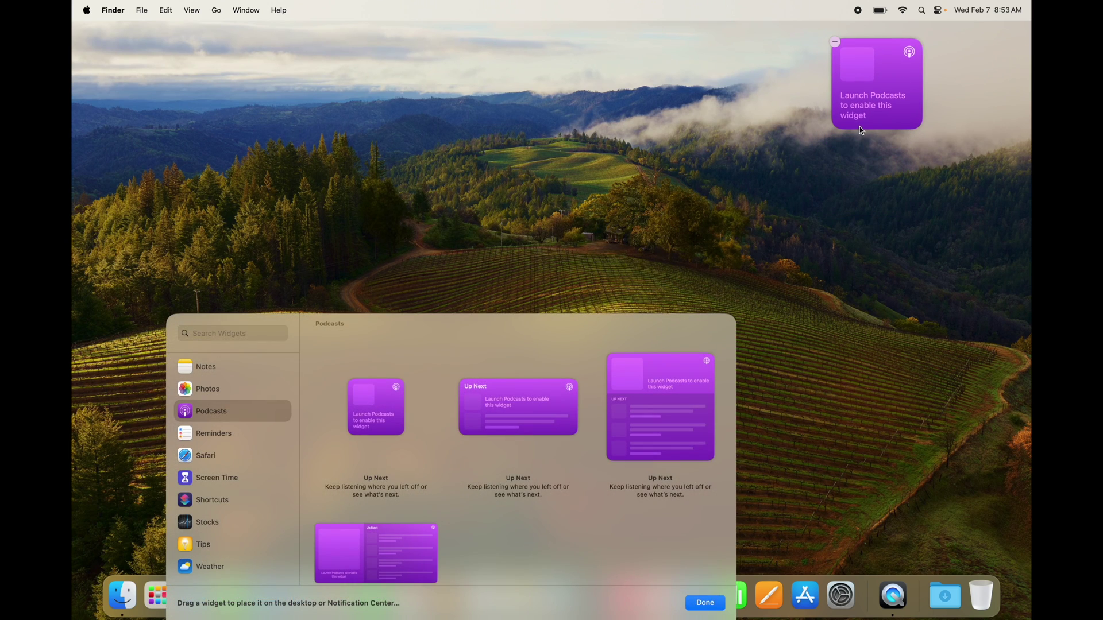
pyautogui.moveTo(639, 424)
pyautogui.moveTo(639, 423); pyautogui.dragTo(907, 249)
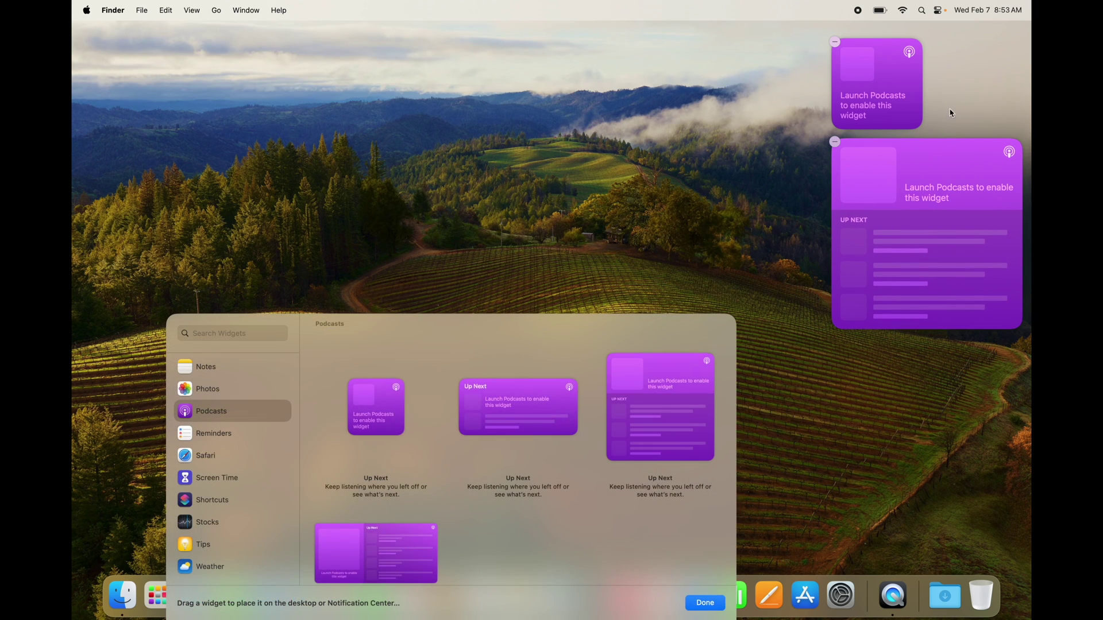
# - Add the small Photos Featured widget and the medium Reminders List widget to Notification Center
pyautogui.click(210, 391)
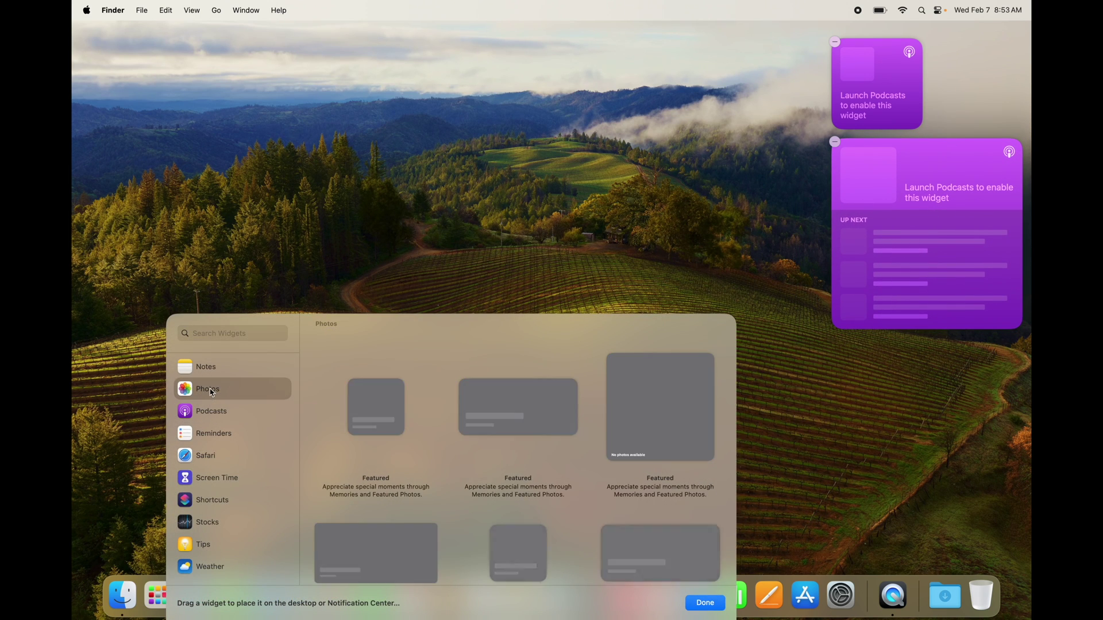
pyautogui.moveTo(357, 423); pyautogui.dragTo(850, 190)
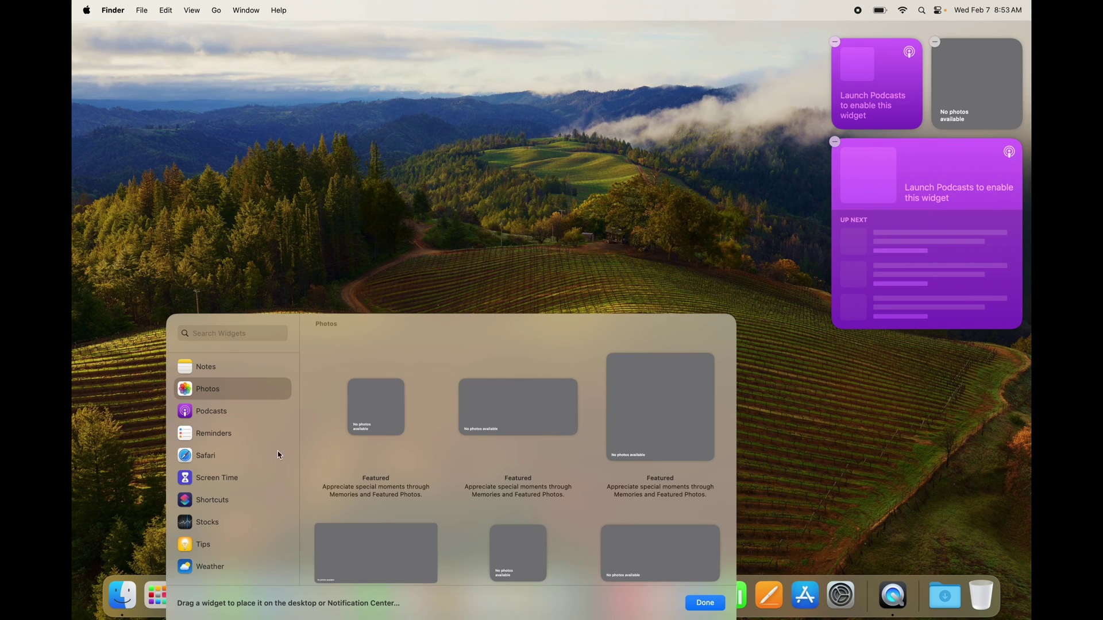
pyautogui.click(203, 436)
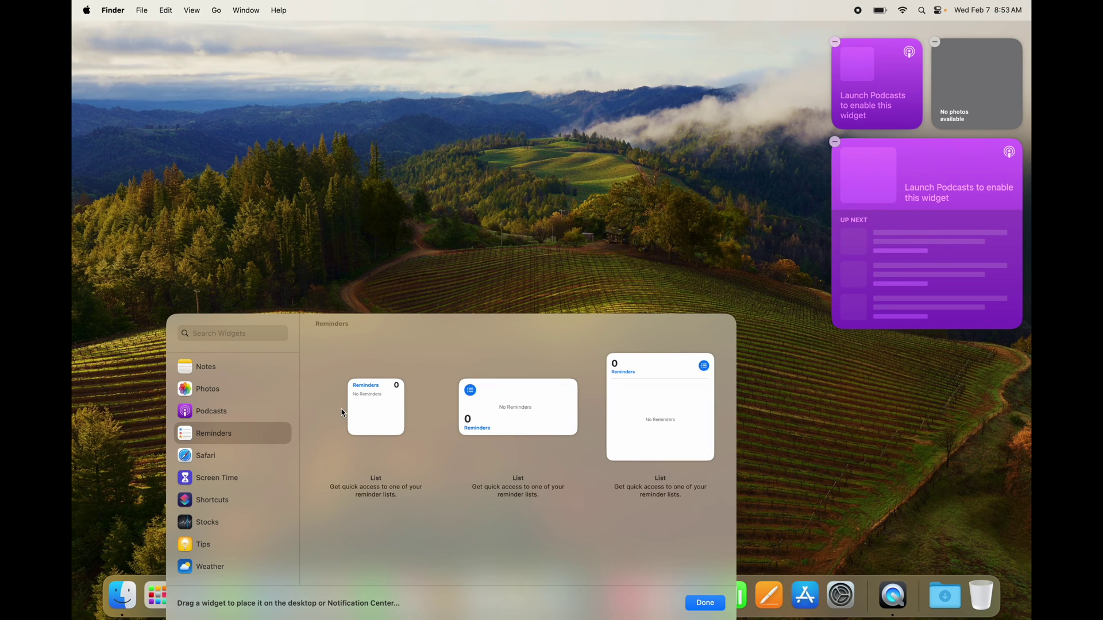
pyautogui.moveTo(509, 418); pyautogui.dragTo(901, 409)
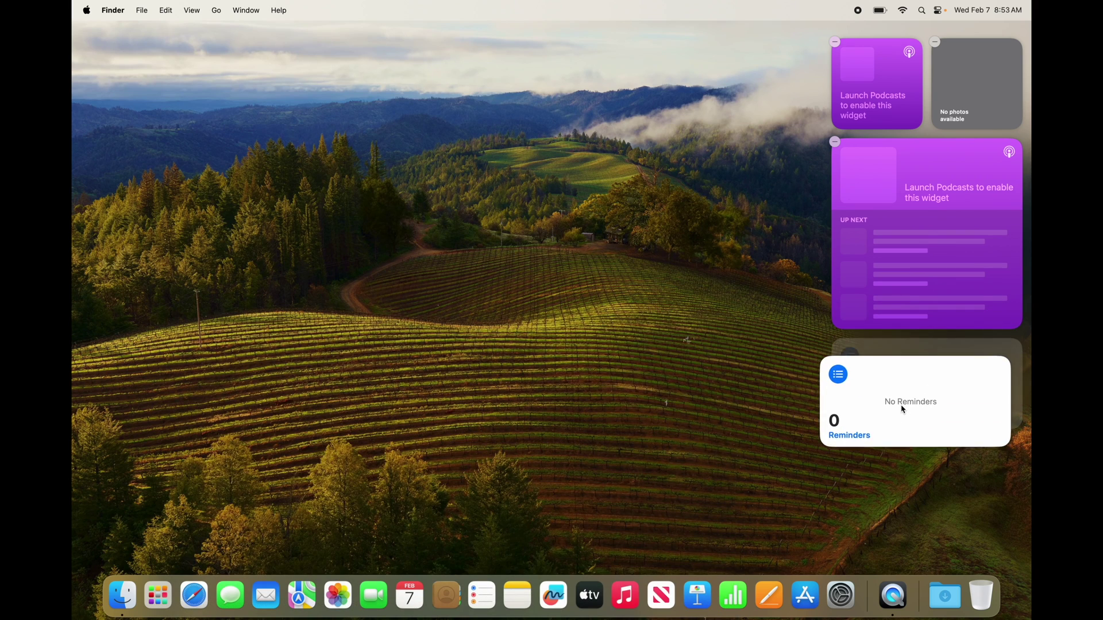
# - Add the medium Weather Forecast widget and the medium Batteries Status widget below the Reminders widget
pyautogui.click(204, 560)
pyautogui.moveTo(510, 401); pyautogui.dragTo(812, 474)
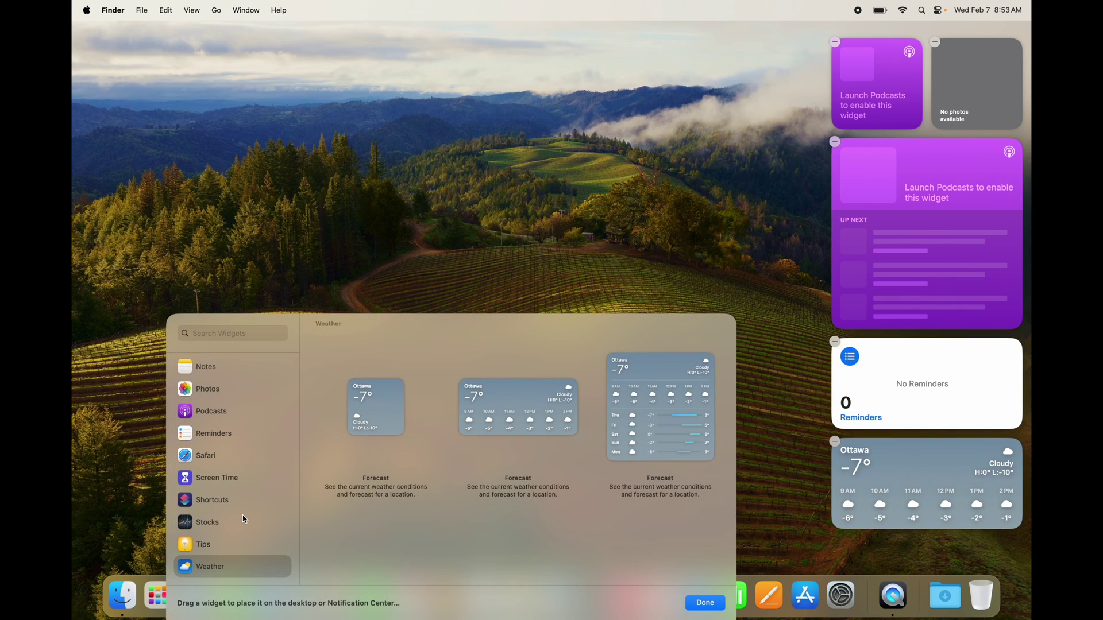
pyautogui.scroll(1, 215, 530)
pyautogui.scroll(8, 224, 499)
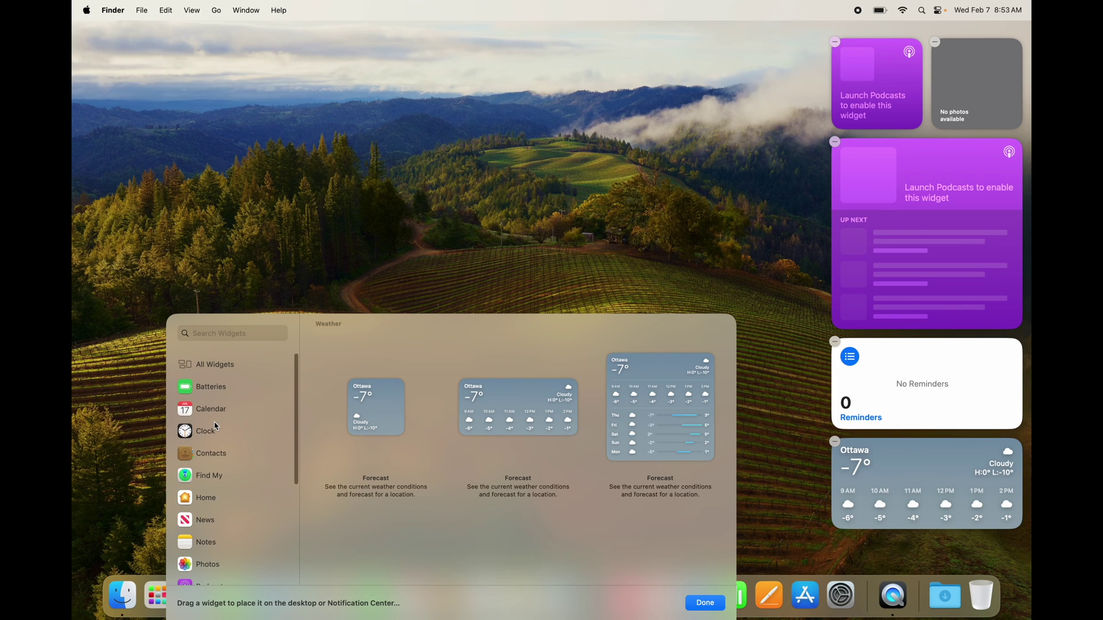
pyautogui.click(206, 387)
pyautogui.moveTo(455, 408); pyautogui.dragTo(929, 569)
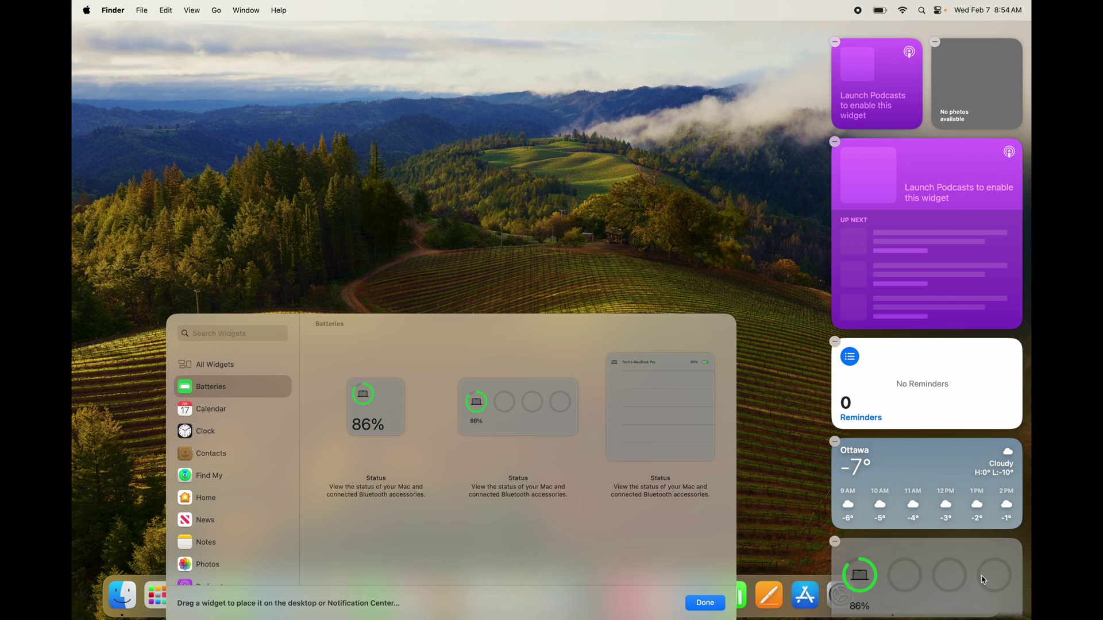
# - Browse the widget categories and the full All Widgets gallery to see which other widgets and sizes are offered
pyautogui.scroll(-6, 226, 486)
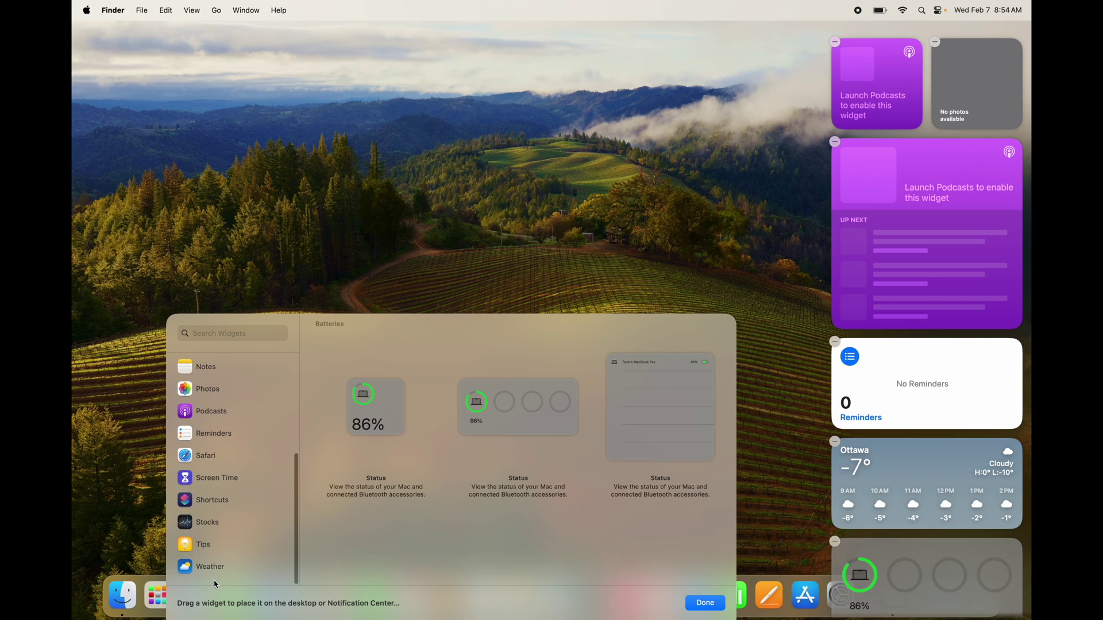
pyautogui.scroll(5, 212, 507)
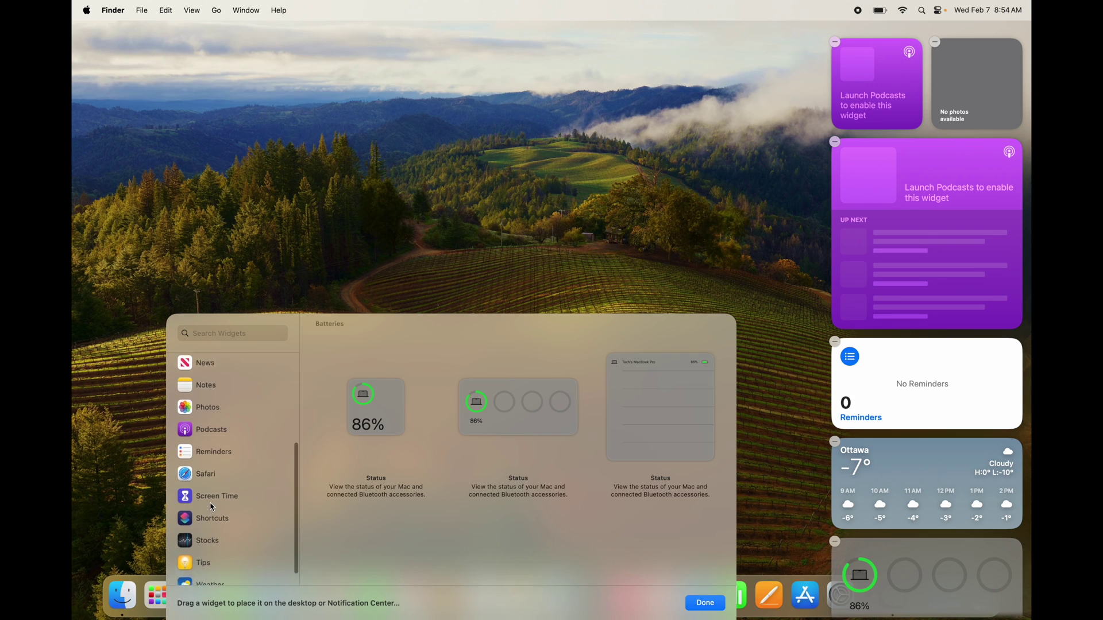
pyautogui.scroll(3, 212, 507)
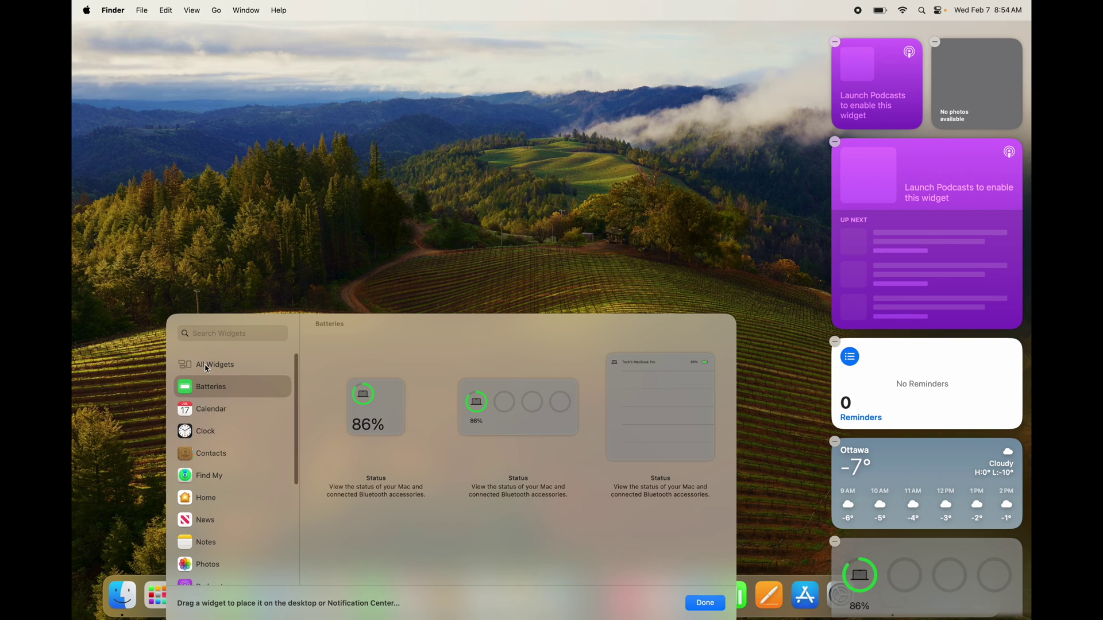
pyautogui.click(207, 369)
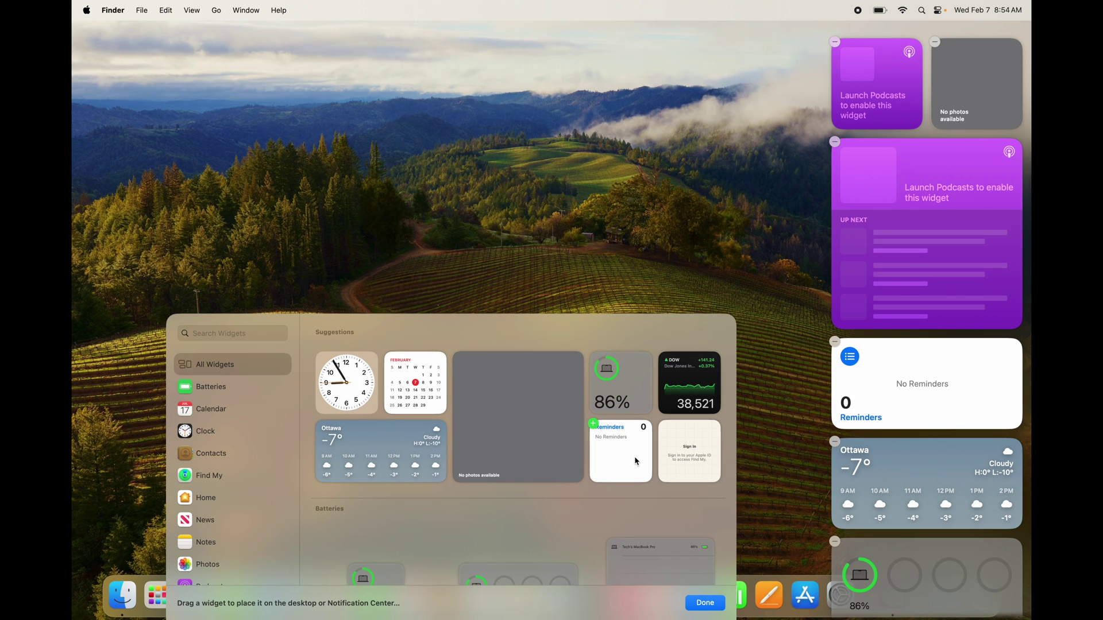
pyautogui.scroll(-10, 636, 460)
pyautogui.scroll(-10, 636, 460)
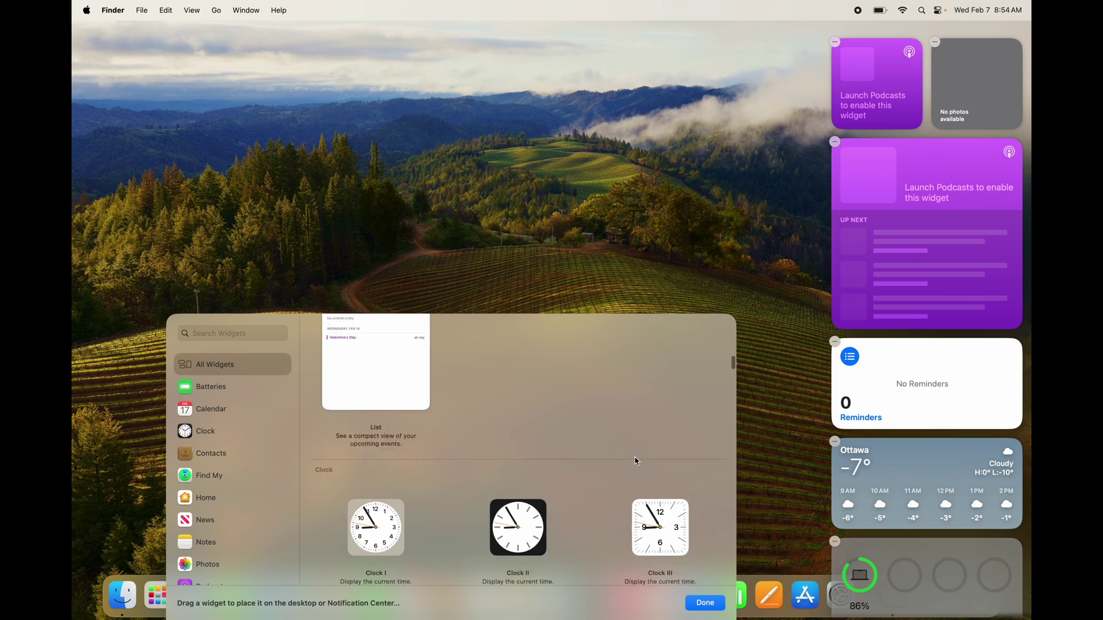
pyautogui.scroll(-10, 636, 461)
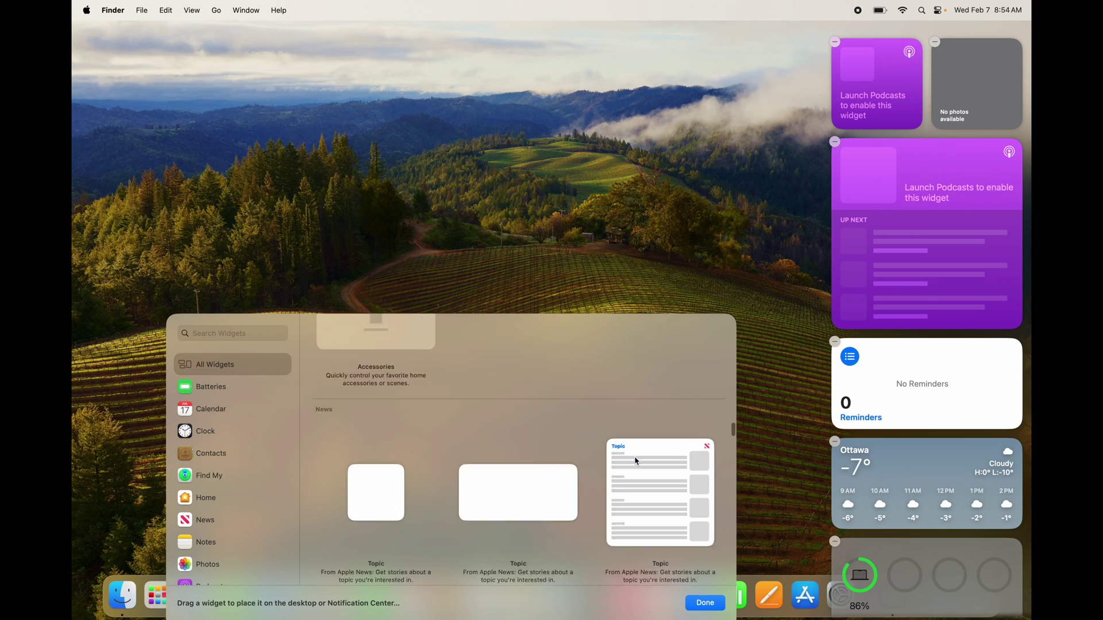
pyautogui.scroll(-10, 637, 461)
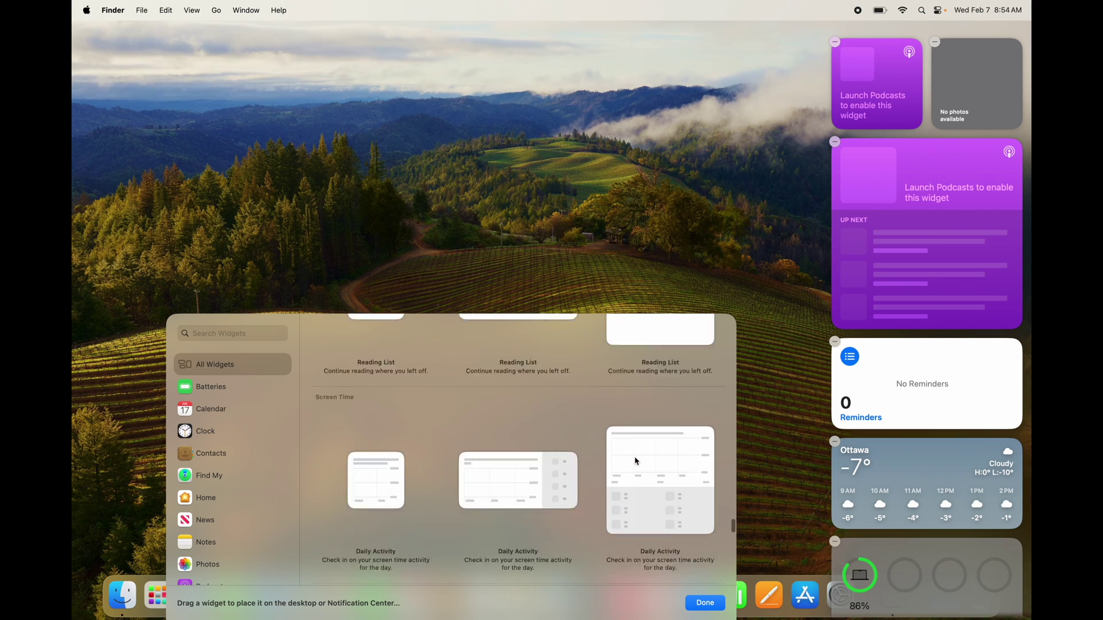
pyautogui.scroll(10, 636, 461)
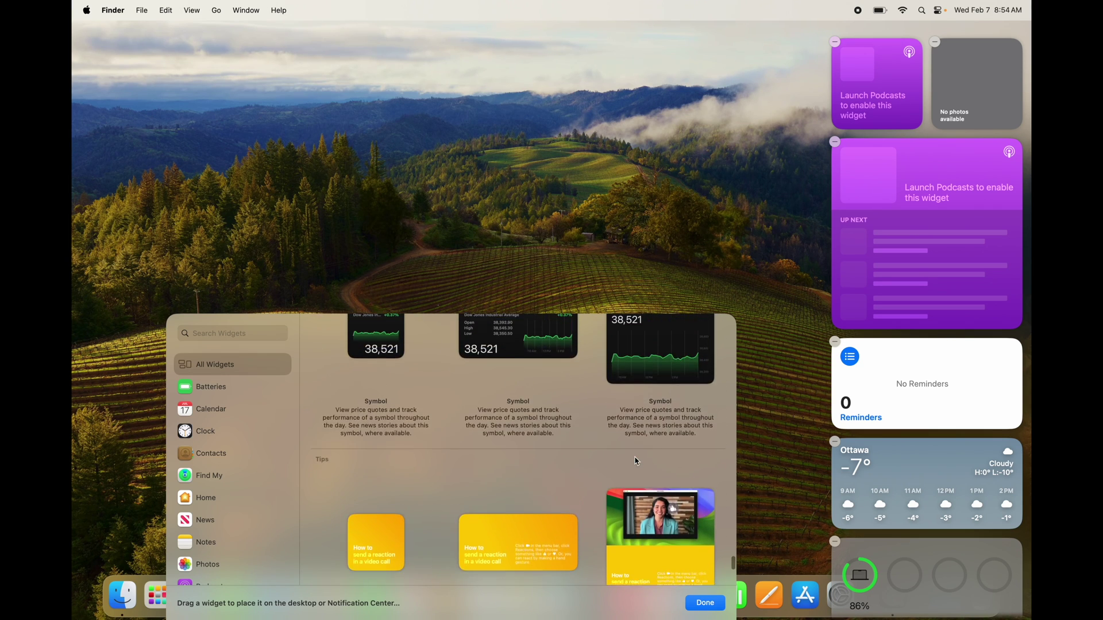
pyautogui.scroll(5, 637, 461)
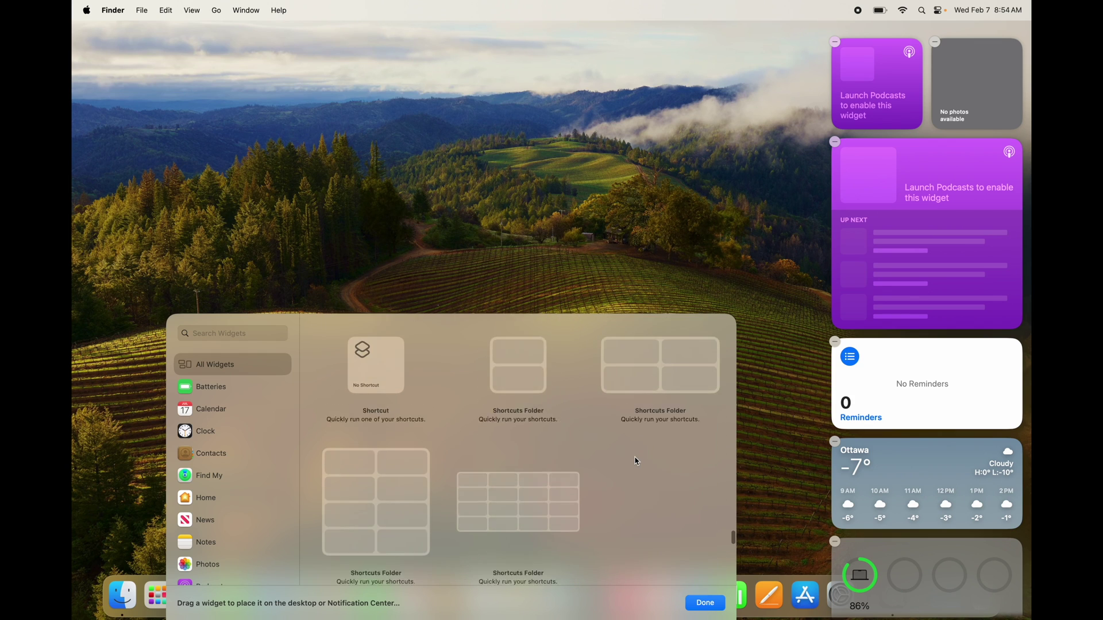
pyautogui.scroll(5, 636, 461)
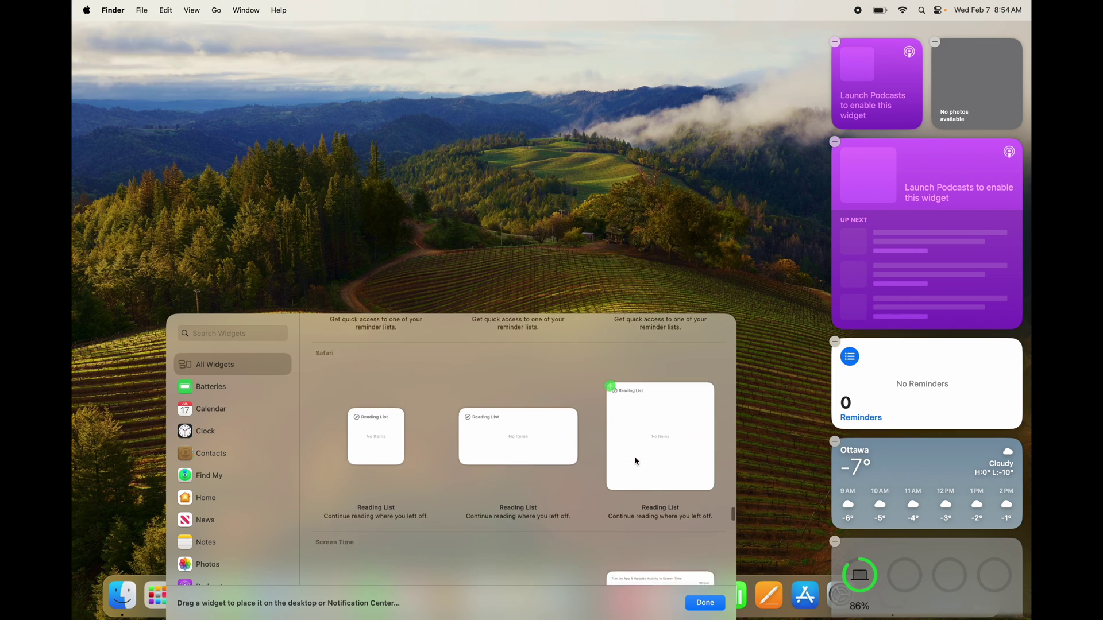
pyautogui.scroll(5, 636, 461)
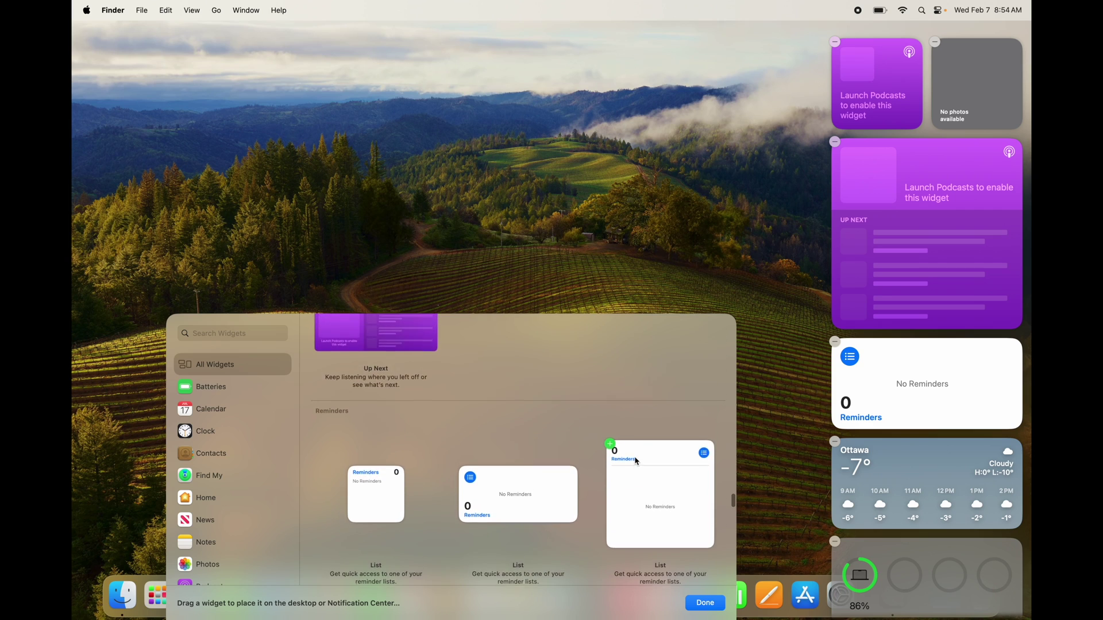
pyautogui.scroll(5, 636, 460)
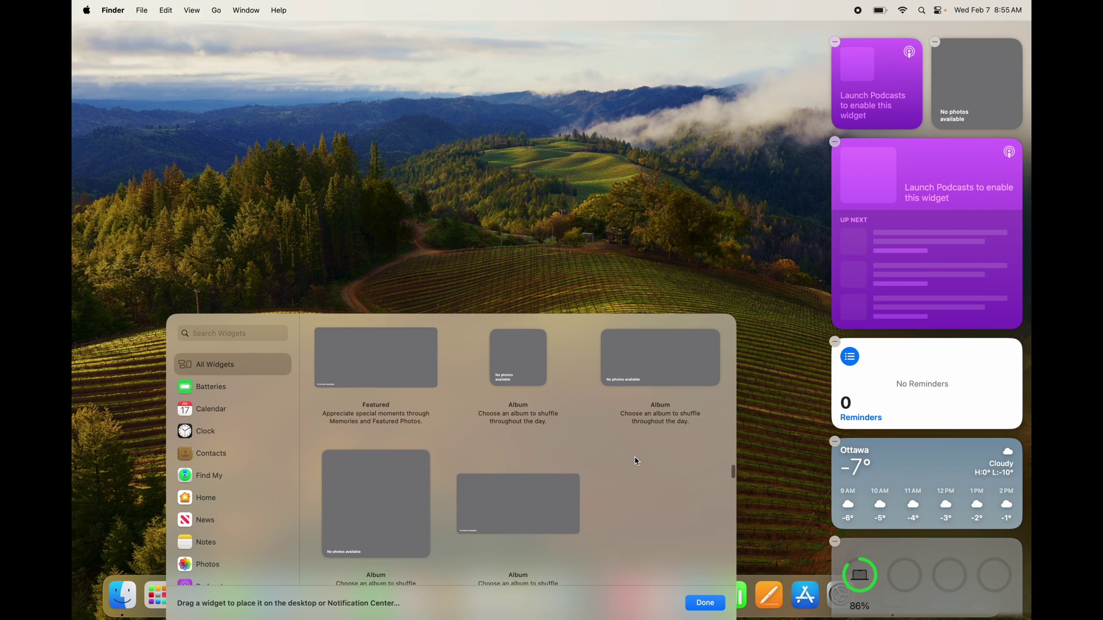
pyautogui.scroll(10, 636, 460)
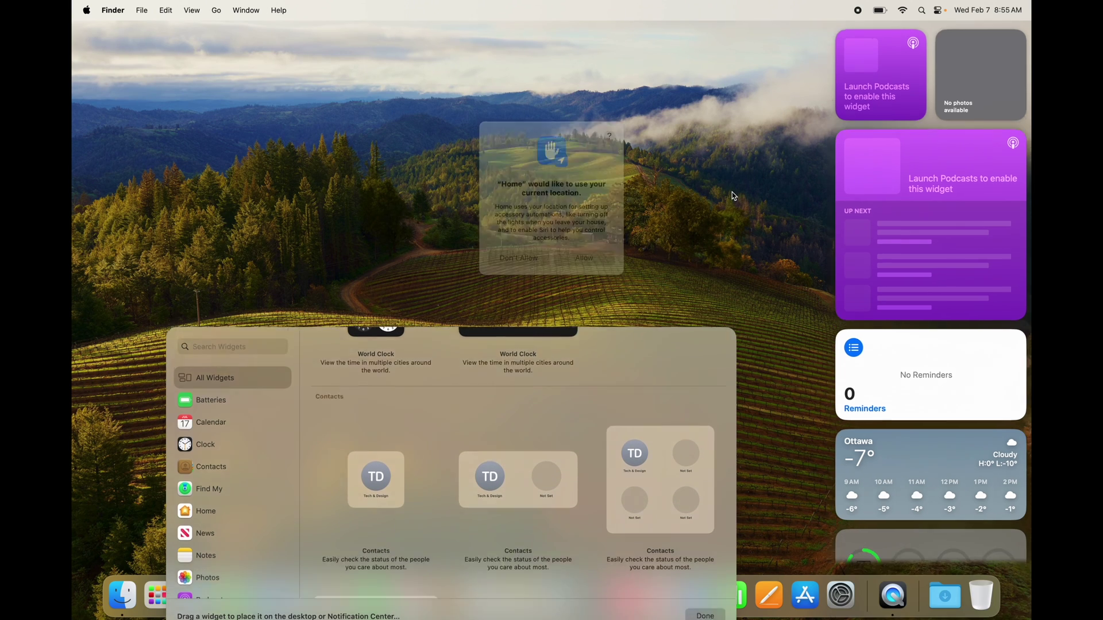
# - Close the widget gallery and allow Home to use the current location
pyautogui.click(732, 191)
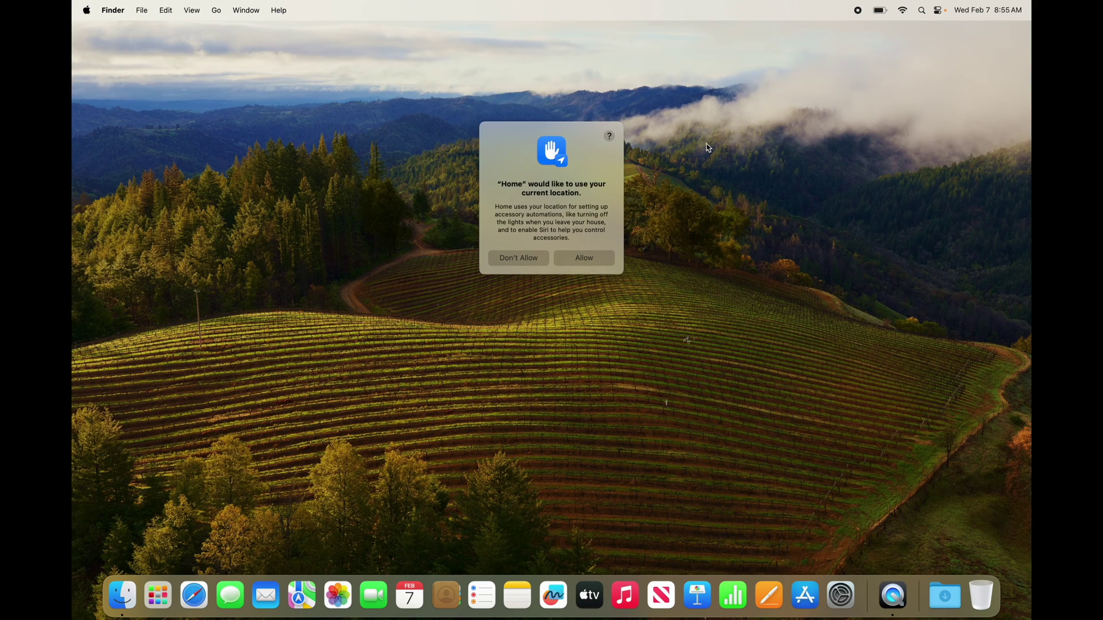
pyautogui.click(590, 261)
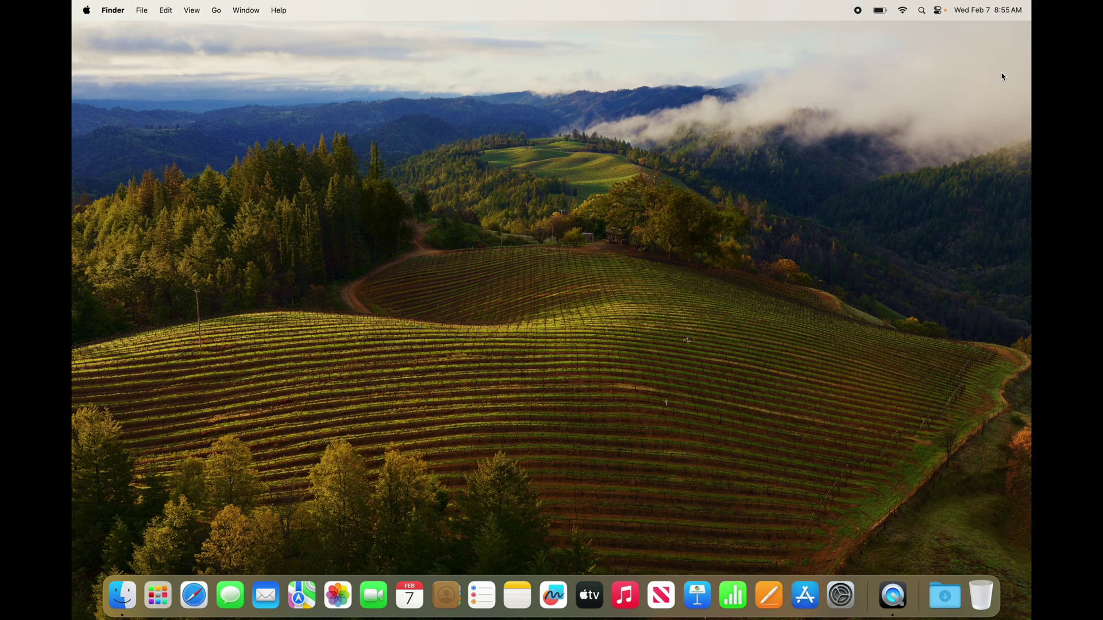
# - Move the Weather and Reminders widgets from Notification Center onto the desktop, with Reminders directly below Weather
pyautogui.click(994, 9)
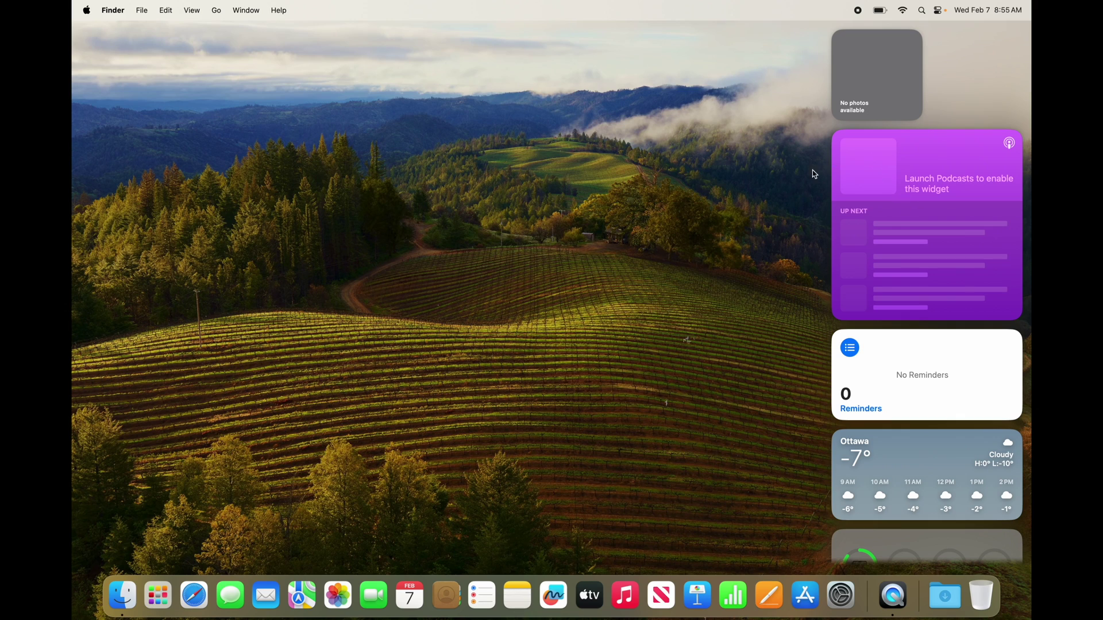
pyautogui.scroll(-3, 961, 387)
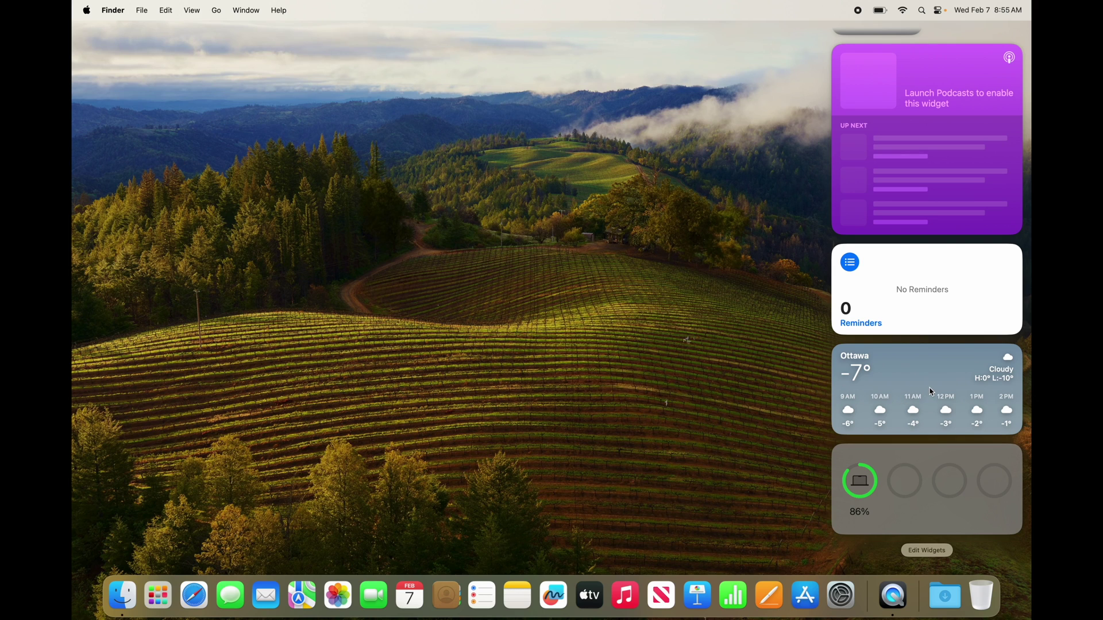
pyautogui.moveTo(935, 386); pyautogui.dragTo(527, 129)
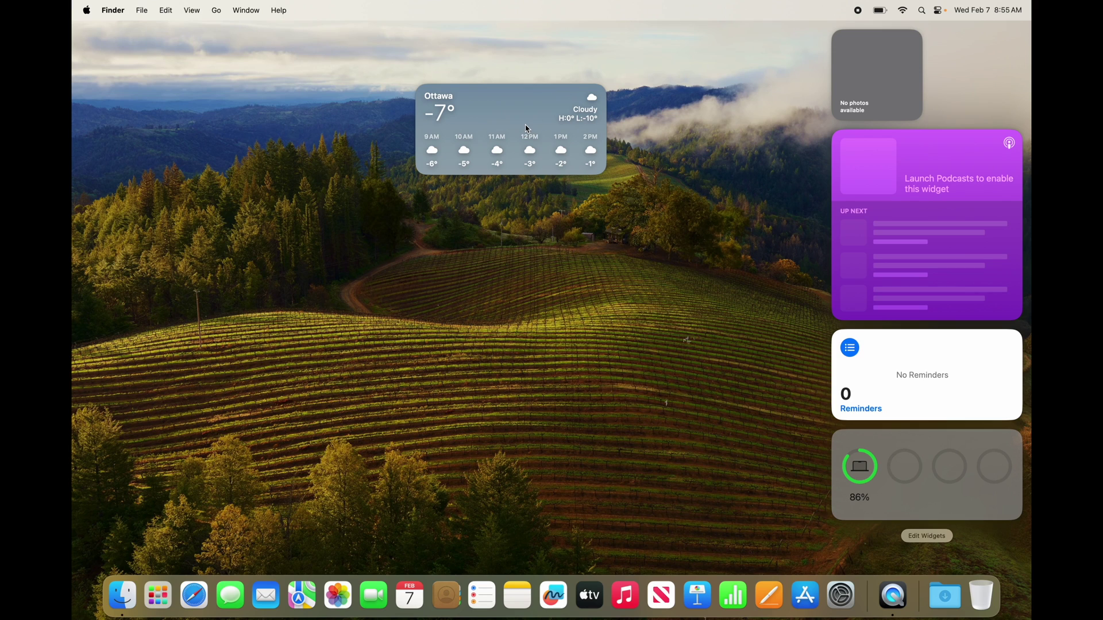
pyautogui.moveTo(936, 376); pyautogui.dragTo(548, 262)
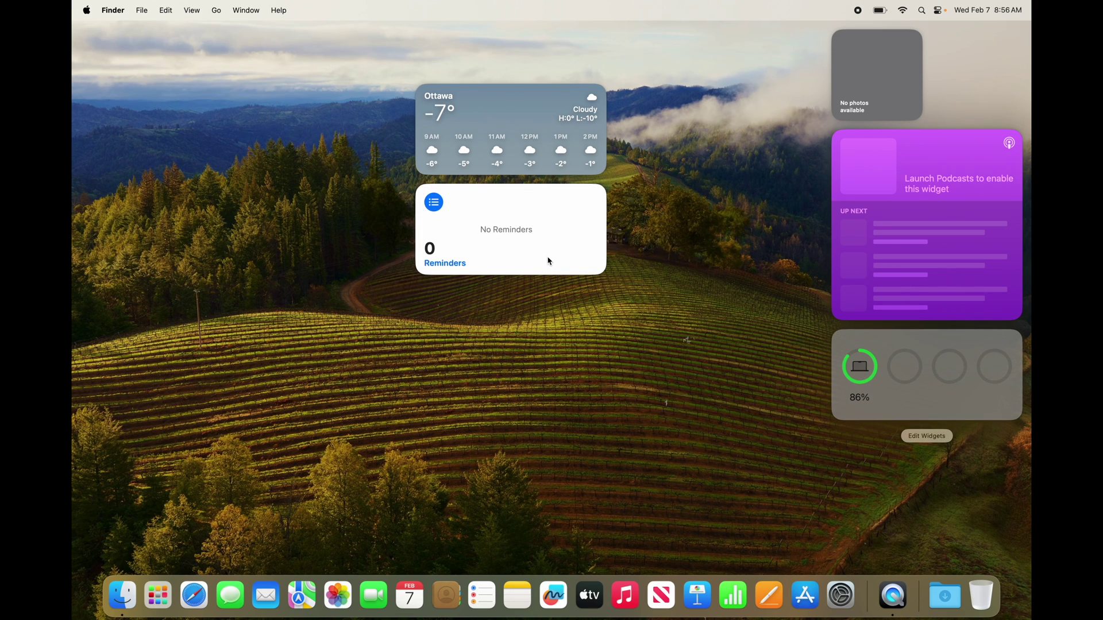
# - Add the small analog Clock widget from the suggestions to Notification Center and move it onto the desktop beside the Weather widget
pyautogui.click(927, 438)
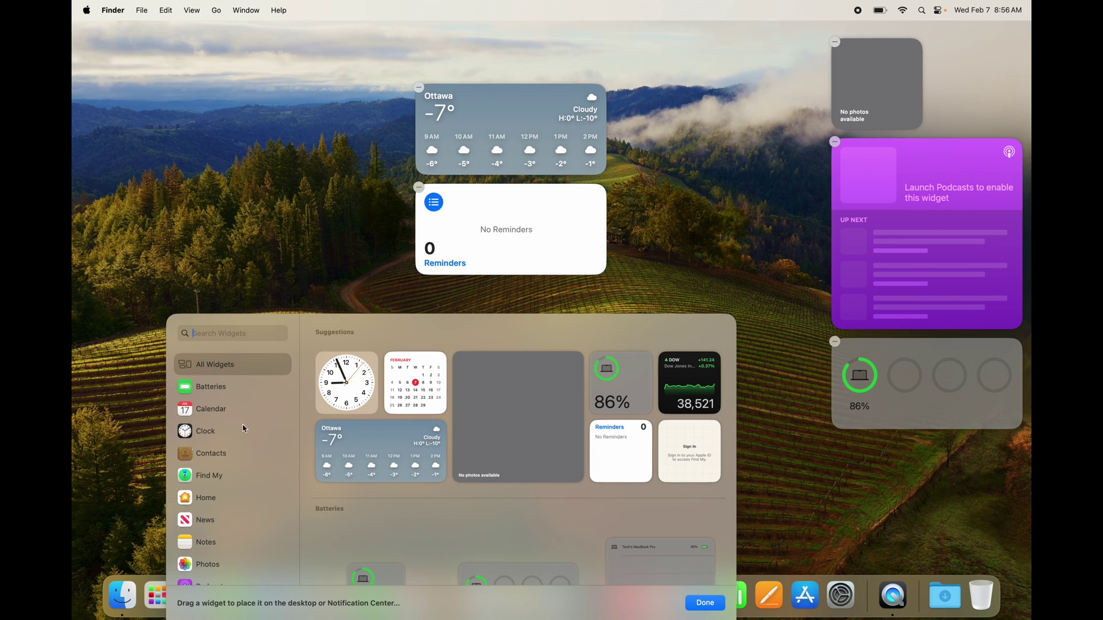
pyautogui.moveTo(341, 387); pyautogui.dragTo(865, 479)
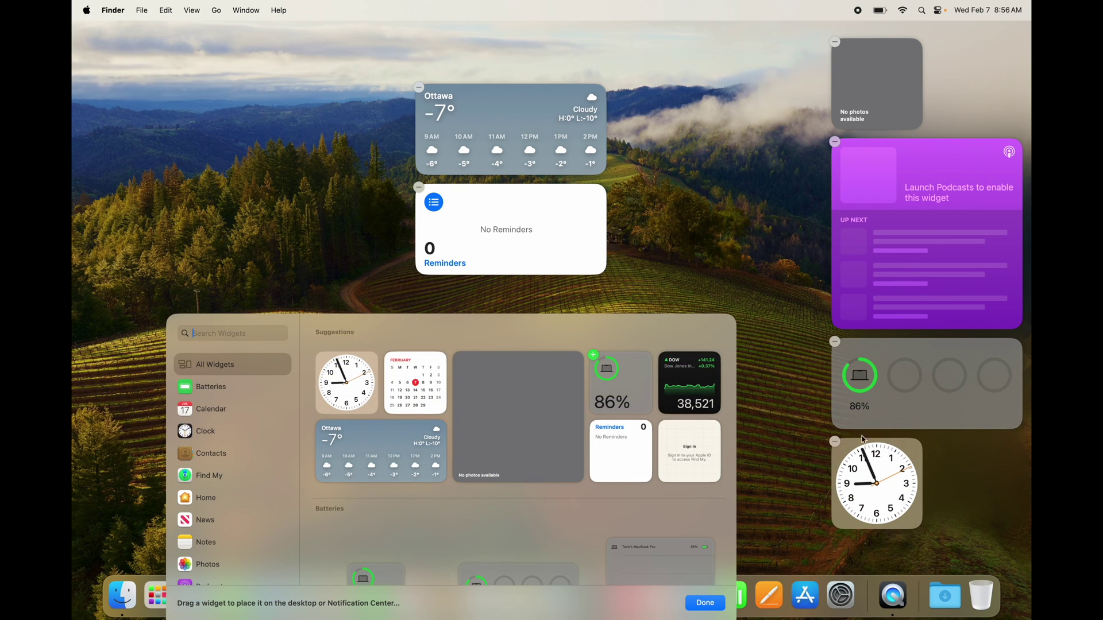
pyautogui.click(906, 471)
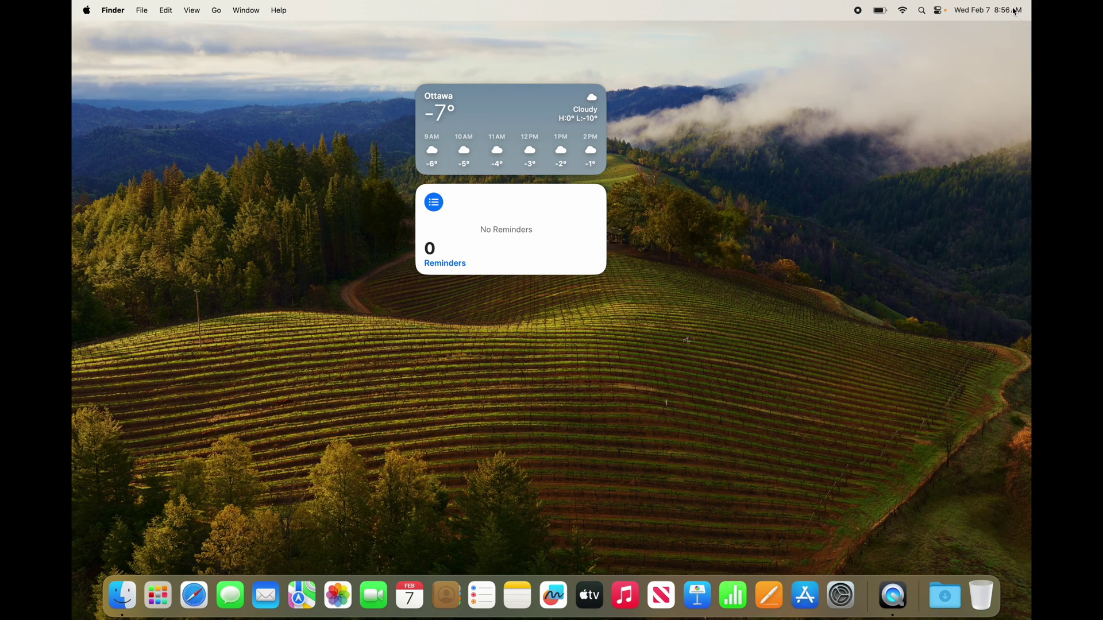
pyautogui.click(1014, 11)
pyautogui.moveTo(890, 471); pyautogui.dragTo(687, 107)
pyautogui.click(774, 202)
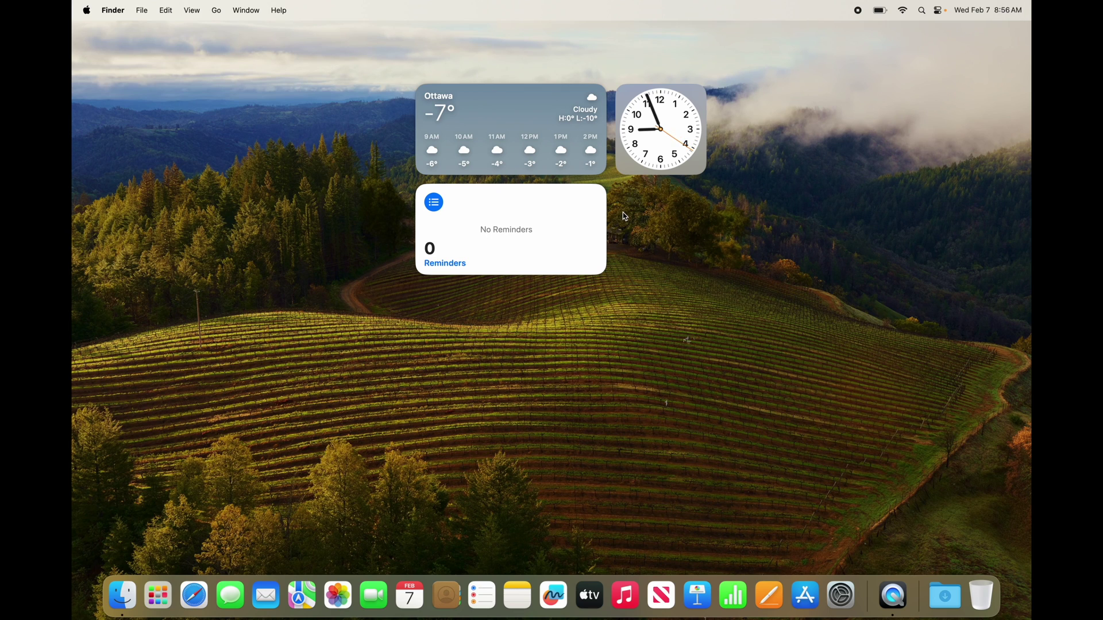
# - Arrange the Reminders, Weather and Clock widgets in one row along the upper edge of the desktop
pyautogui.moveTo(632, 141); pyautogui.dragTo(858, 98)
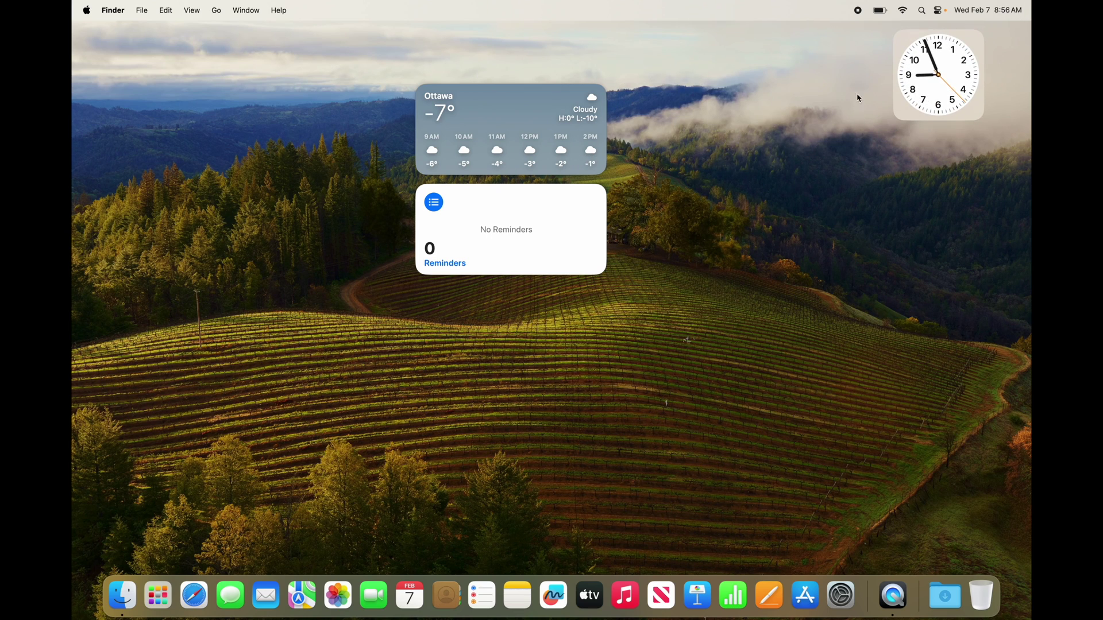
pyautogui.moveTo(536, 128); pyautogui.dragTo(769, 94)
pyautogui.moveTo(569, 214); pyautogui.dragTo(597, 73)
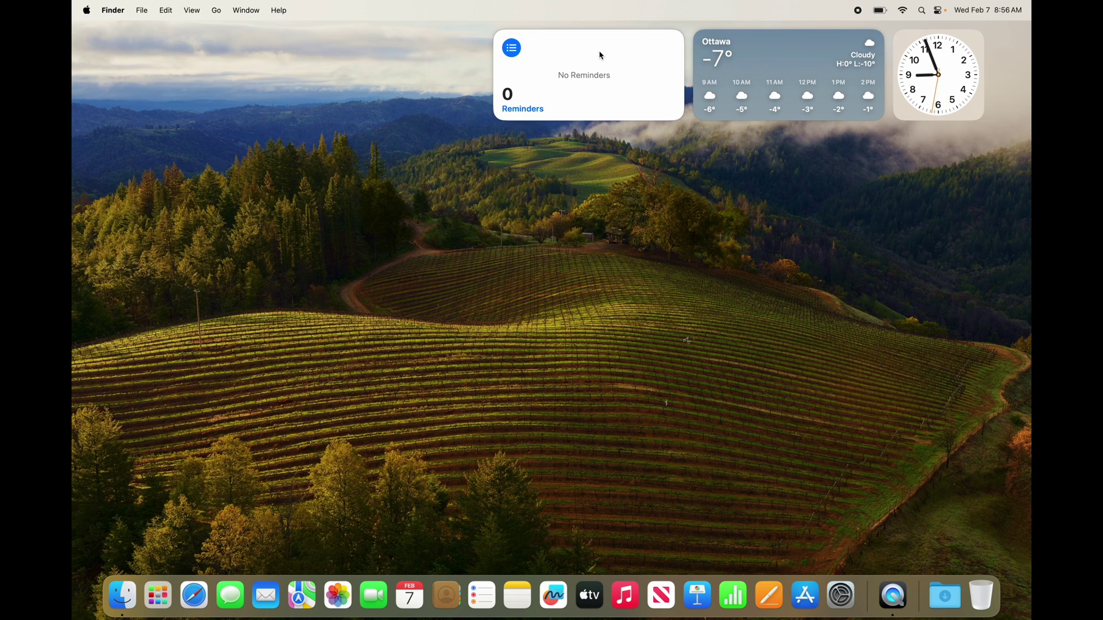
# - Rearrange the desktop widgets into a row across the middle of the screen, ordered Clock, Reminders, Weather
pyautogui.moveTo(613, 69); pyautogui.dragTo(517, 292)
pyautogui.moveTo(747, 73); pyautogui.dragTo(654, 294)
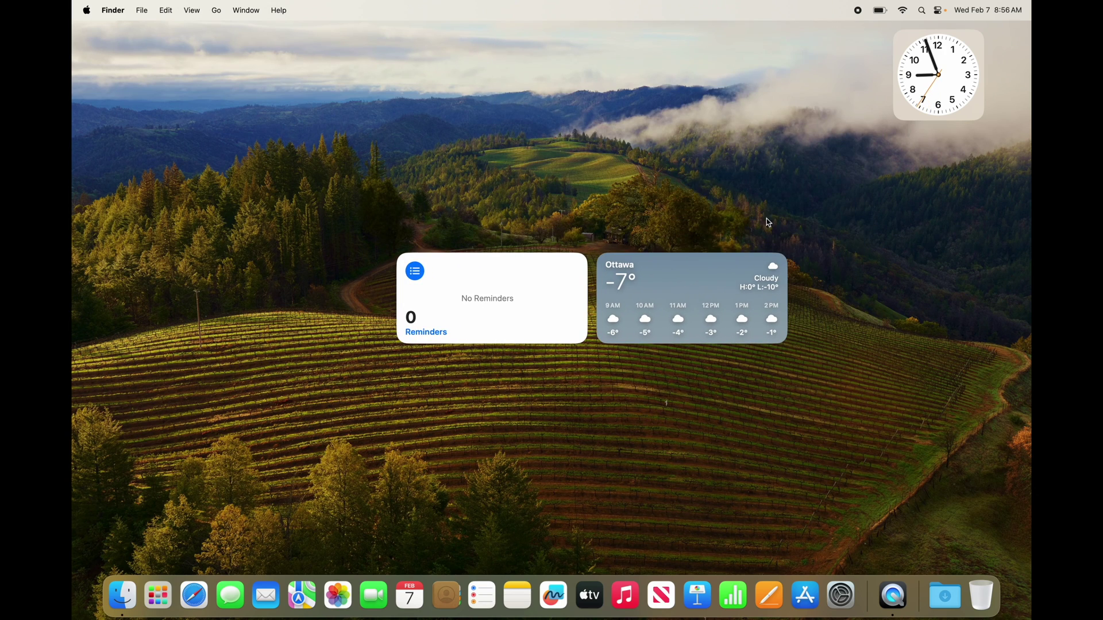
pyautogui.moveTo(931, 85); pyautogui.dragTo(339, 305)
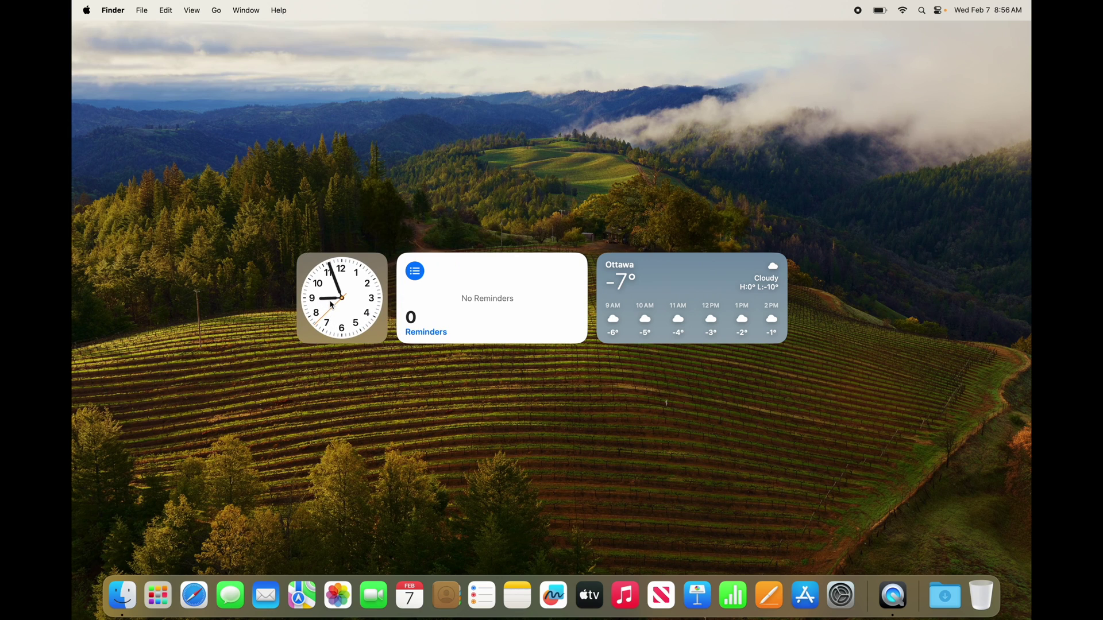
# - Open Weather from its desktop widget, close its window and allow Weather to use the current location
pyautogui.click(701, 281)
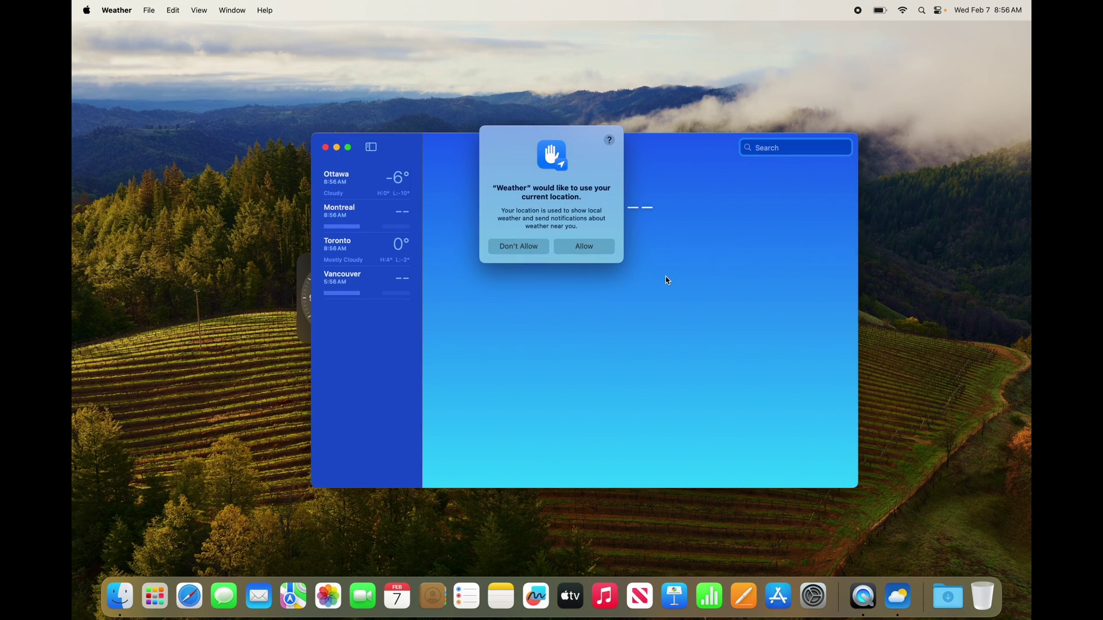
pyautogui.click(325, 148)
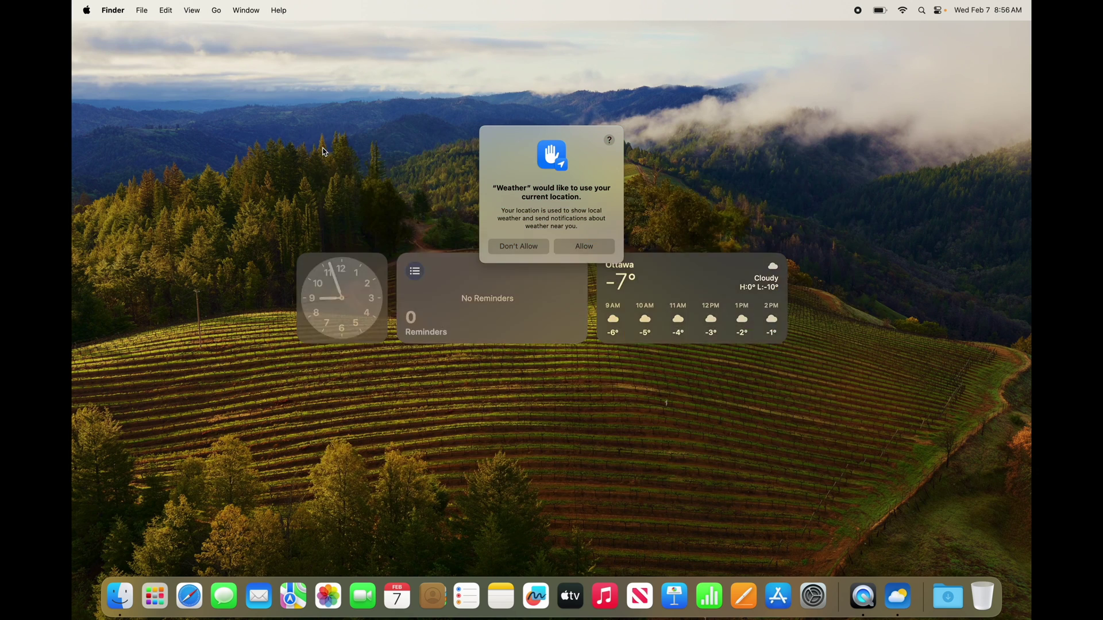
pyautogui.click(584, 246)
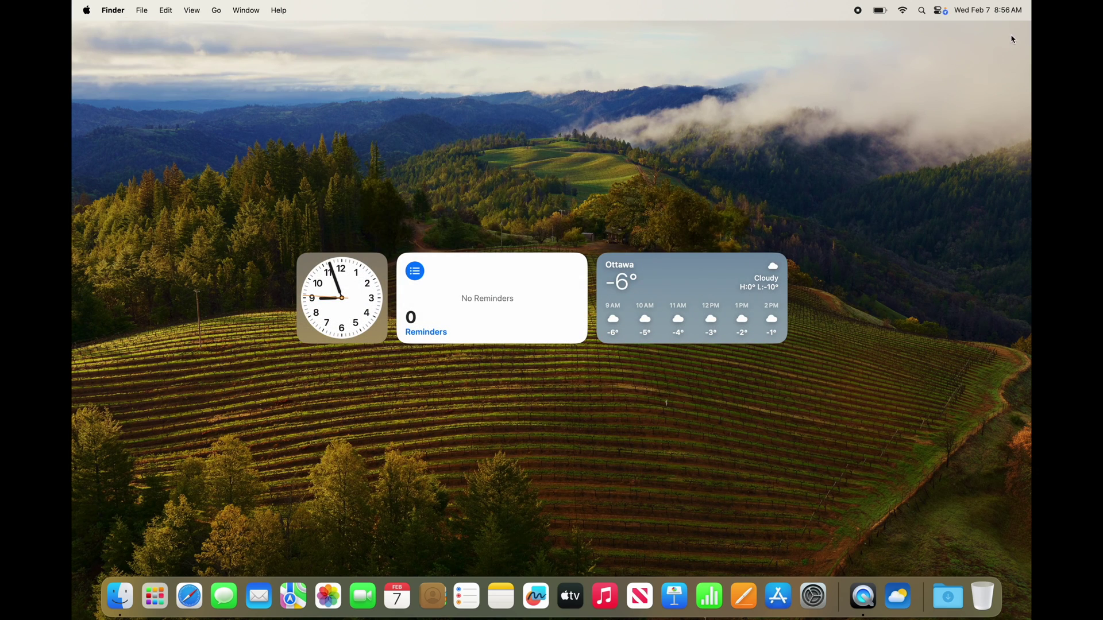
# - Remove the Weather, Reminders and Clock widgets from the desktop in widget editing mode
pyautogui.click(995, 10)
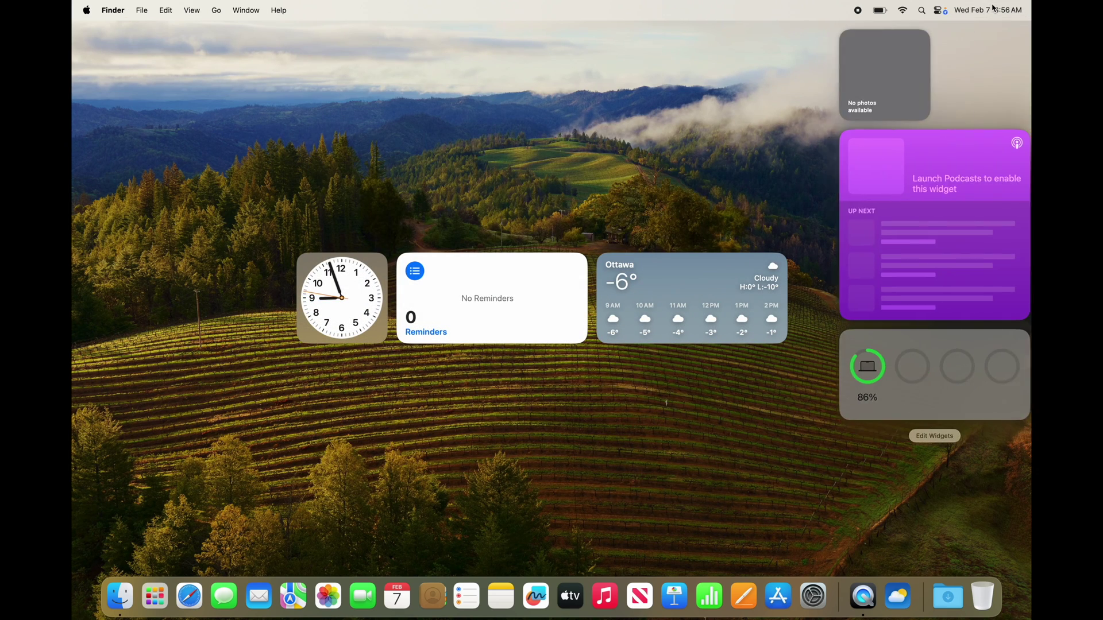
pyautogui.click(941, 441)
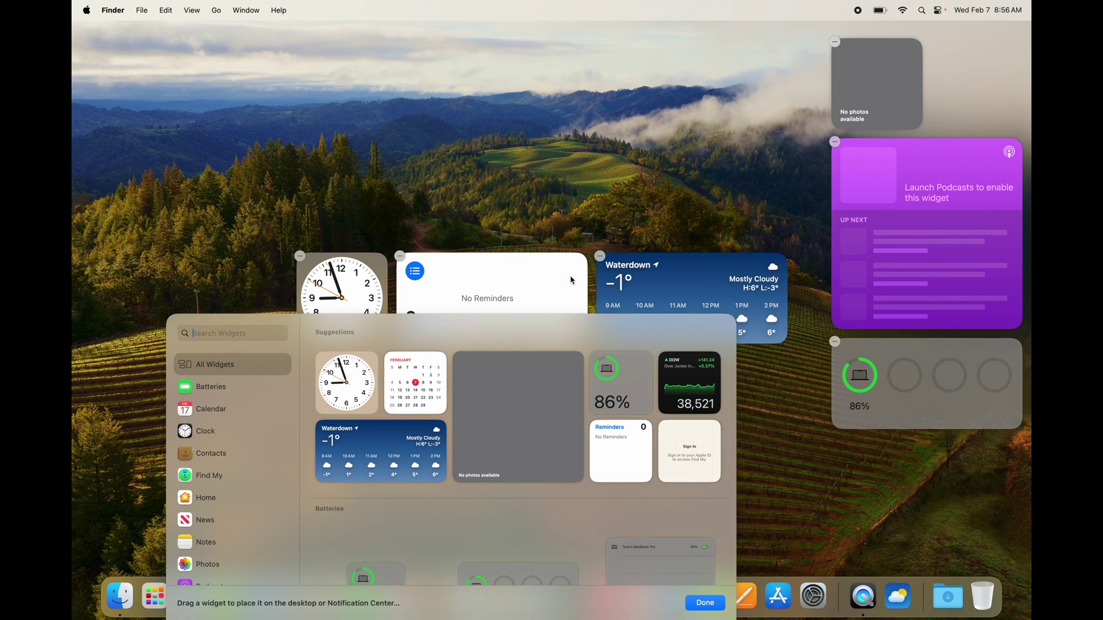
pyautogui.click(601, 260)
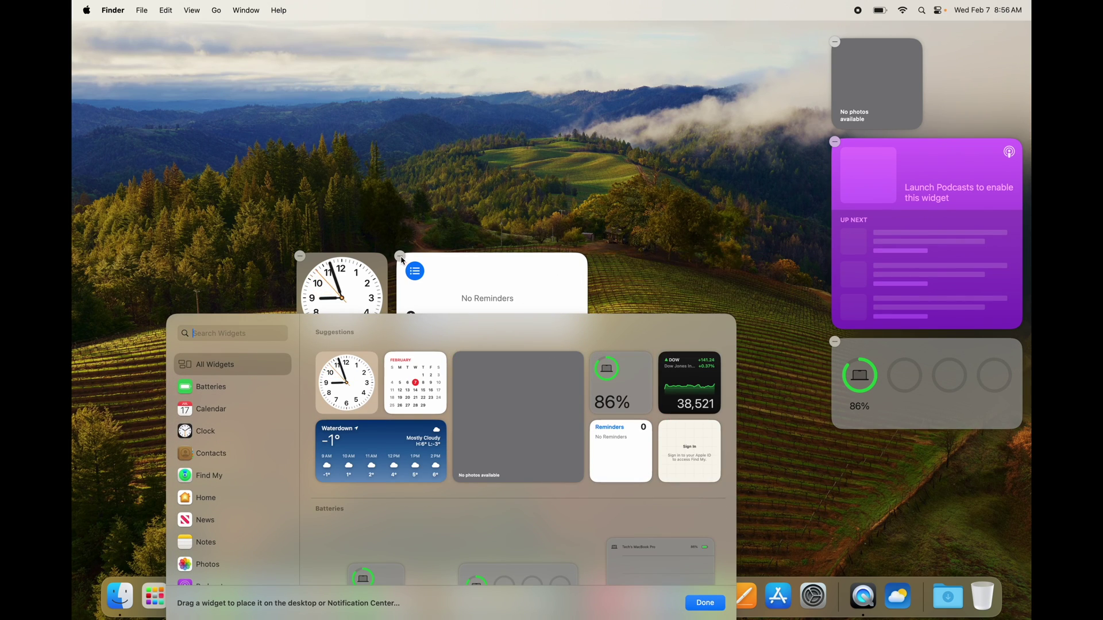
pyautogui.click(401, 257)
pyautogui.click(299, 258)
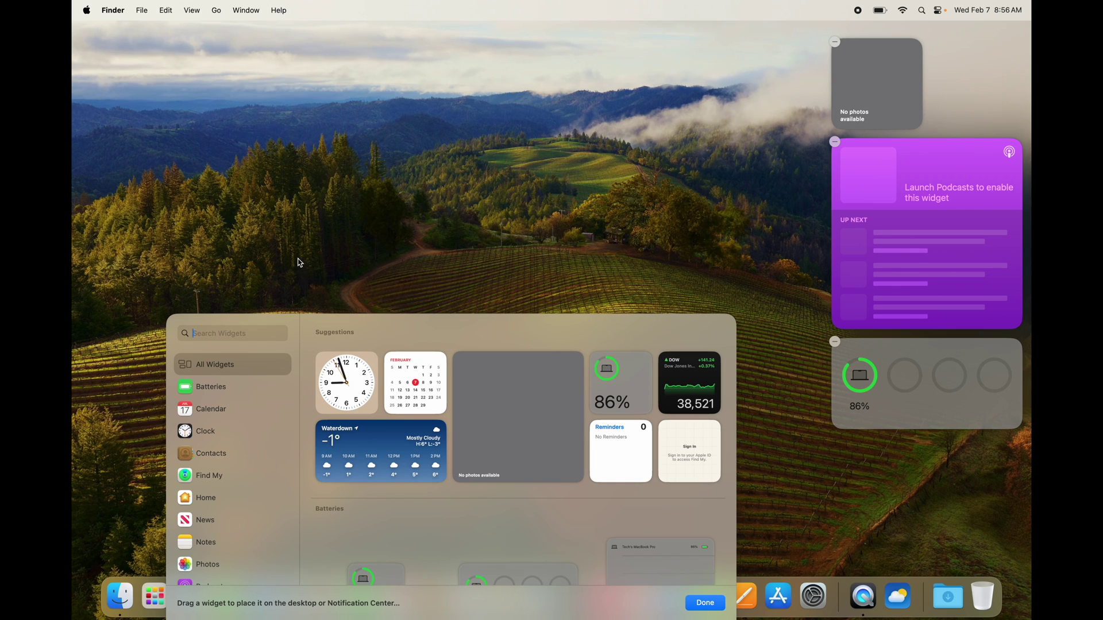
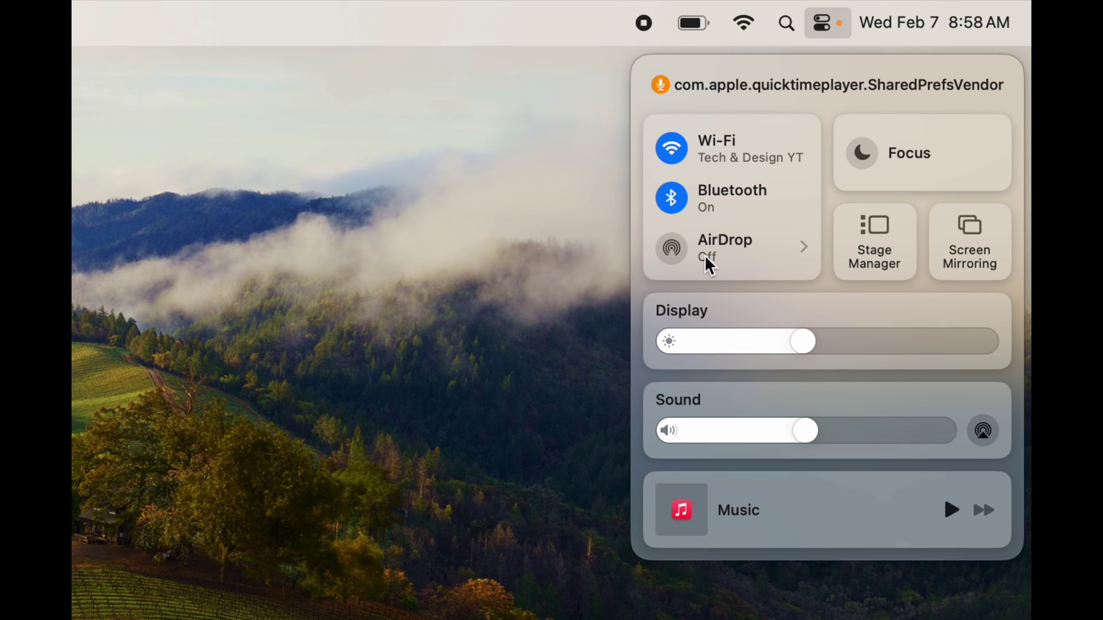
# - Dismiss Control Center, view the AirDrop page in a Finder window and close that window
pyautogui.click(583, 255)
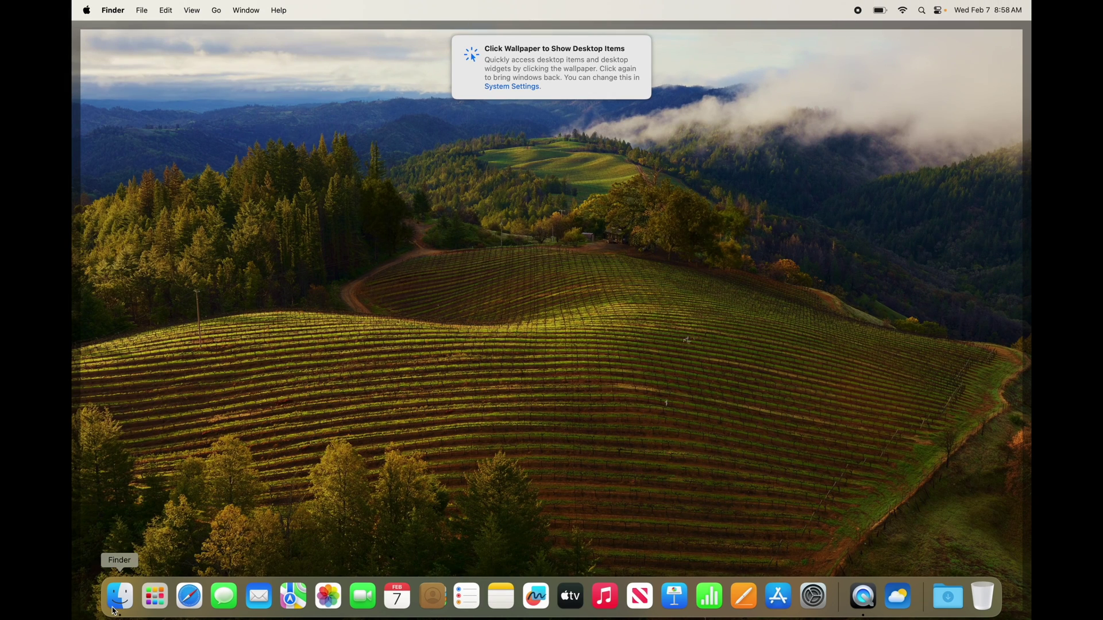
pyautogui.click(116, 610)
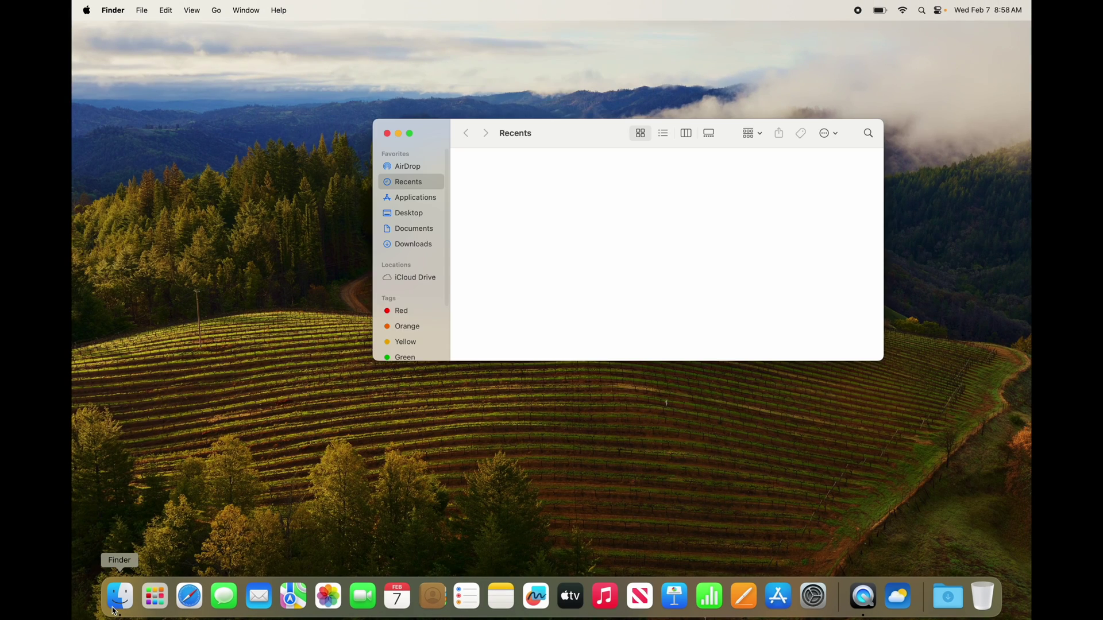
pyautogui.click(411, 172)
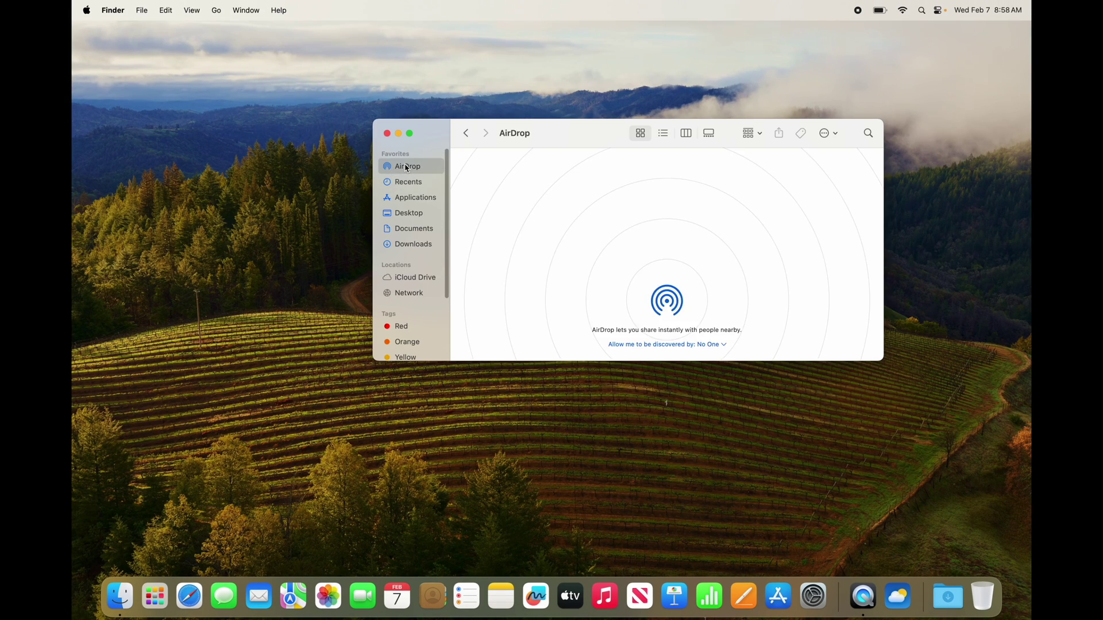
pyautogui.moveTo(547, 143); pyautogui.dragTo(408, 142)
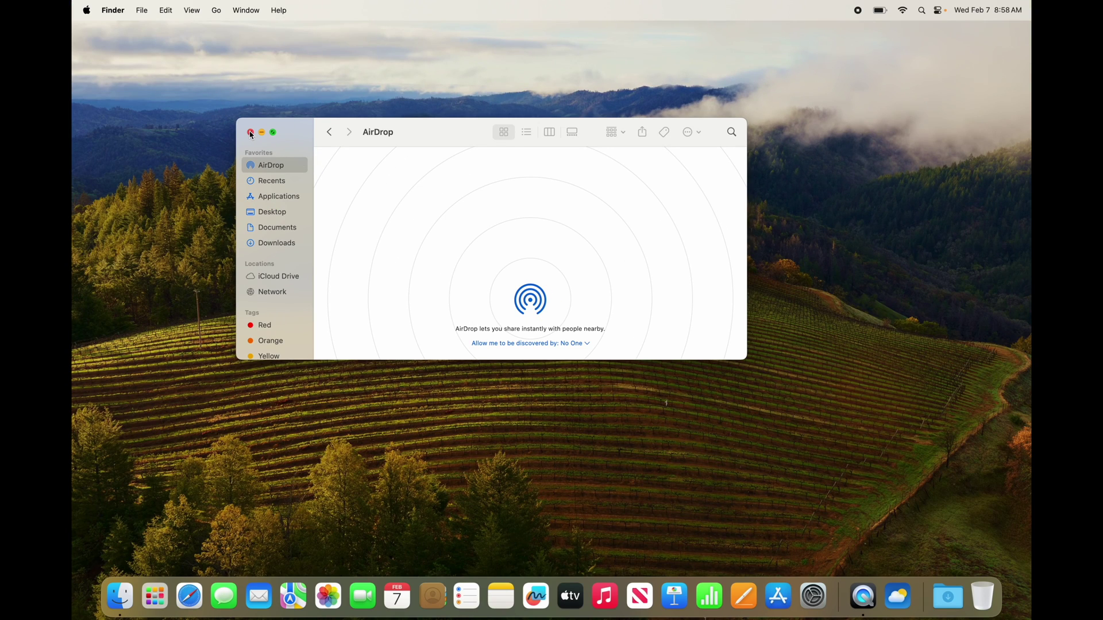
pyautogui.click(251, 133)
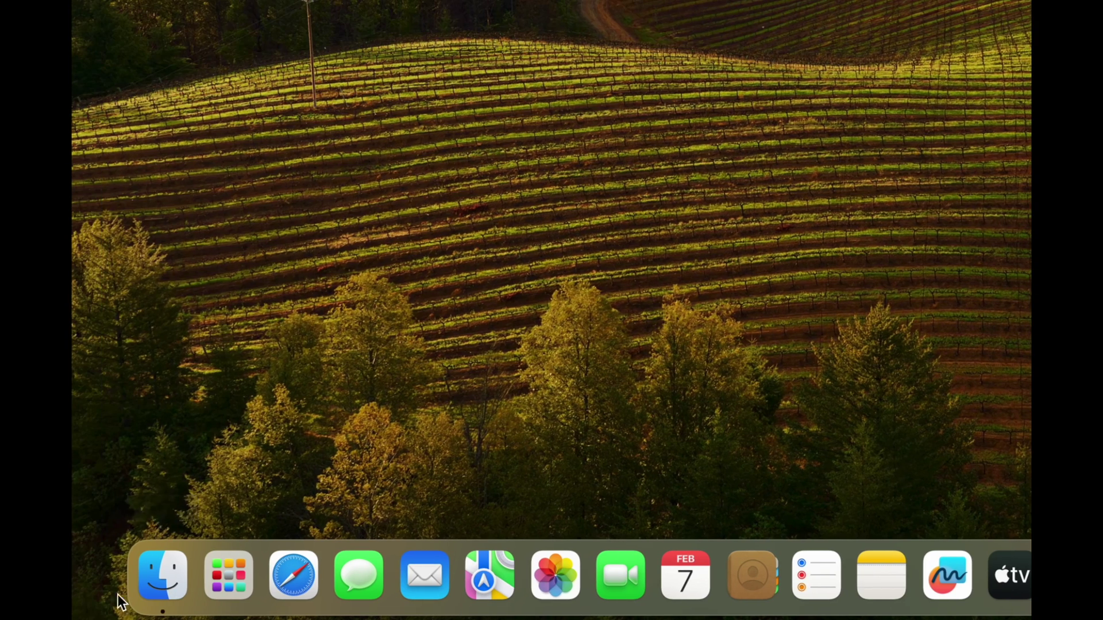
# - Open Mail, choose Google as the account provider, continue to the Google sign-in page and close it without signing in
pyautogui.click(417, 580)
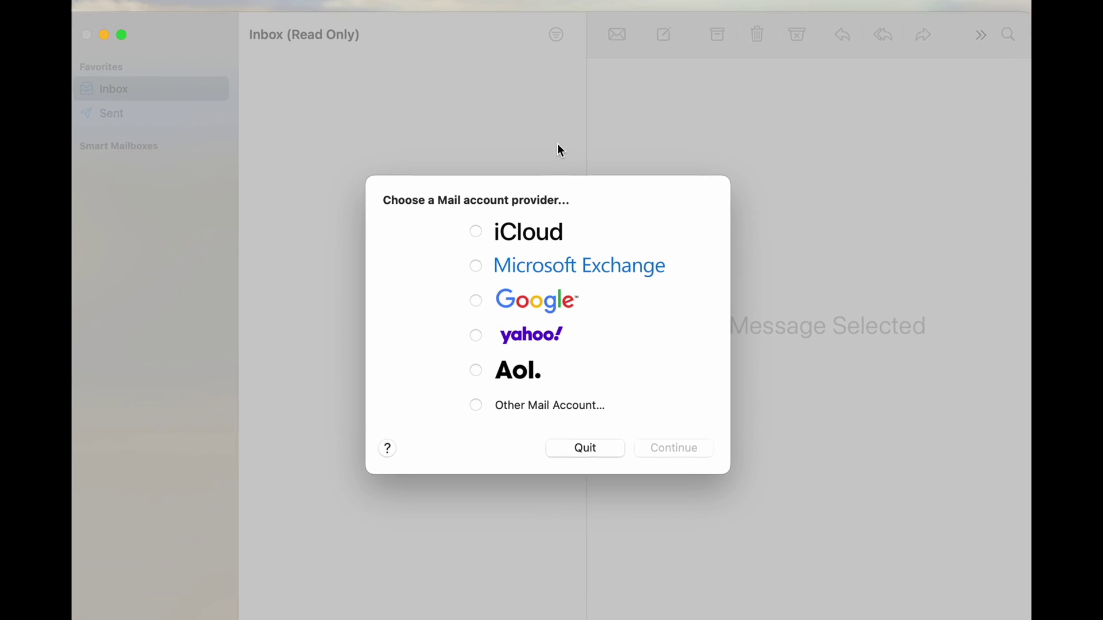
pyautogui.click(473, 308)
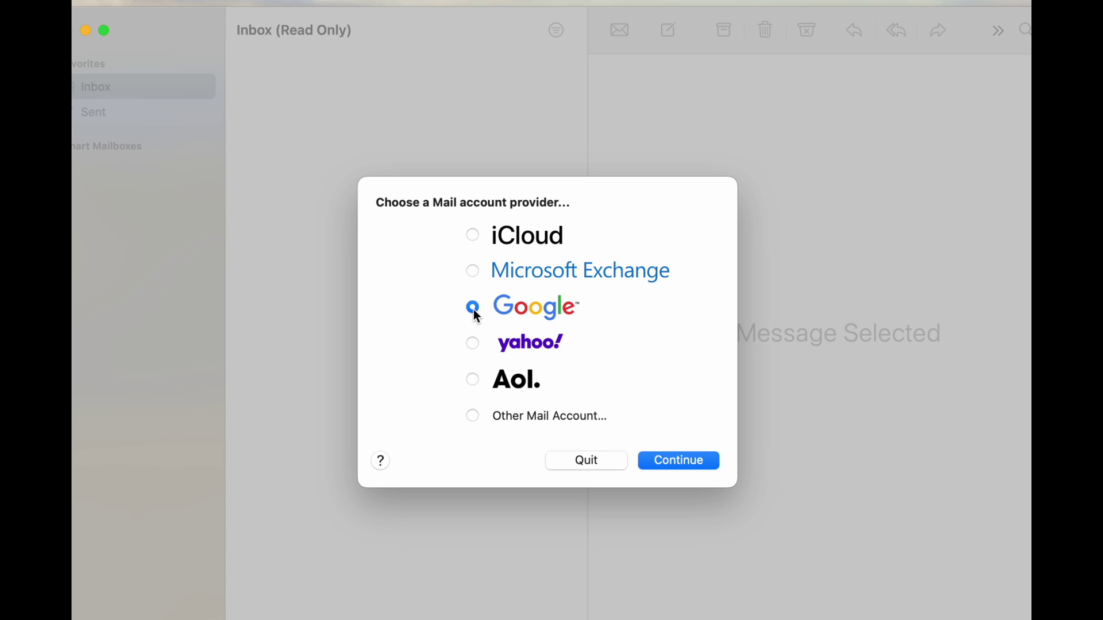
pyautogui.click(684, 461)
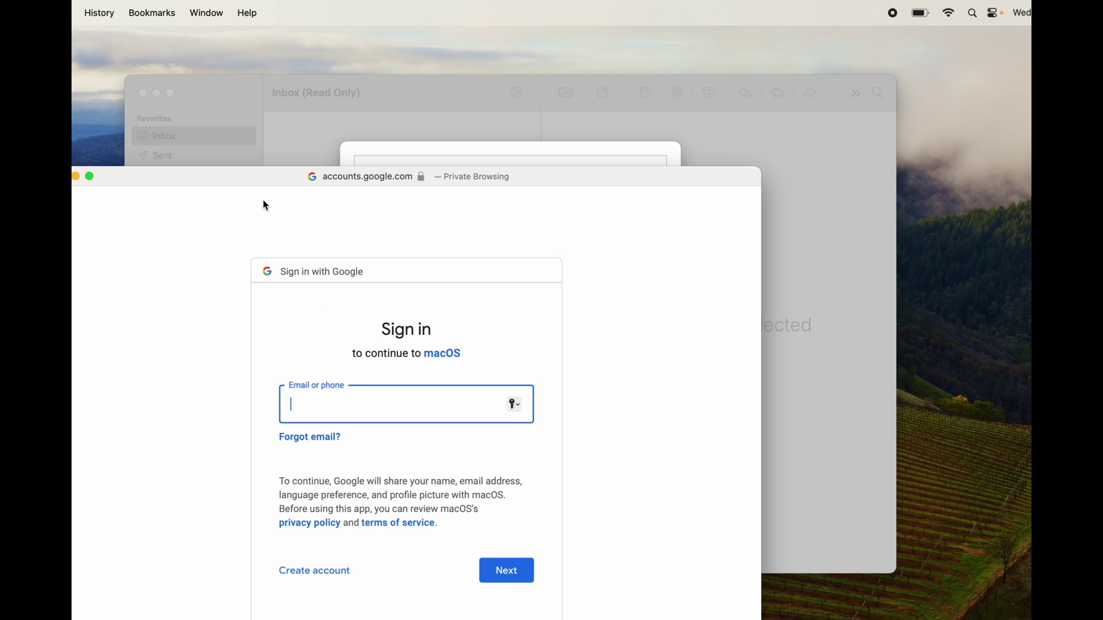
pyautogui.moveTo(207, 182); pyautogui.dragTo(356, 148)
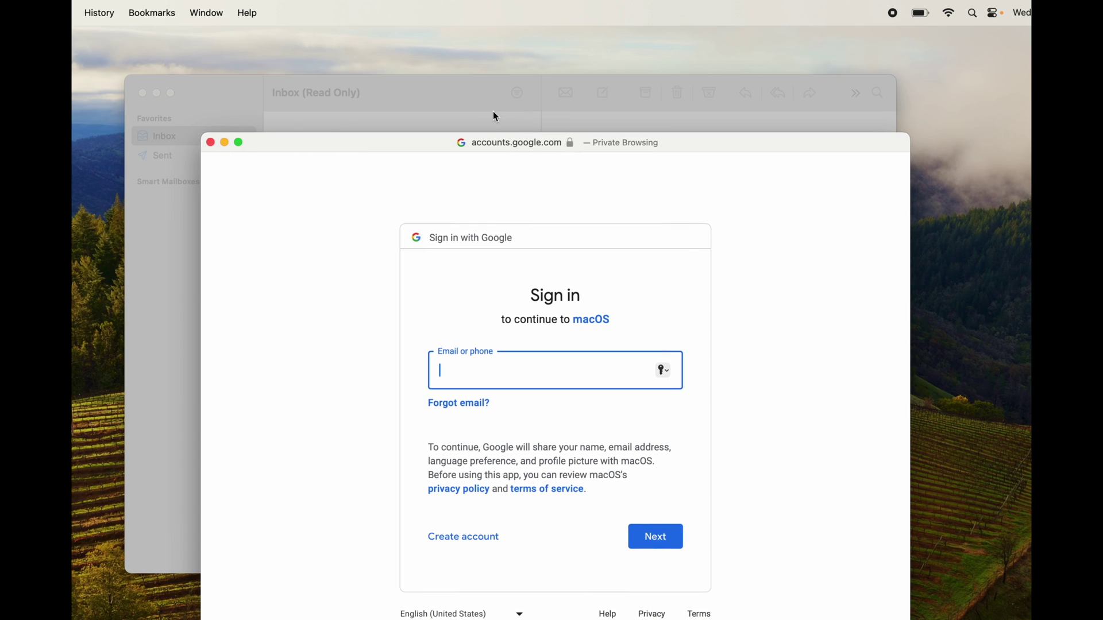
pyautogui.click(210, 142)
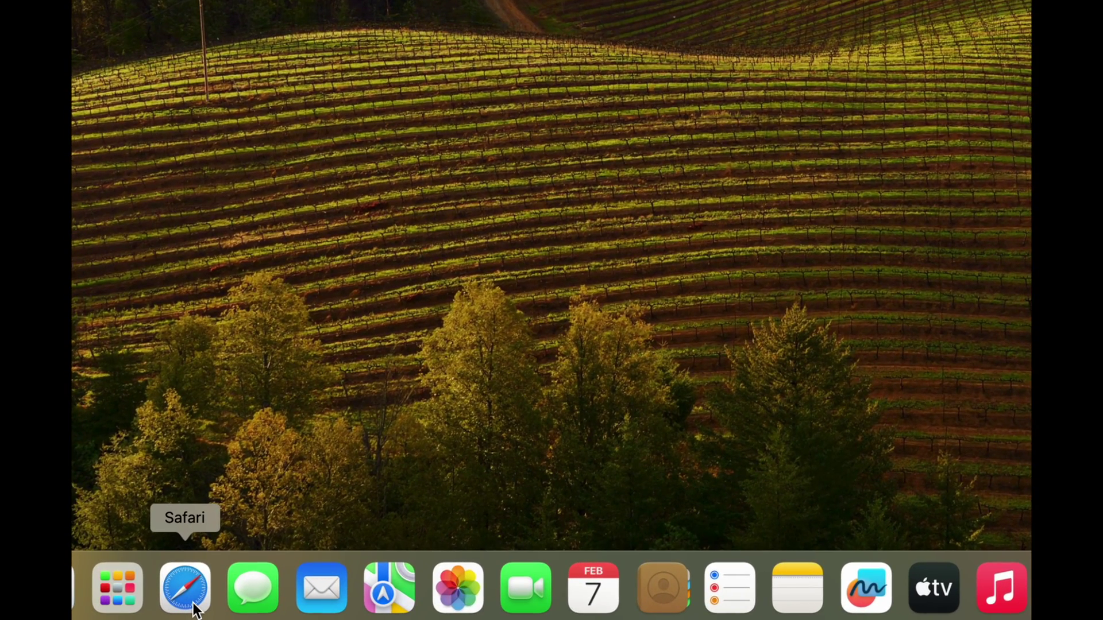
# - Open Safari and search the web for "google chrome"
pyautogui.click(193, 604)
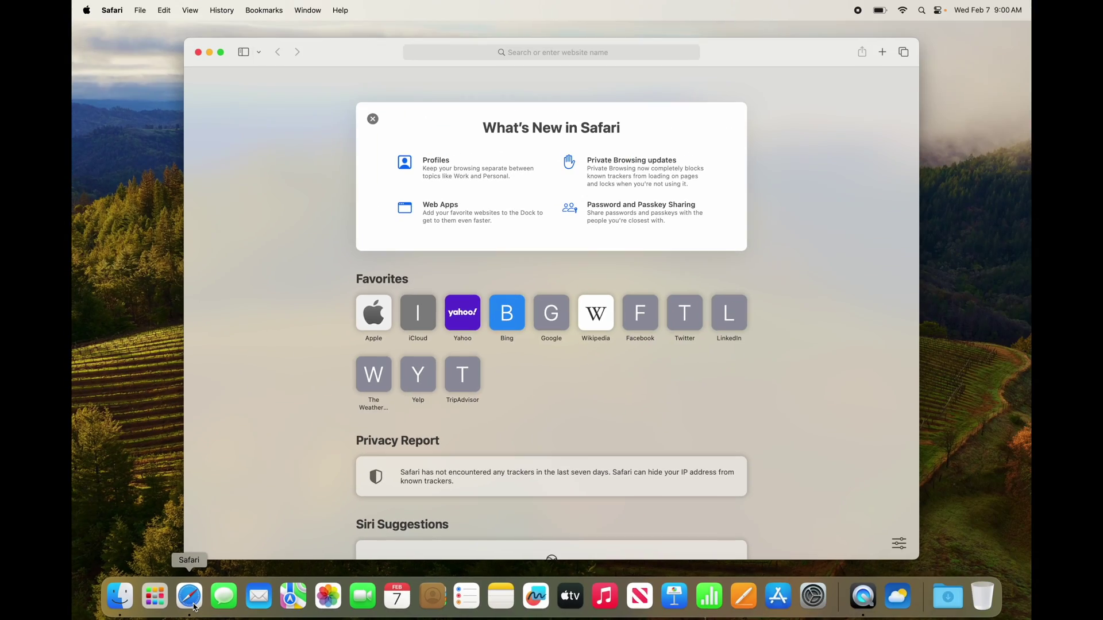
pyautogui.click(519, 54)
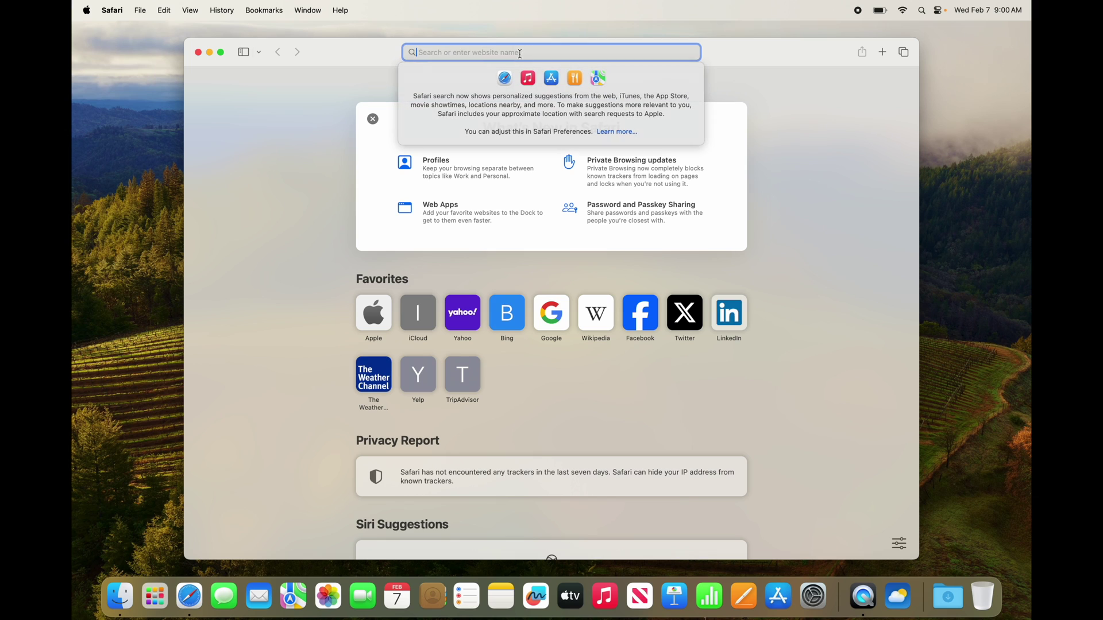
pyautogui.write('google crhom')
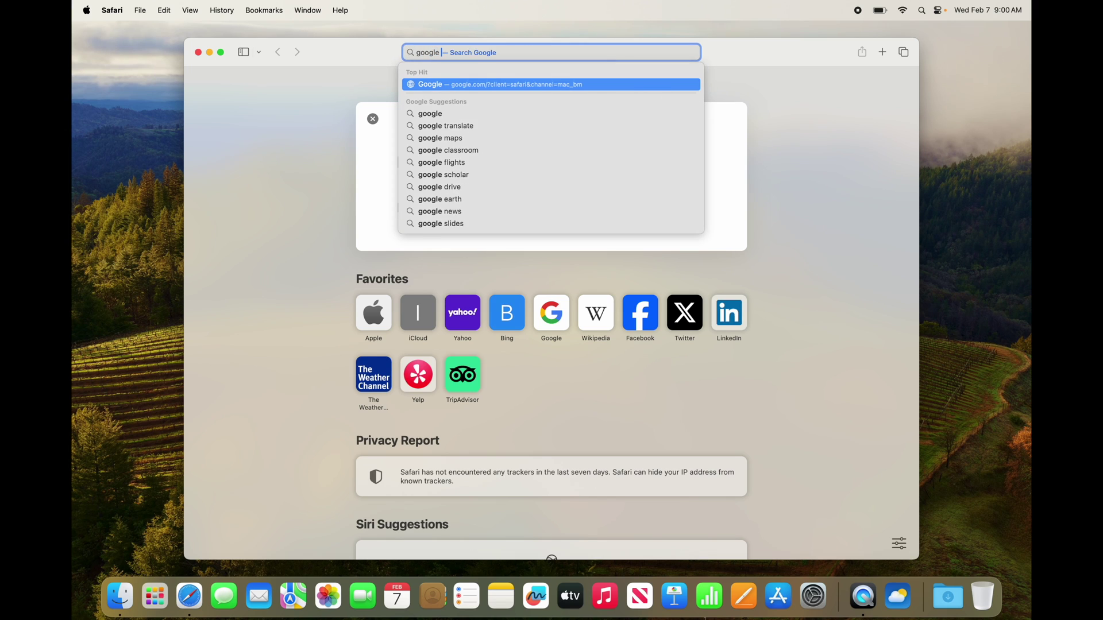
pyautogui.press('BackSpace')
pyautogui.press('BackSpace')
pyautogui.press('BackSpace')
pyautogui.press('BackSpace')
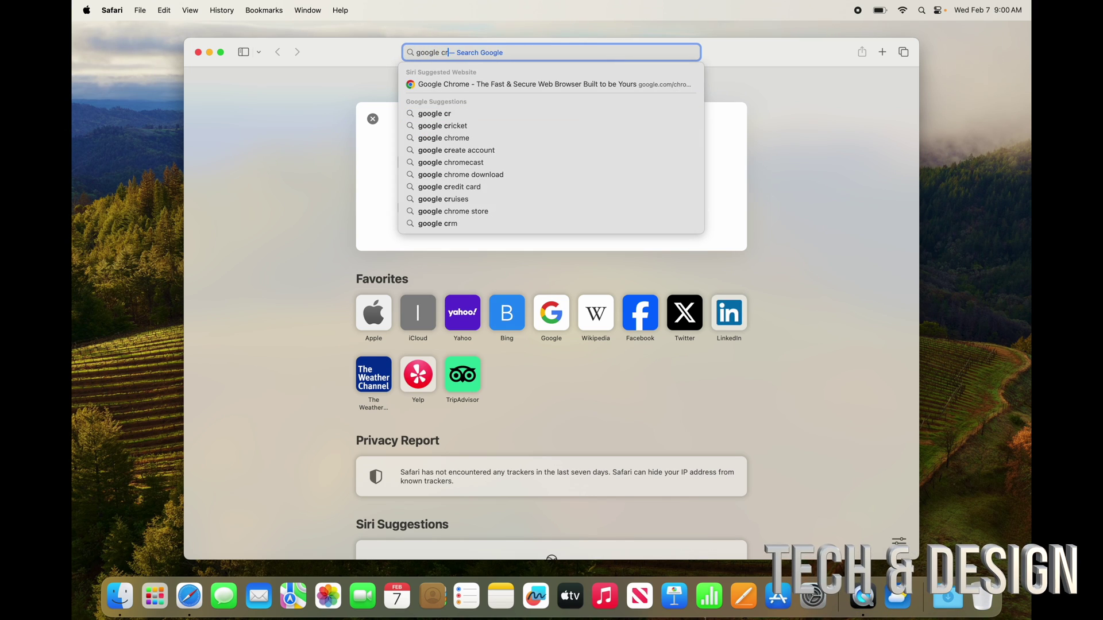
pyautogui.write('hrome')
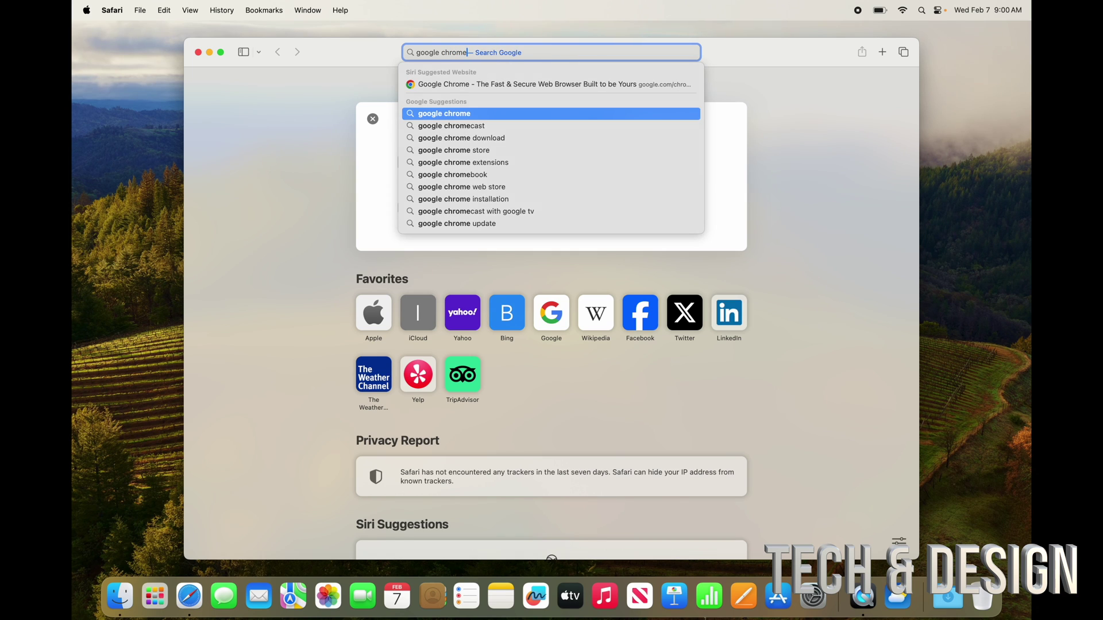
pyautogui.press('Return')
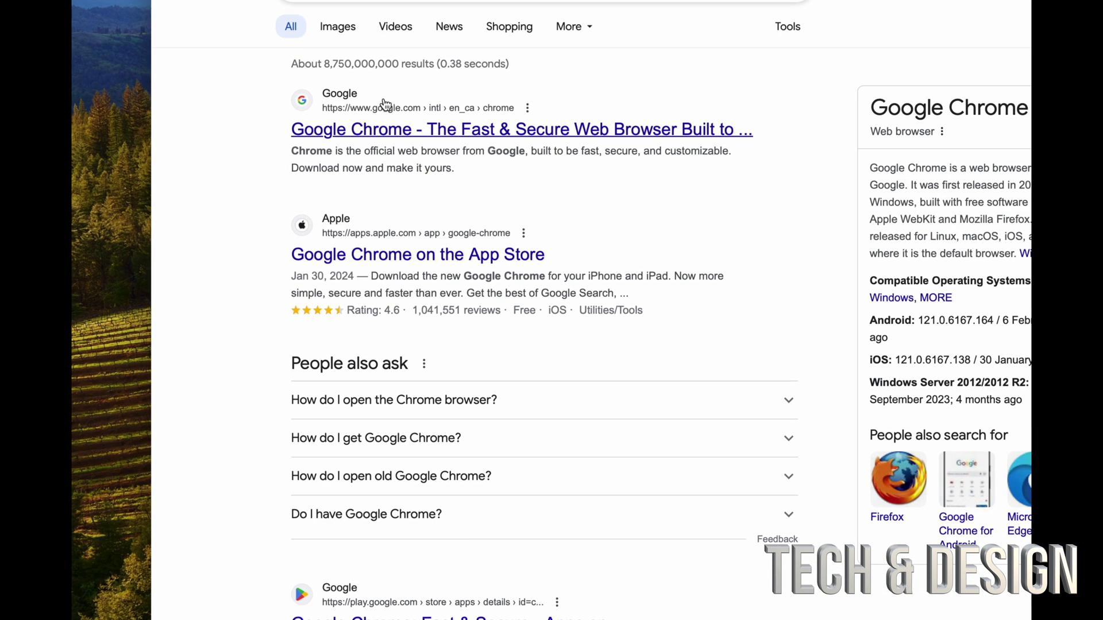
# - Open the official Google Chrome result, reveal the page's full web address and return to the search results
pyautogui.click(528, 130)
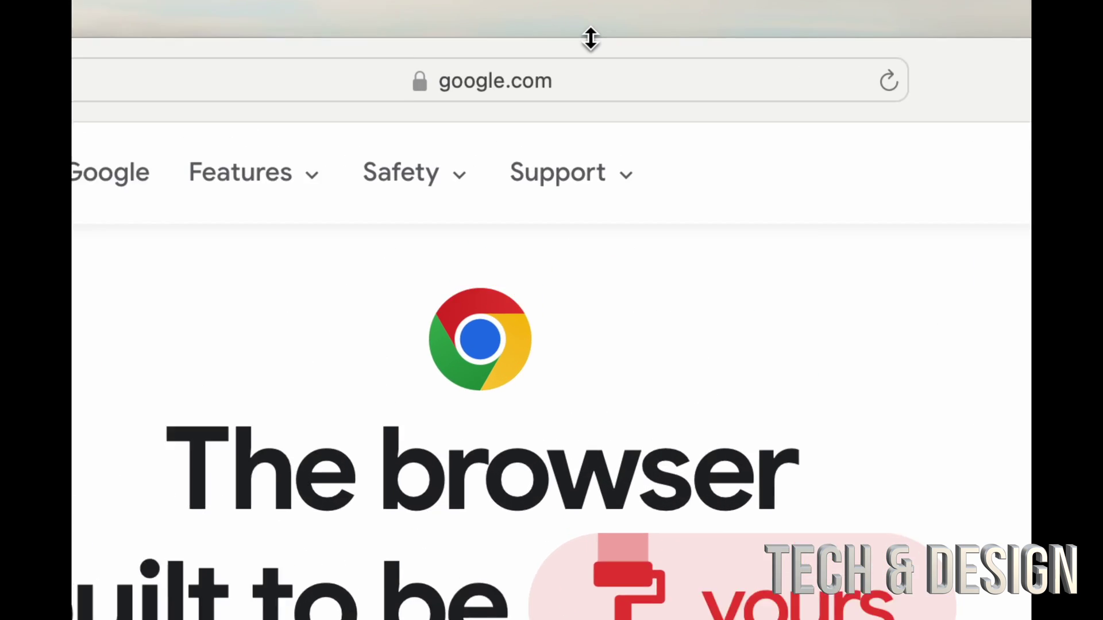
pyautogui.click(517, 115)
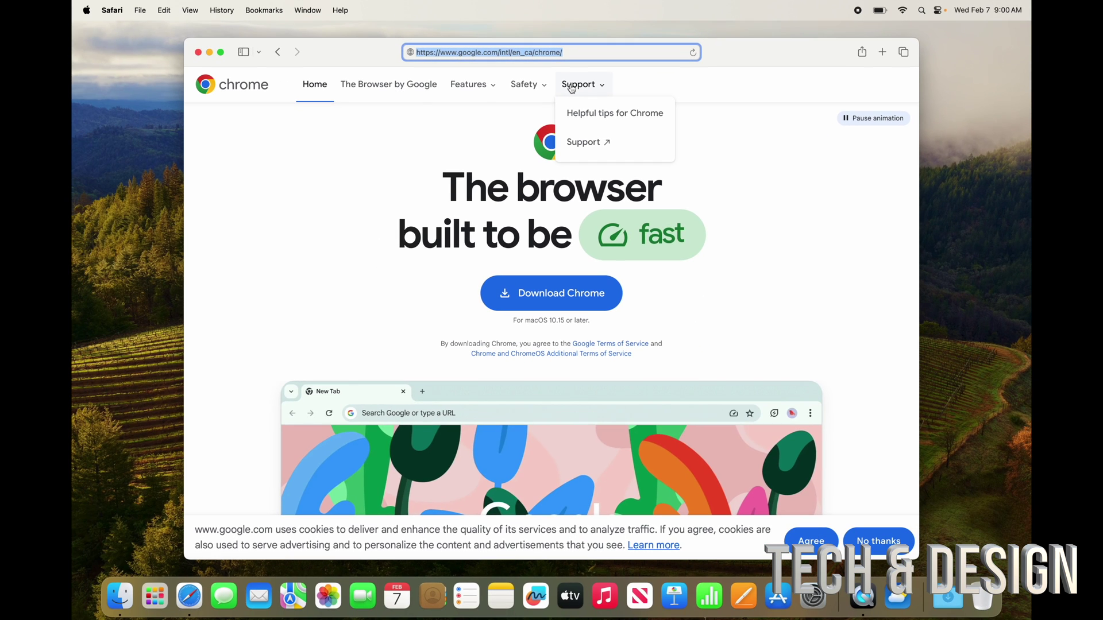
pyautogui.click(780, 207)
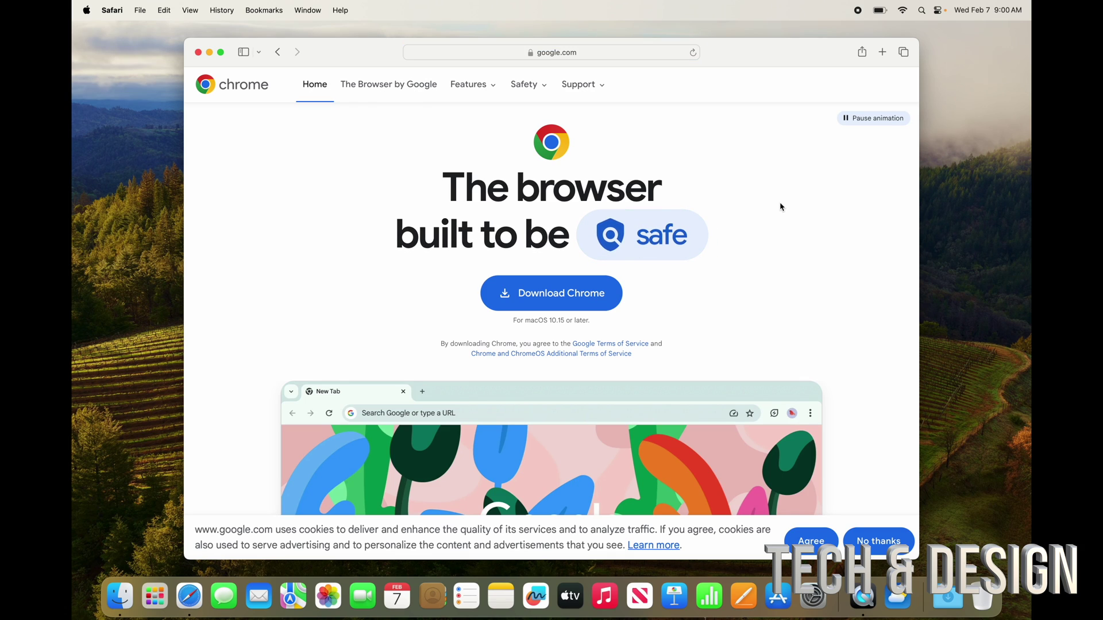
pyautogui.click(278, 53)
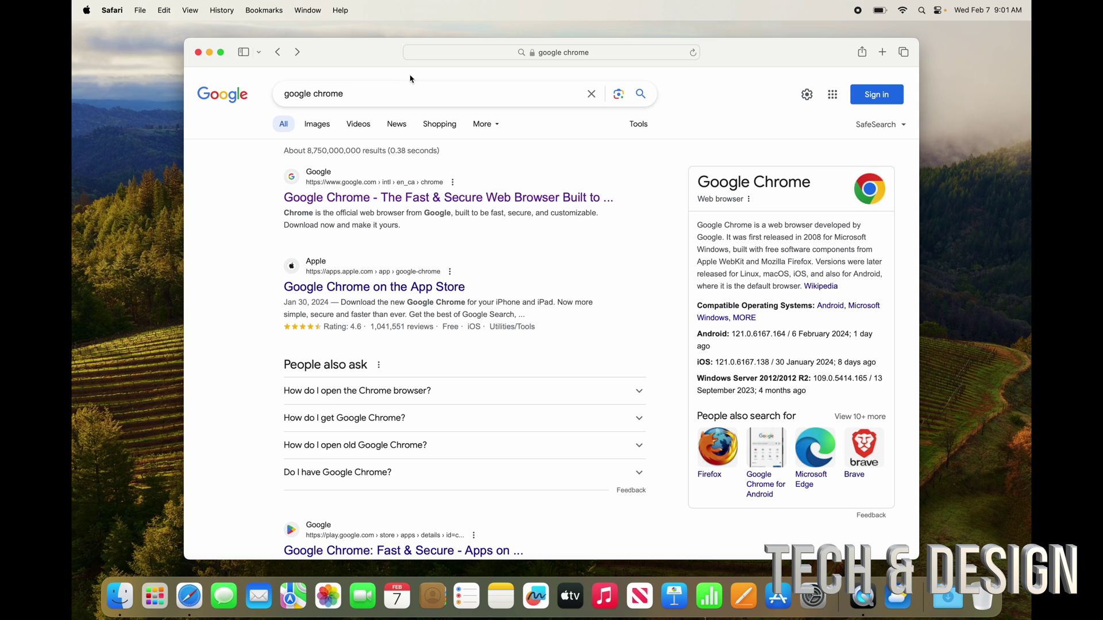
# - Move the Safari window around the desktop, show the search suggestions for google chrome and close the window
pyautogui.moveTo(374, 55); pyautogui.dragTo(420, 105)
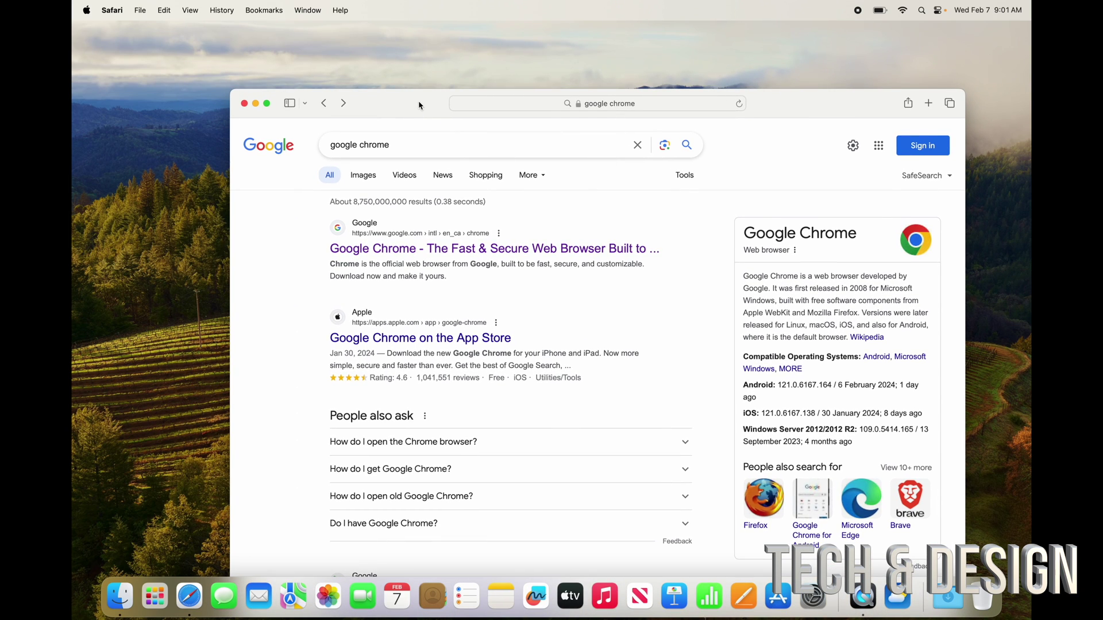
pyautogui.moveTo(420, 105); pyautogui.dragTo(360, 64)
pyautogui.click(381, 83)
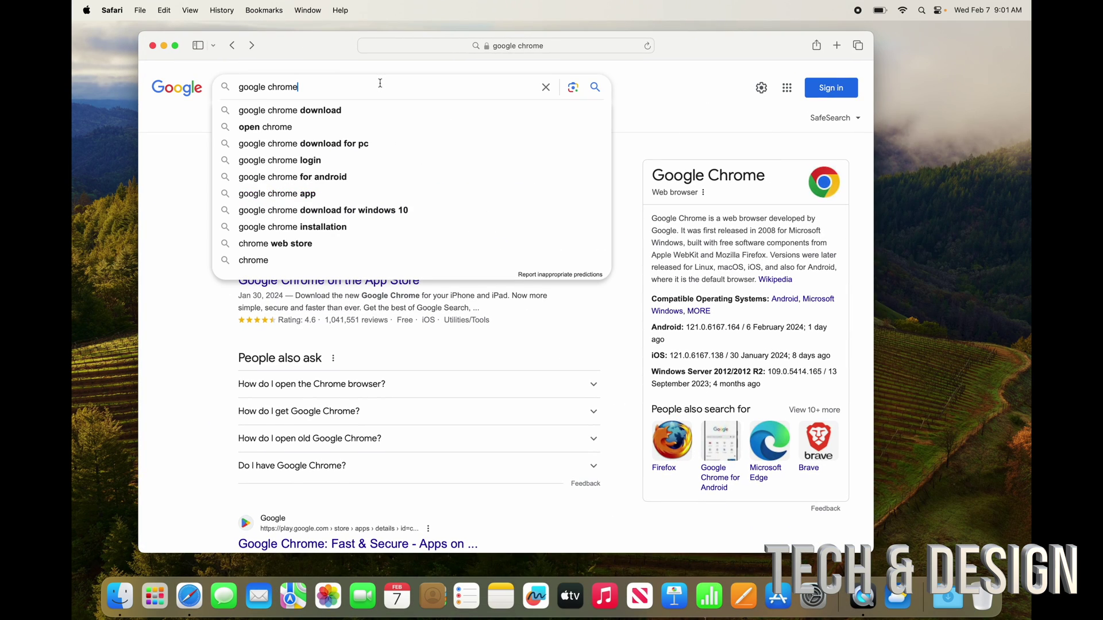
pyautogui.press('super+w')
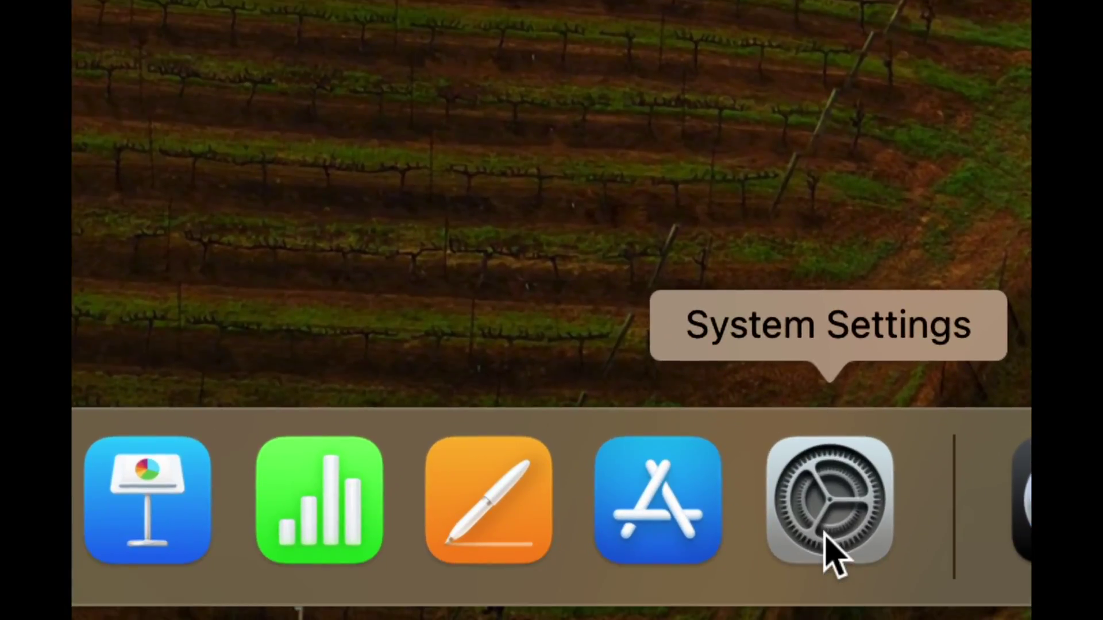
# - Open System Settings, search for "dock" and show the Desktop & Dock settings
pyautogui.click(826, 537)
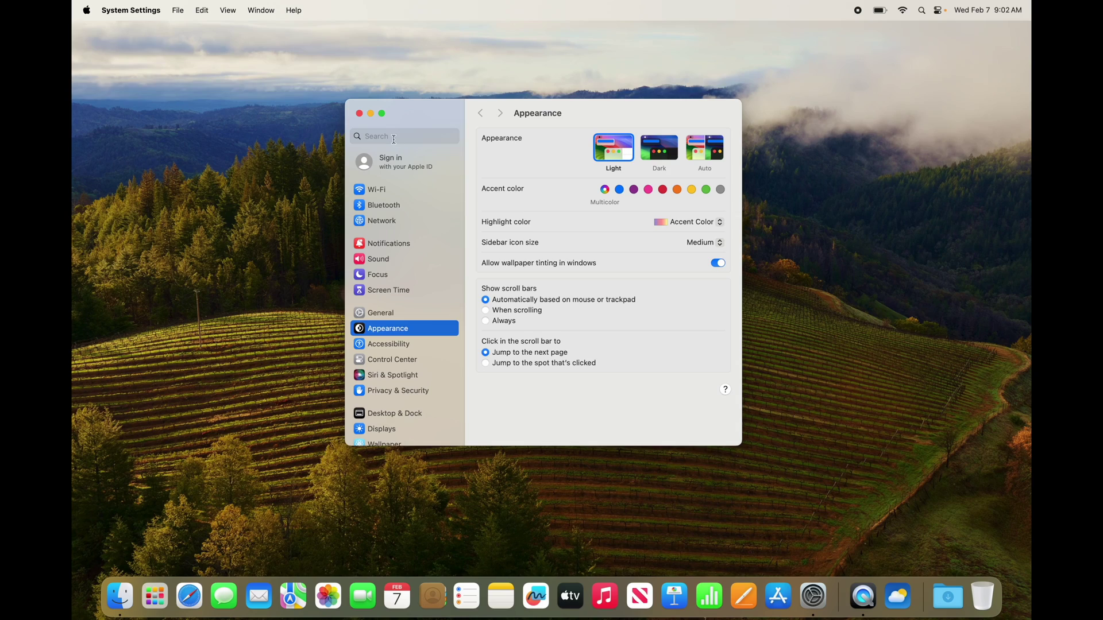
pyautogui.click(394, 137)
pyautogui.write('dock')
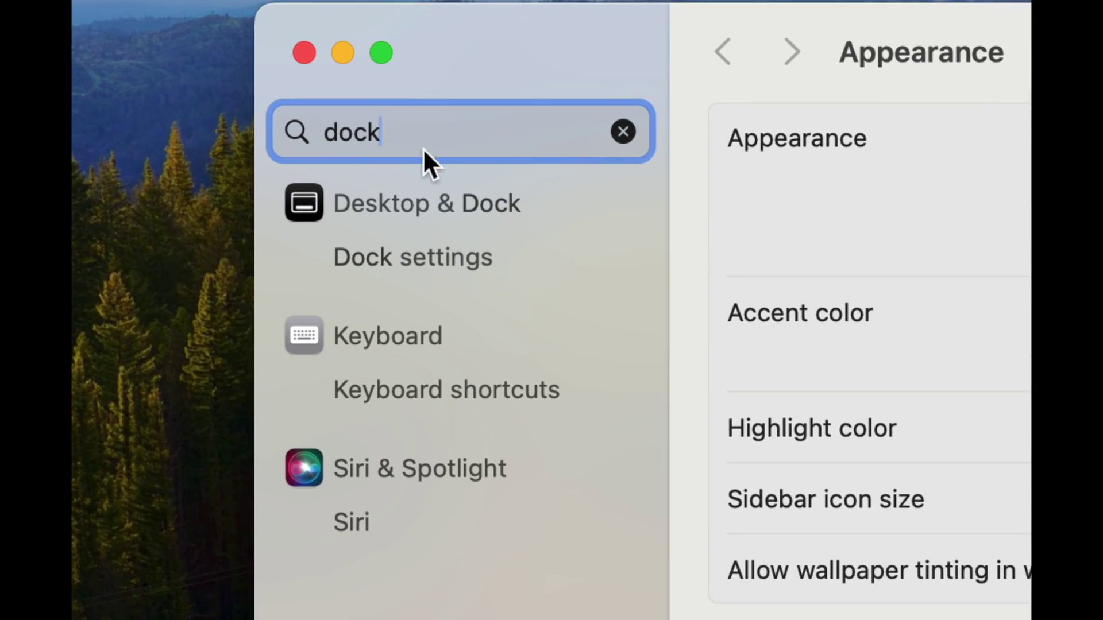
pyautogui.click(436, 207)
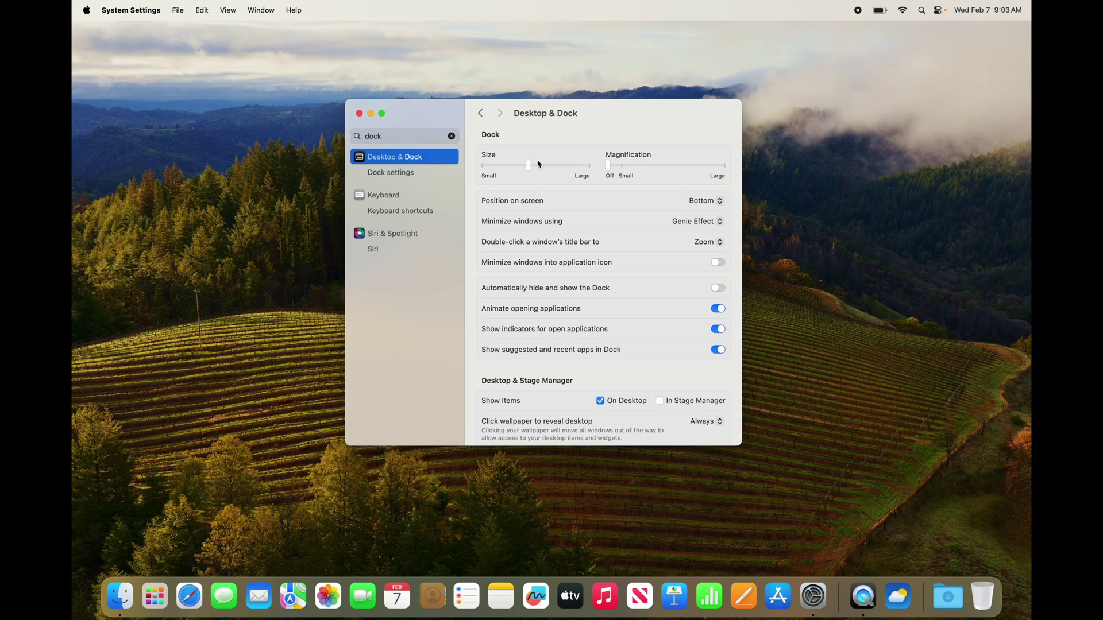
# - Adjust the Dock size, turn on magnification and automatic hiding of the Dock, and close System Settings
pyautogui.moveTo(529, 166)
pyautogui.mouseDown()
pyautogui.moveTo(590, 166)
pyautogui.moveTo(485, 165)
pyautogui.moveTo(497, 175)
pyautogui.moveTo(467, 178)
pyautogui.moveTo(536, 175)
pyautogui.mouseUp()
pyautogui.moveTo(610, 171); pyautogui.dragTo(629, 169)
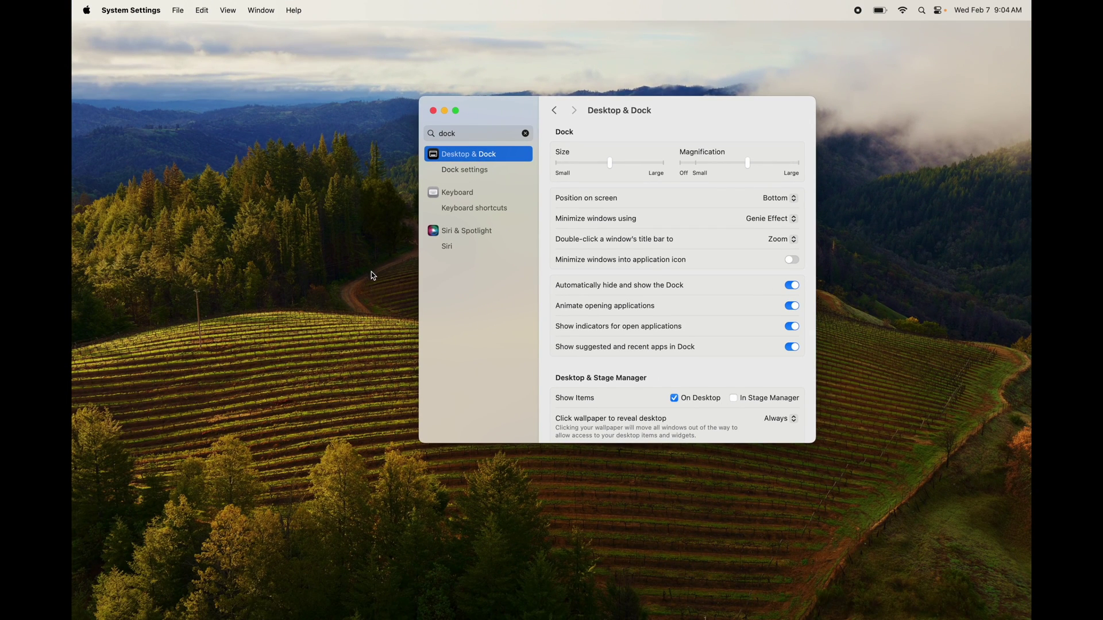
pyautogui.click(434, 111)
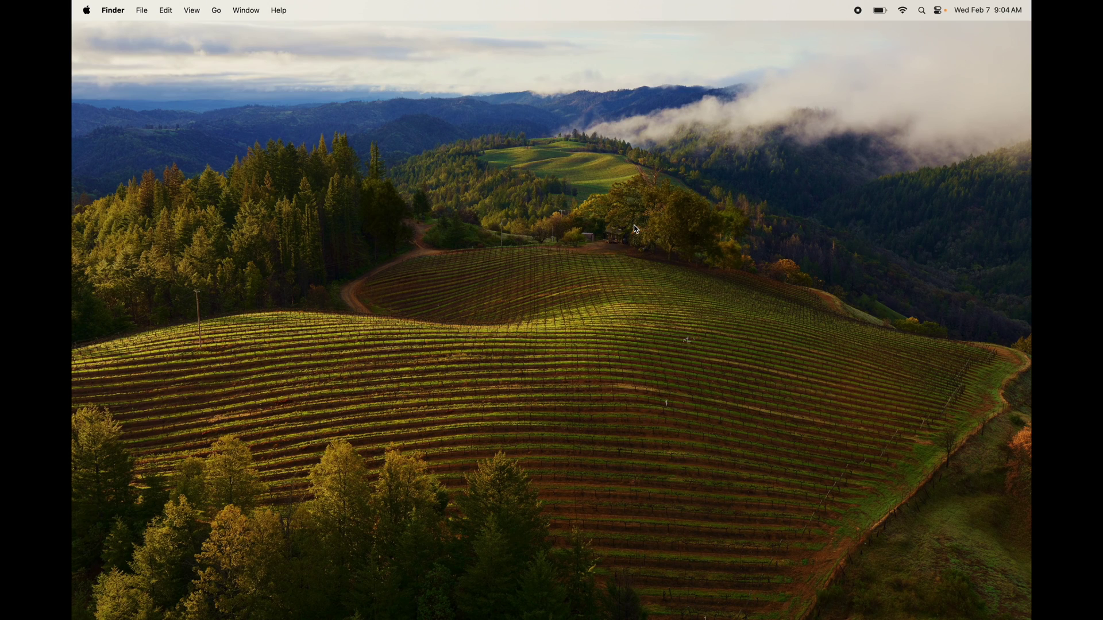
# - Remove News from the Dock
pyautogui.moveTo(506, 618)
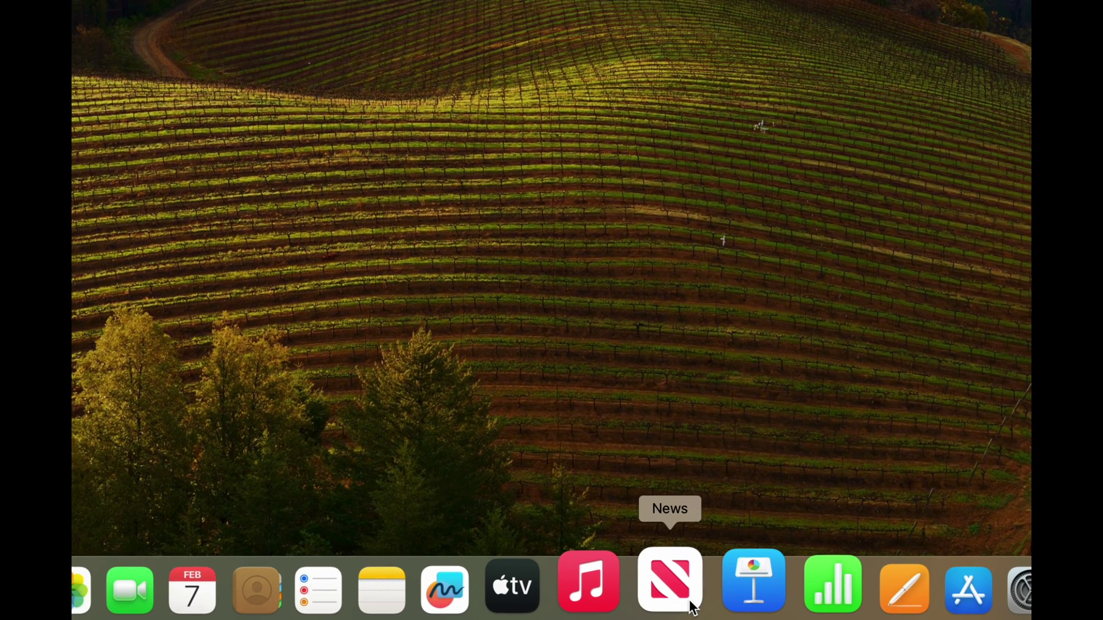
pyautogui.click(689, 603)
pyautogui.moveTo(693, 606); pyautogui.dragTo(653, 300)
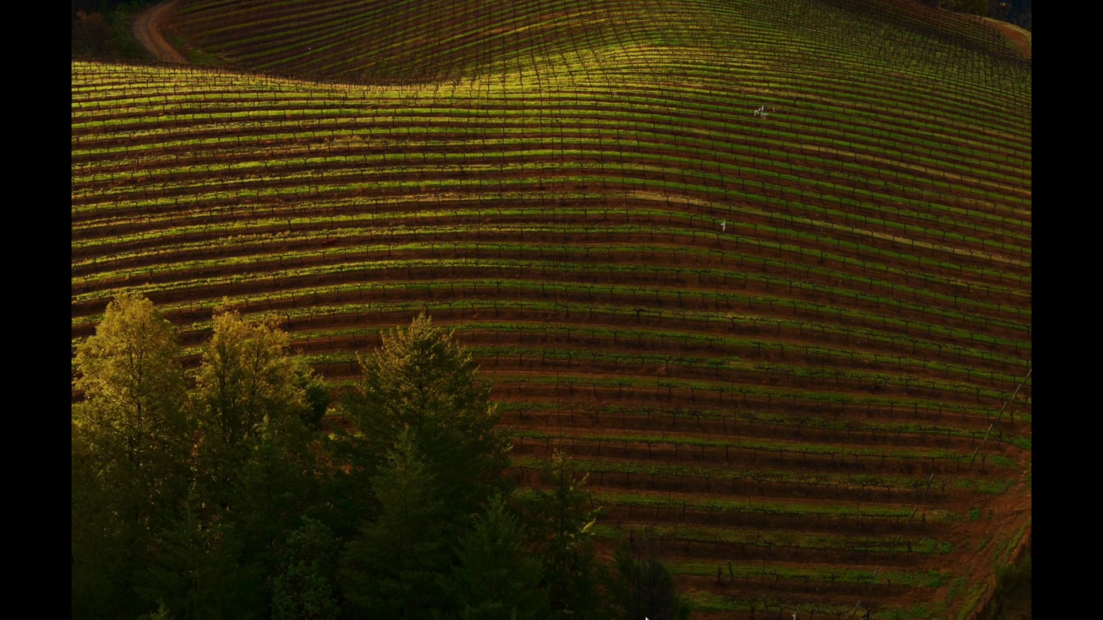
# - Open the Applications folder in Finder, reposition and enlarge its window, and look through the installed apps
pyautogui.moveTo(645, 619)
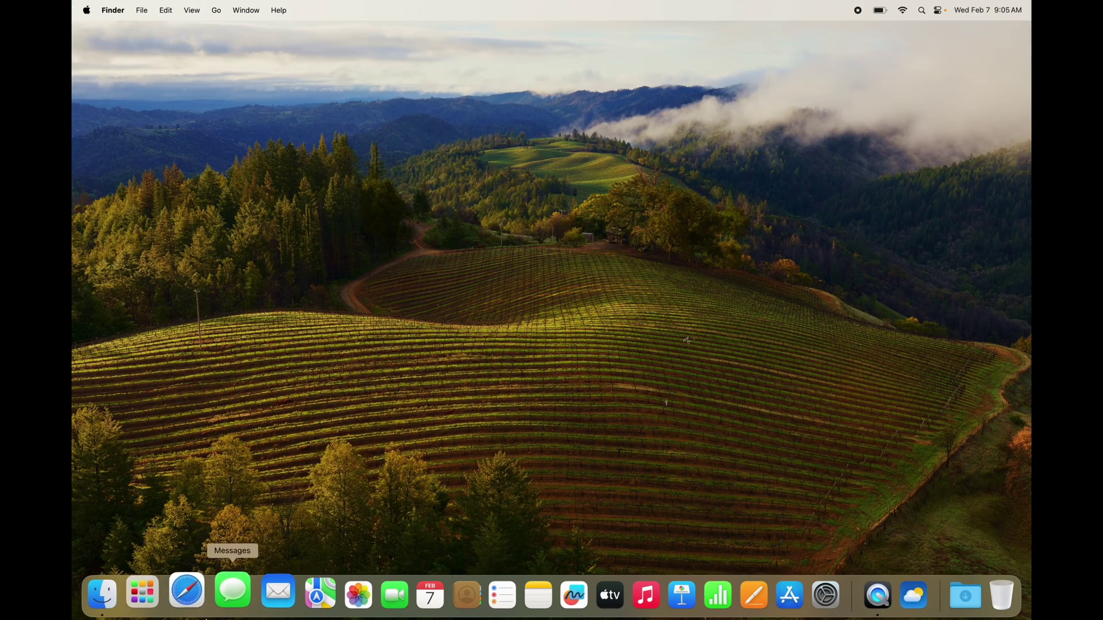
pyautogui.click(131, 615)
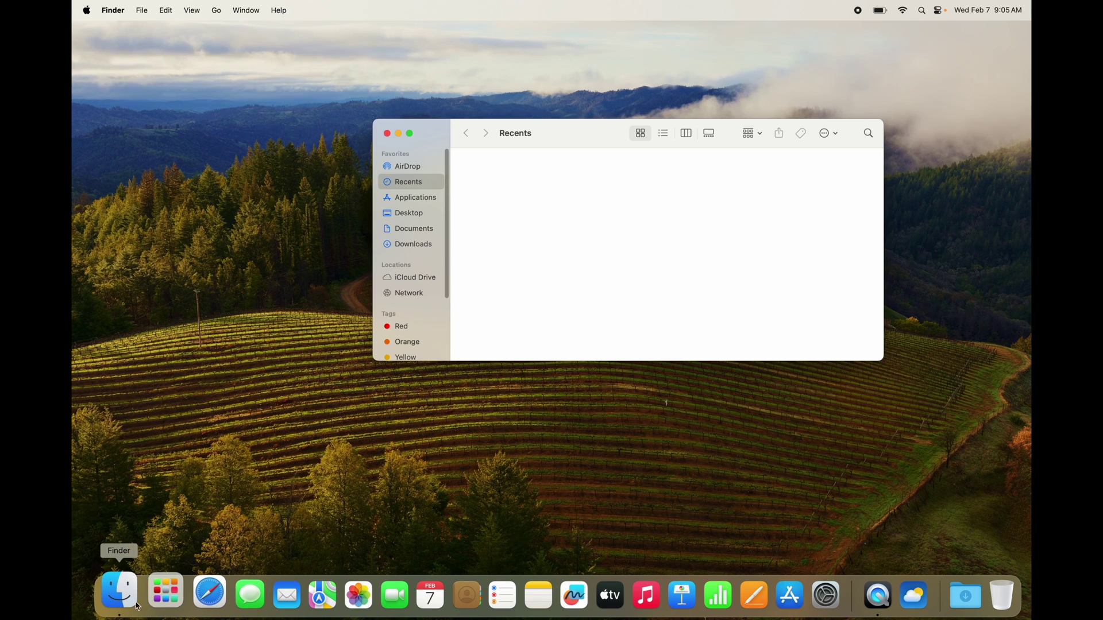
pyautogui.click(420, 197)
pyautogui.moveTo(569, 130); pyautogui.dragTo(495, 106)
pyautogui.scroll(-10, 616, 196)
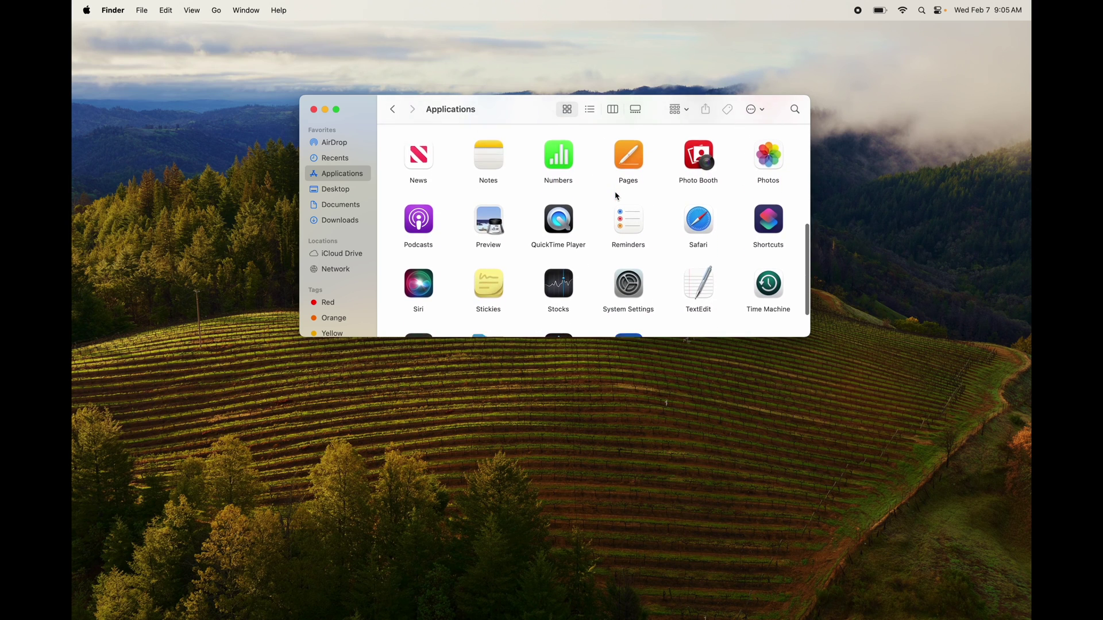
pyautogui.scroll(6, 616, 196)
pyautogui.scroll(3, 616, 196)
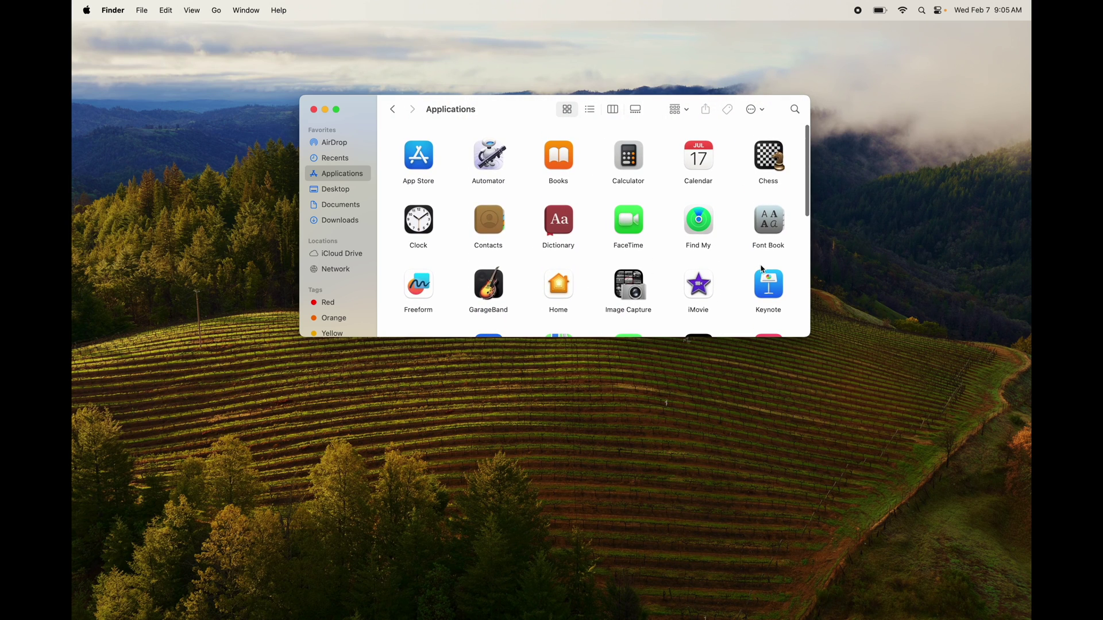
pyautogui.moveTo(810, 338); pyautogui.dragTo(979, 432)
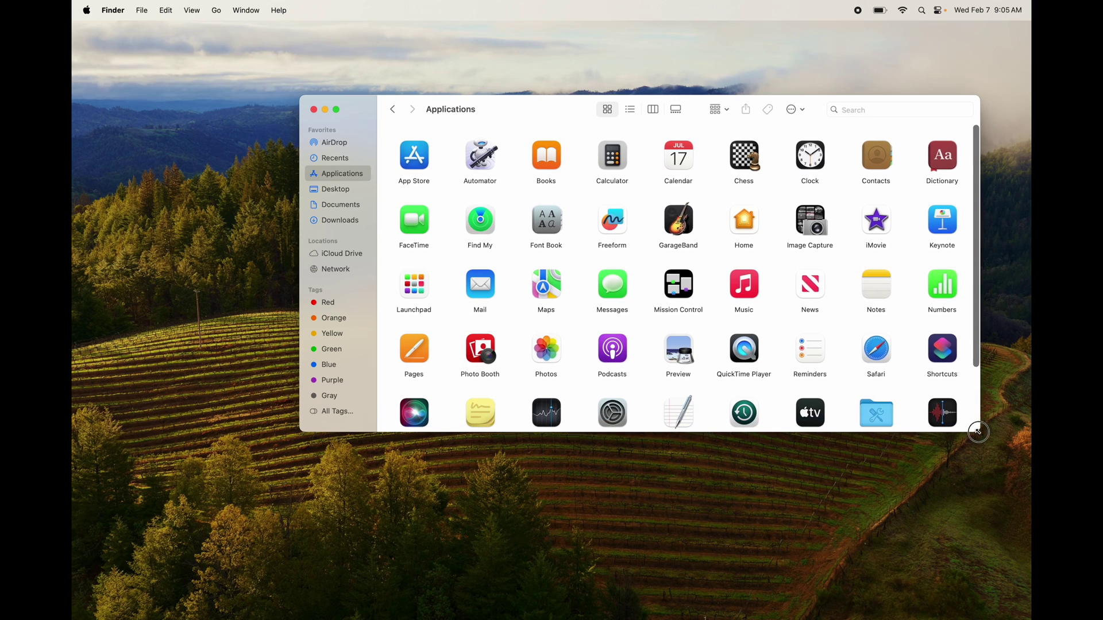
pyautogui.scroll(-3, 792, 351)
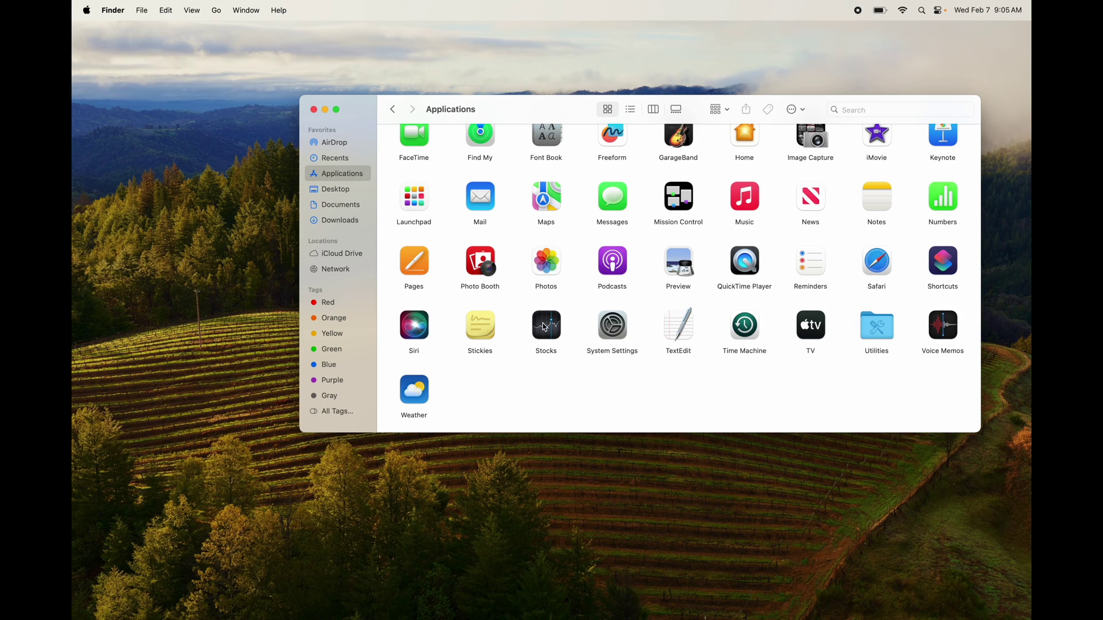
# - Add Weather and Voice Memos to the Dock between Freeform and TV, and close the Applications window
pyautogui.moveTo(414, 391); pyautogui.dragTo(570, 594)
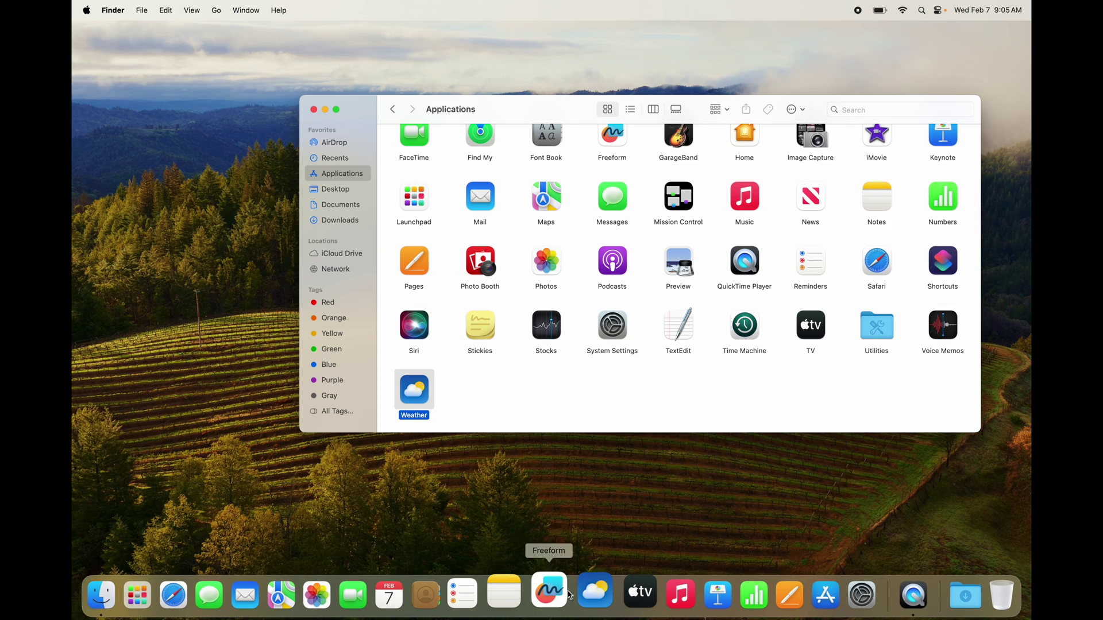
pyautogui.moveTo(943, 325); pyautogui.dragTo(608, 585)
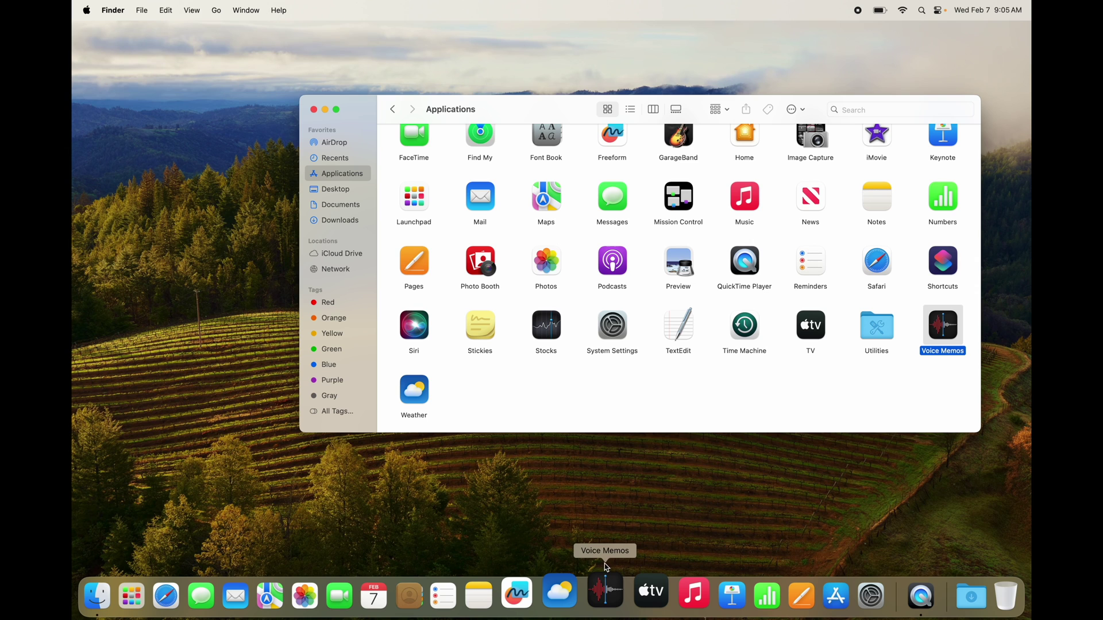
pyautogui.click(313, 110)
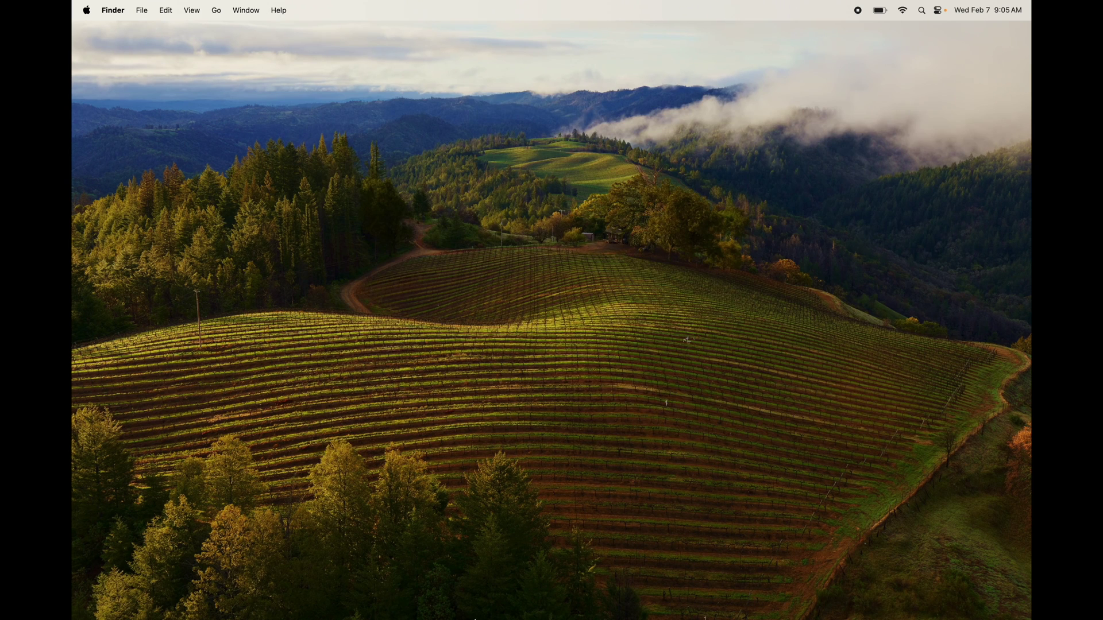
# - Remove Voice Memos, Reminders and a neighbouring app from the Dock and show the Applications folder in Finder again
pyautogui.moveTo(494, 618)
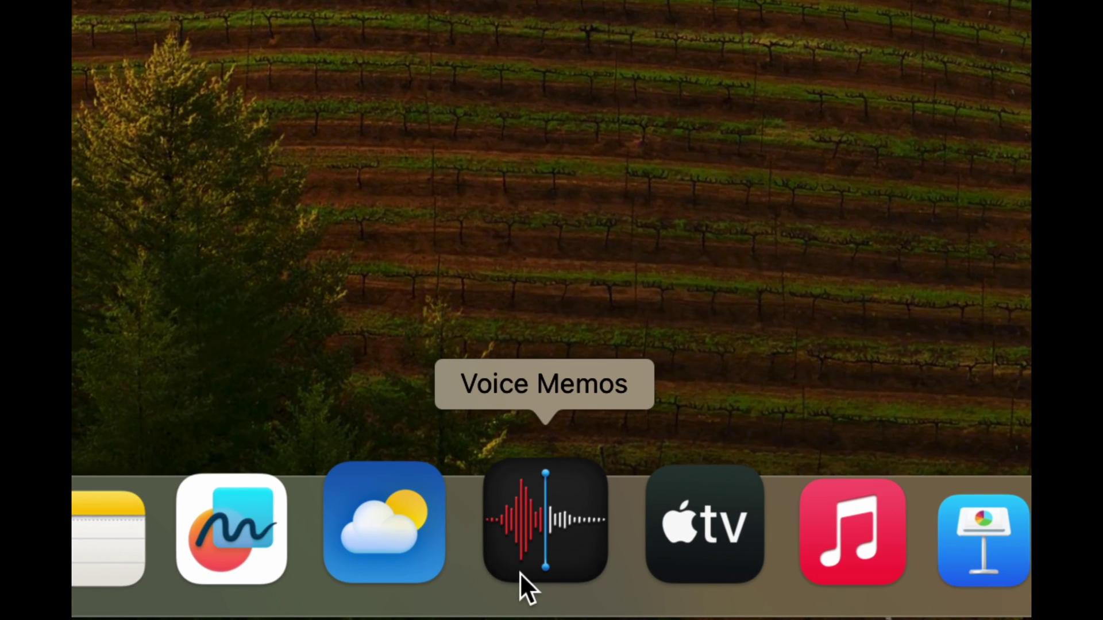
pyautogui.moveTo(520, 572); pyautogui.dragTo(295, 213)
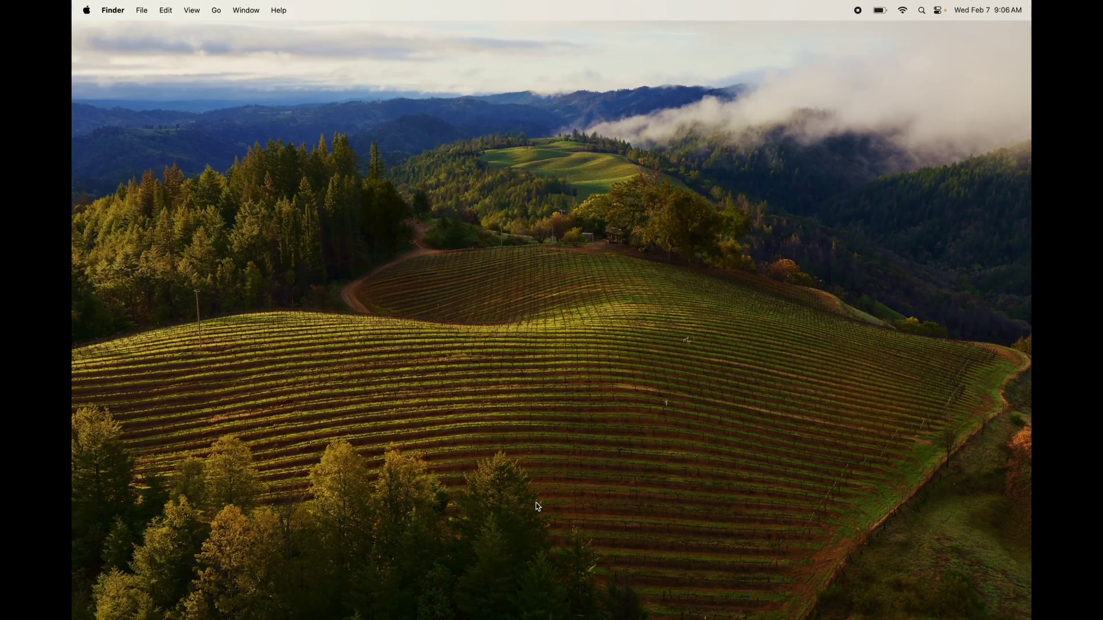
pyautogui.moveTo(487, 618)
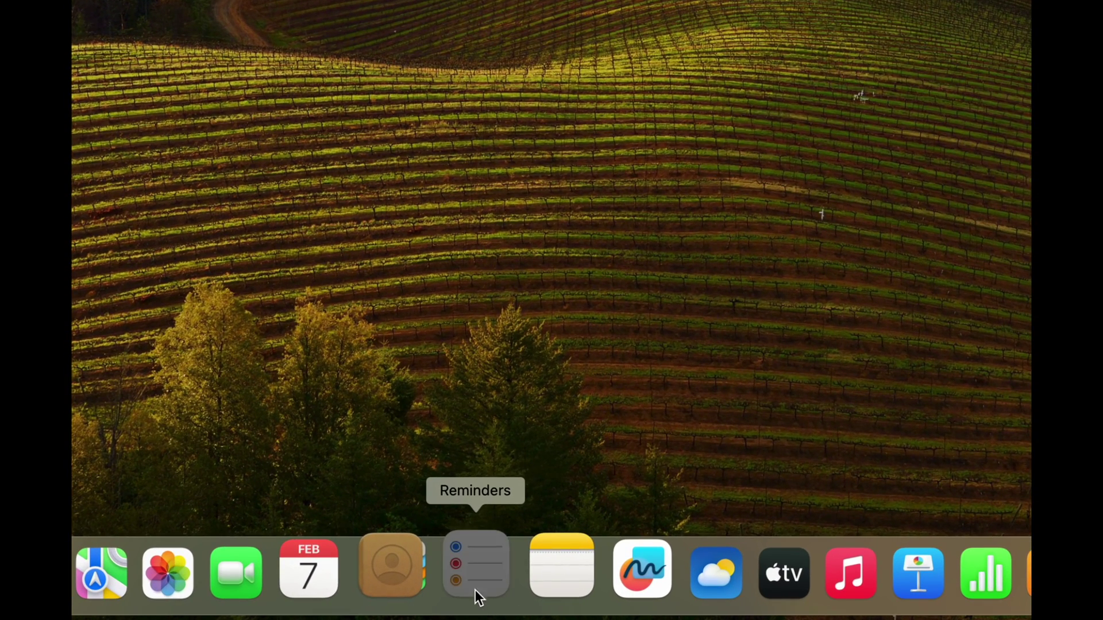
pyautogui.moveTo(476, 590); pyautogui.dragTo(507, 320)
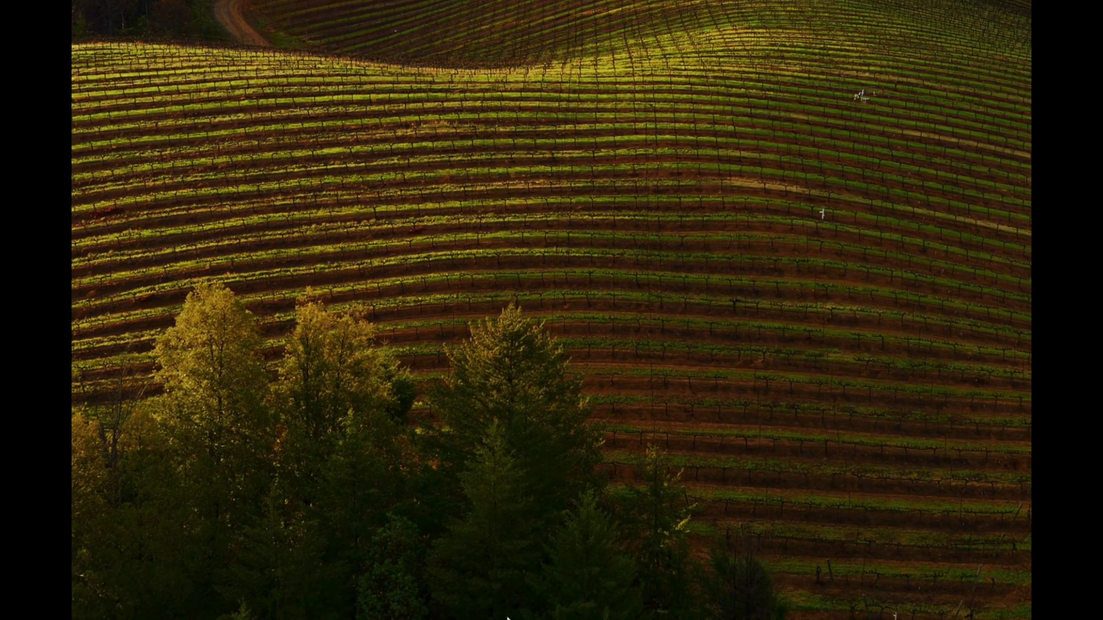
pyautogui.moveTo(507, 618)
pyautogui.moveTo(556, 599); pyautogui.dragTo(565, 336)
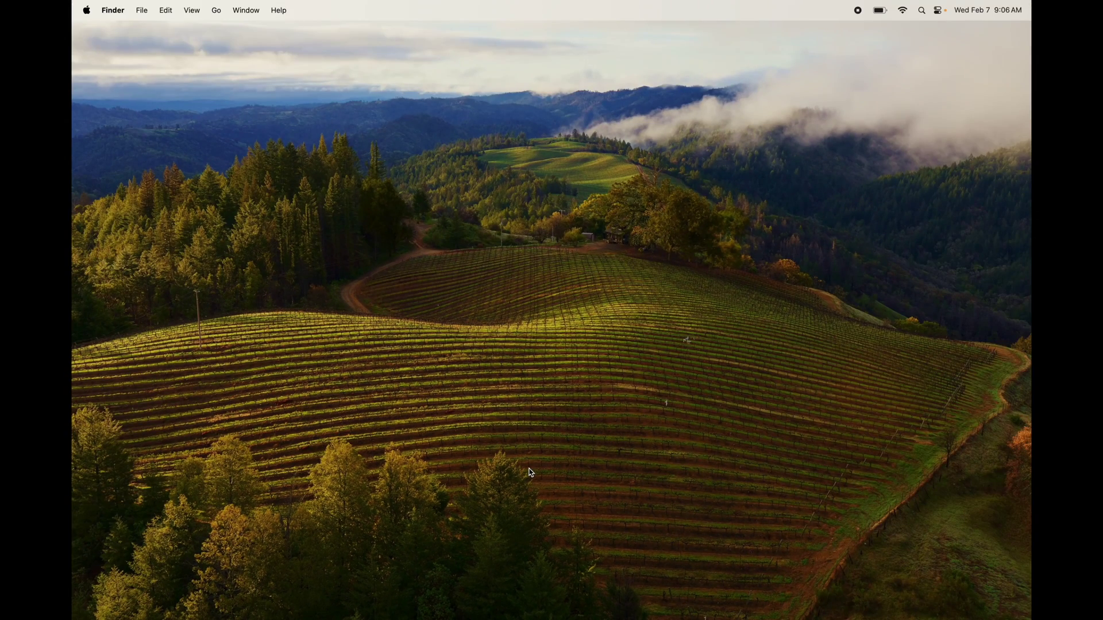
pyautogui.click(551, 592)
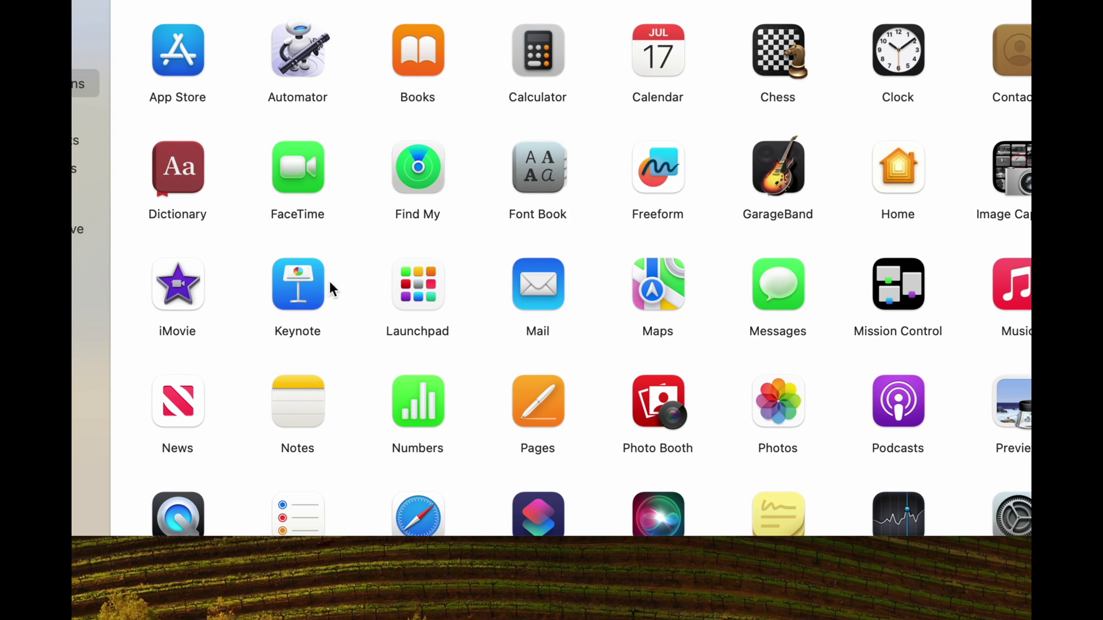
# - Move Keynote from the Applications folder to the Trash, authorizing the removal with the account password
pyautogui.click(317, 291)
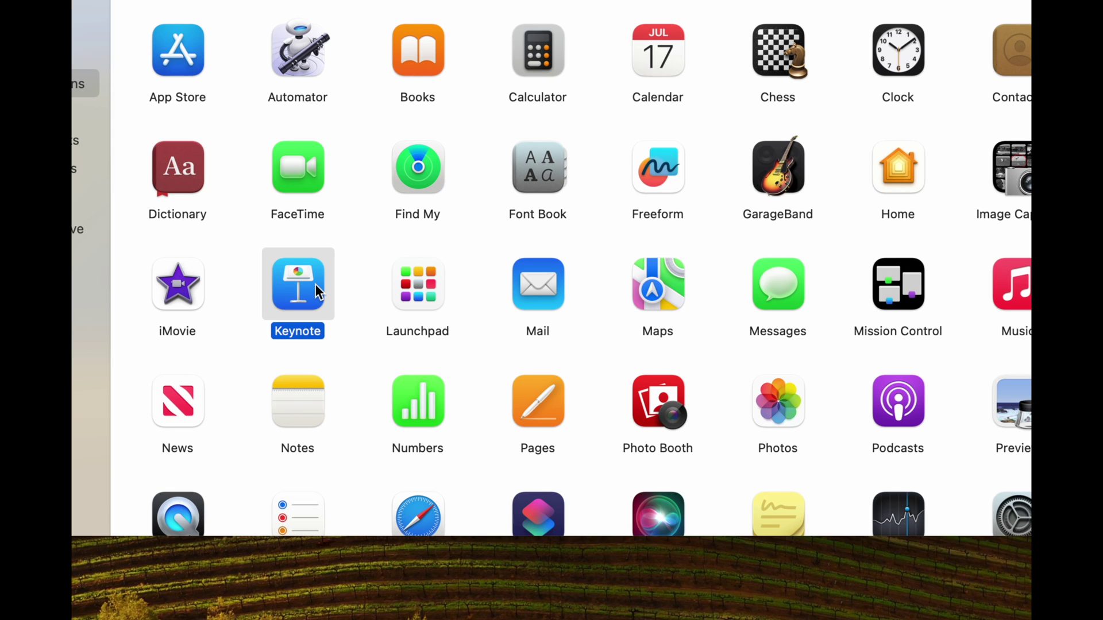
pyautogui.rightClick(318, 291)
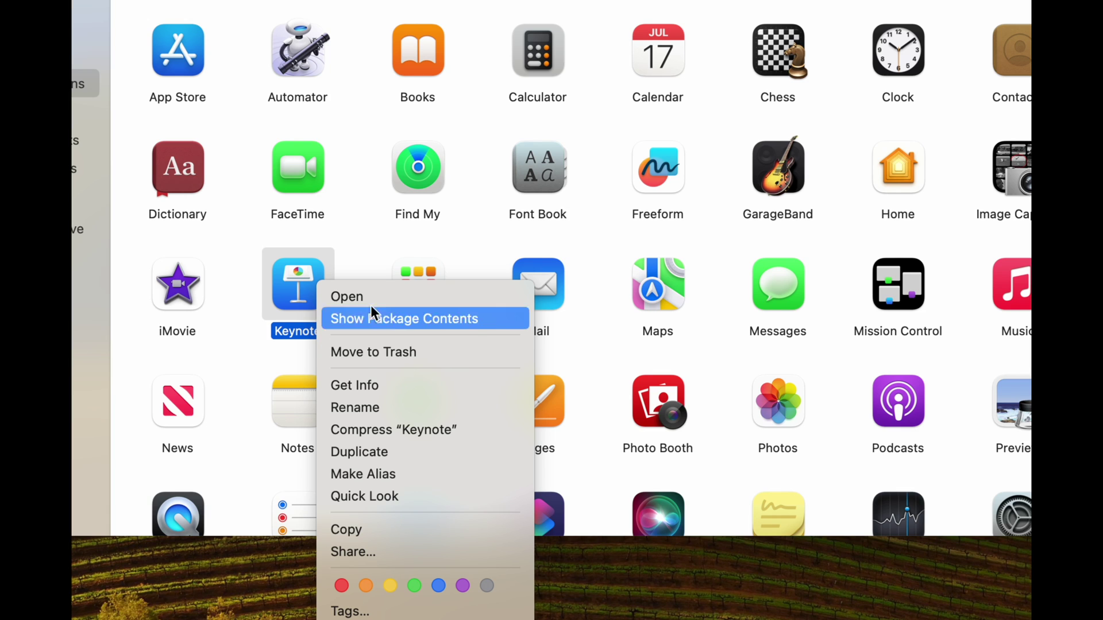
pyautogui.click(352, 255)
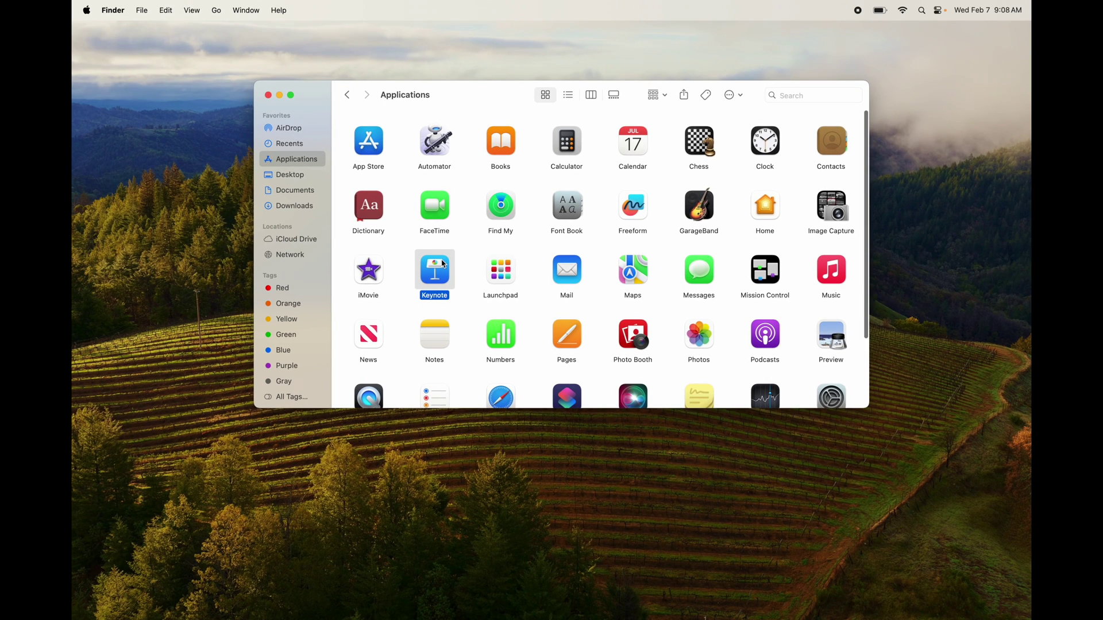
pyautogui.moveTo(329, 261); pyautogui.dragTo(975, 592)
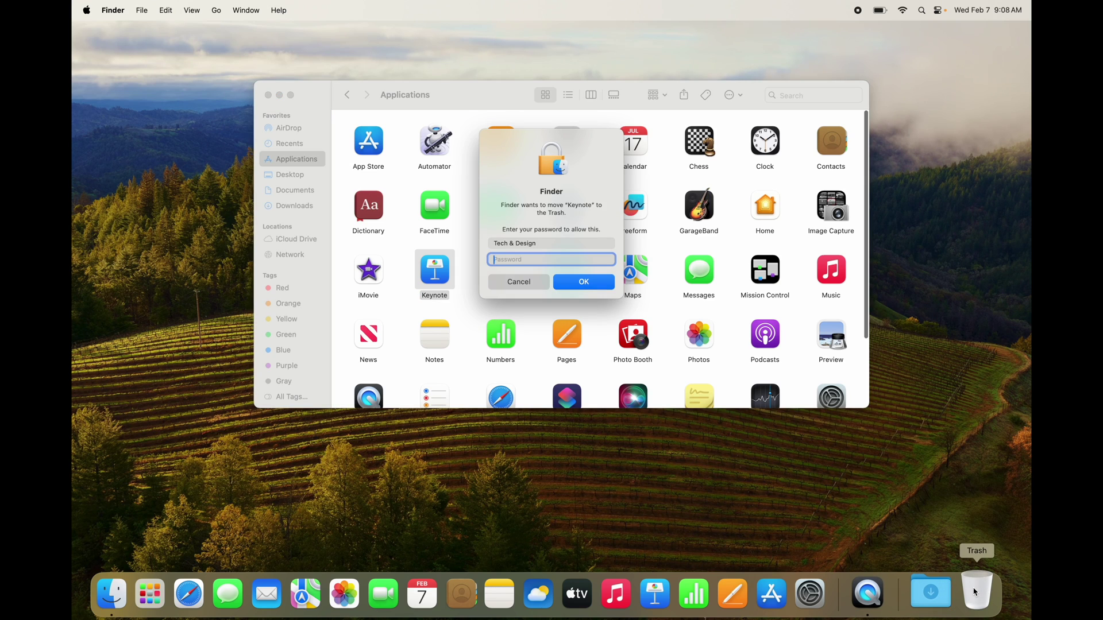
pyautogui.write('••••')
pyautogui.click(584, 283)
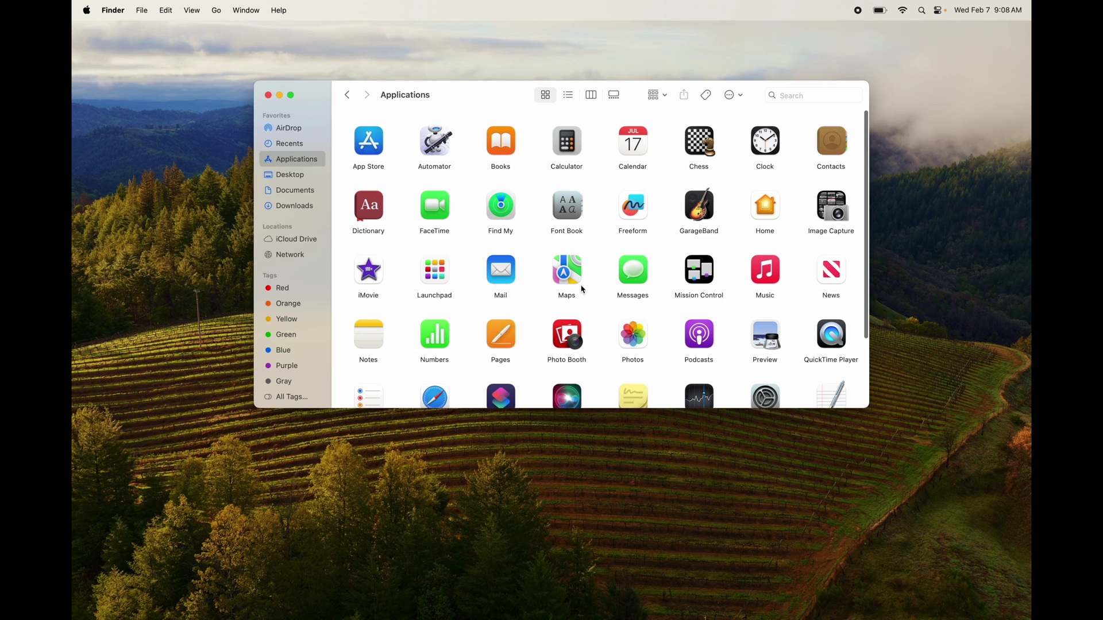
# - Empty the Trash to permanently erase the deleted Keynote app
pyautogui.moveTo(615, 618)
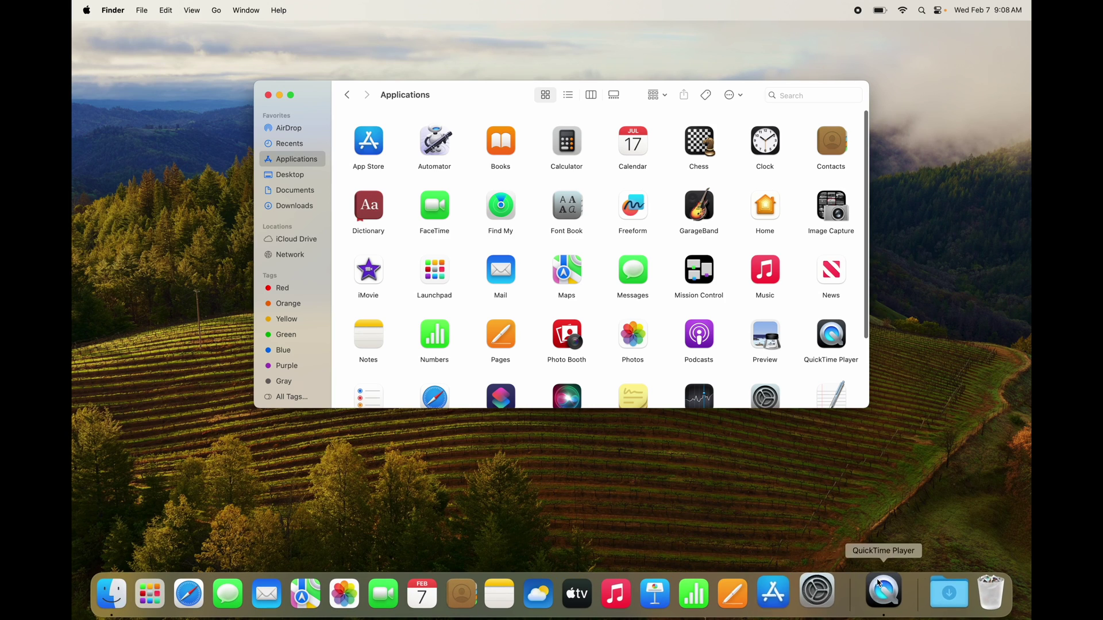
pyautogui.rightClick(975, 592)
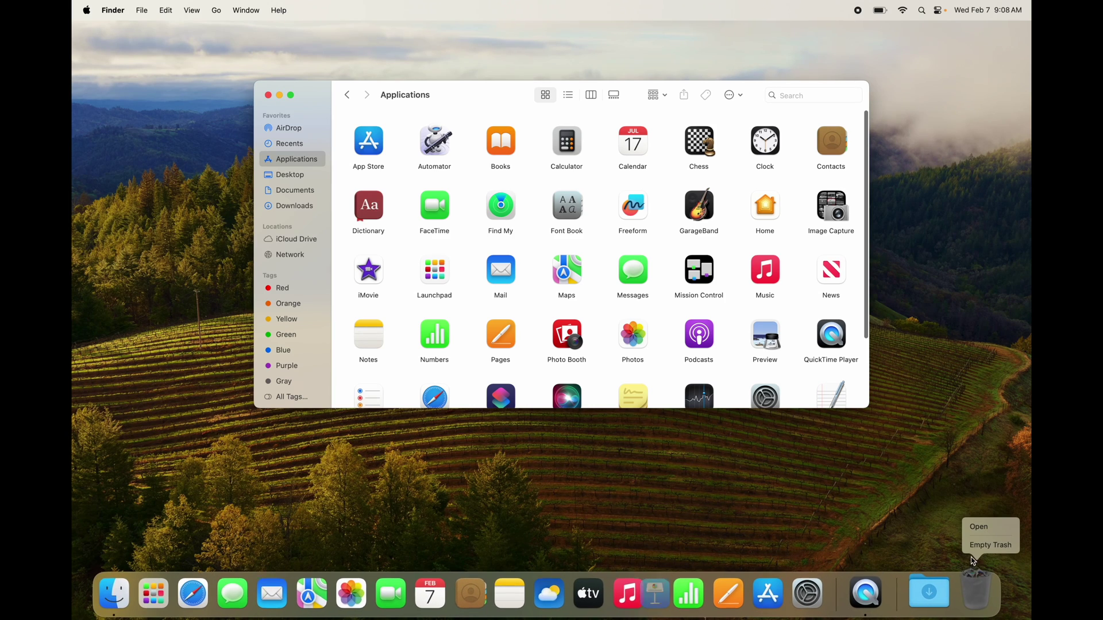
pyautogui.click(985, 545)
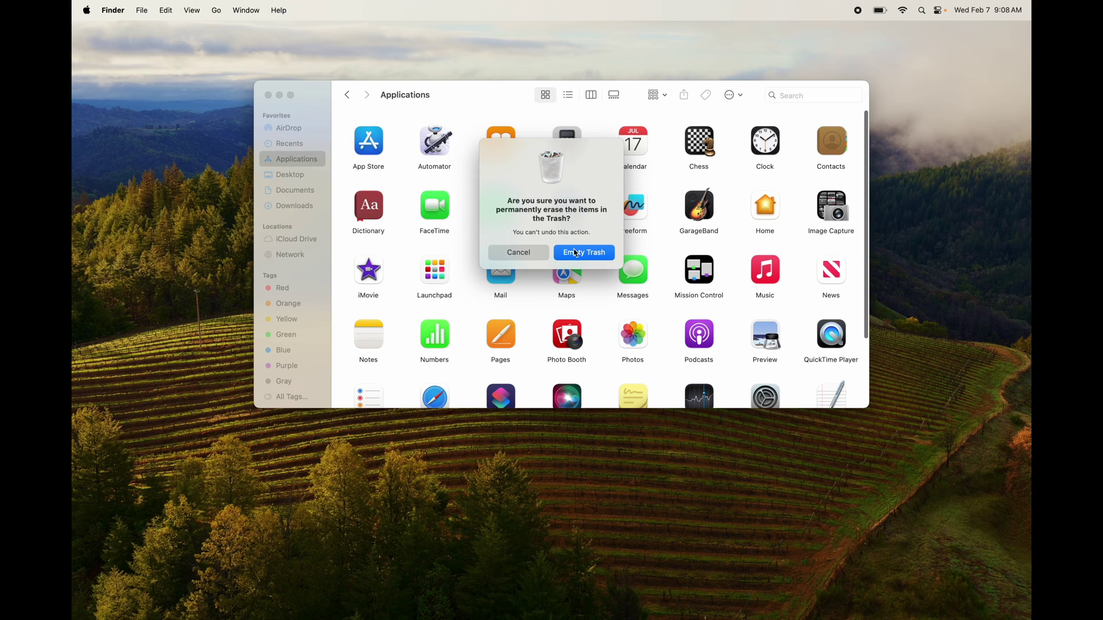
pyautogui.click(574, 252)
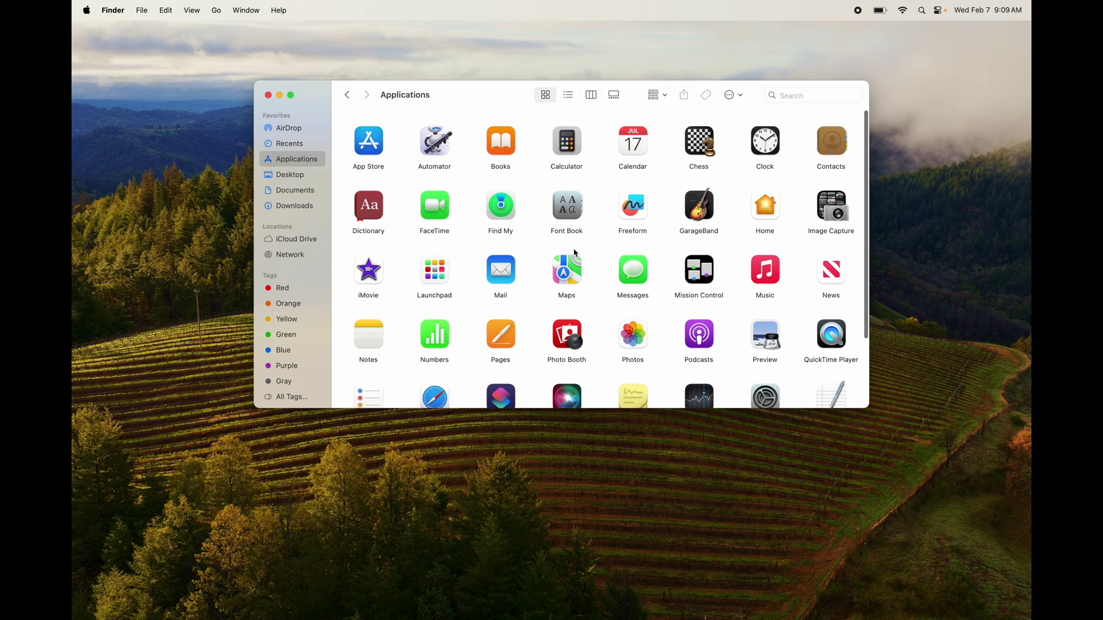
# - Look through the remaining installed apps and move Pages to the Trash, authorizing it with the account password
pyautogui.scroll(-5, 575, 252)
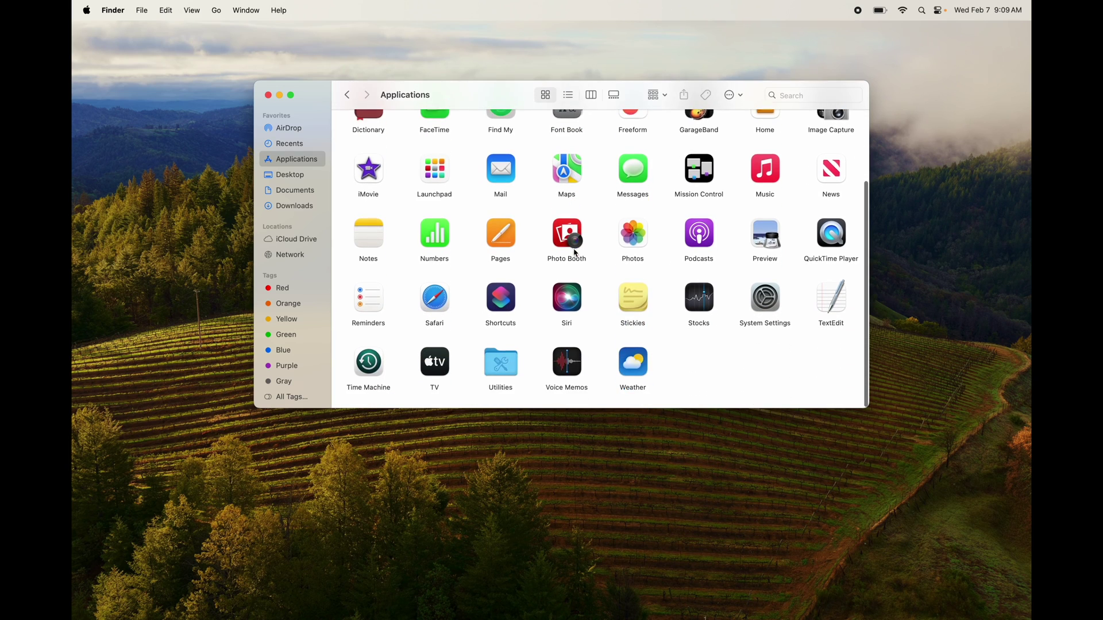
pyautogui.scroll(5, 575, 253)
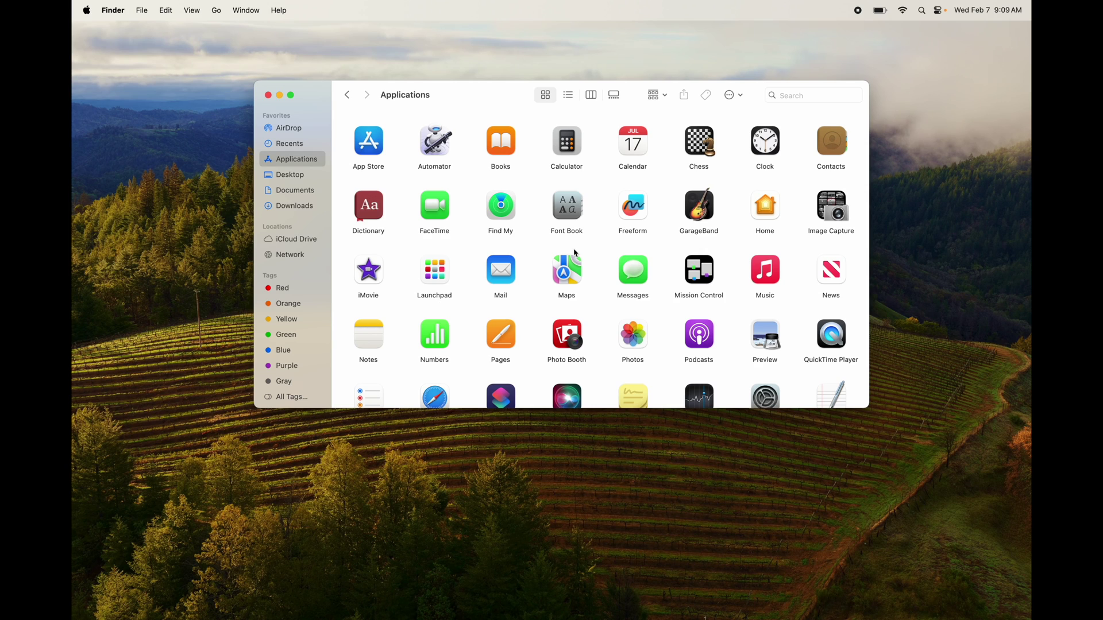
pyautogui.scroll(-4, 575, 253)
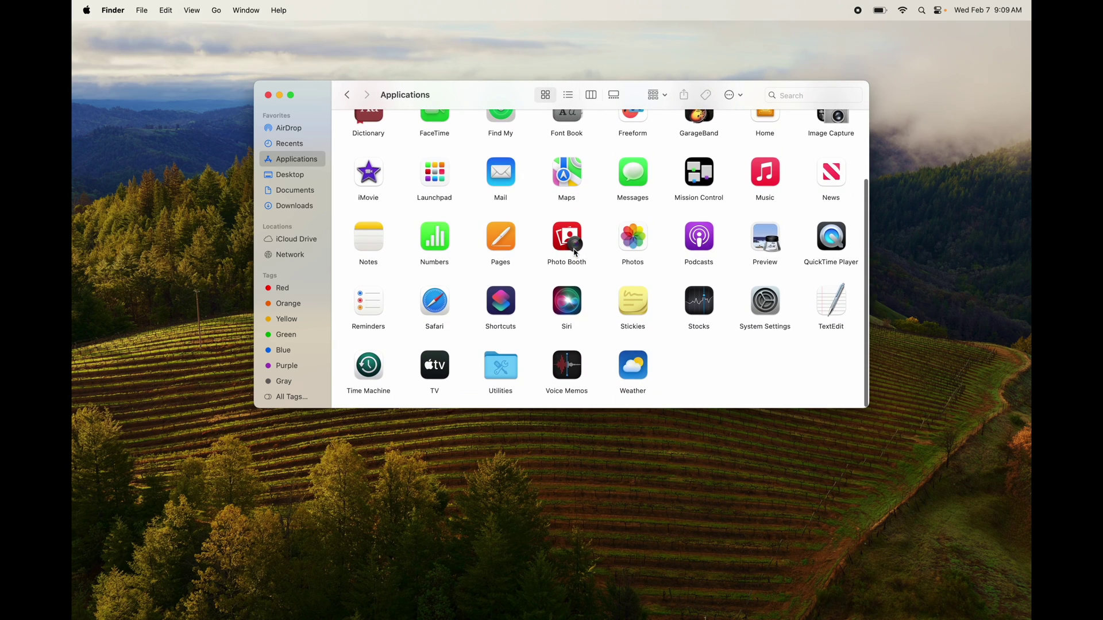
pyautogui.click(501, 240)
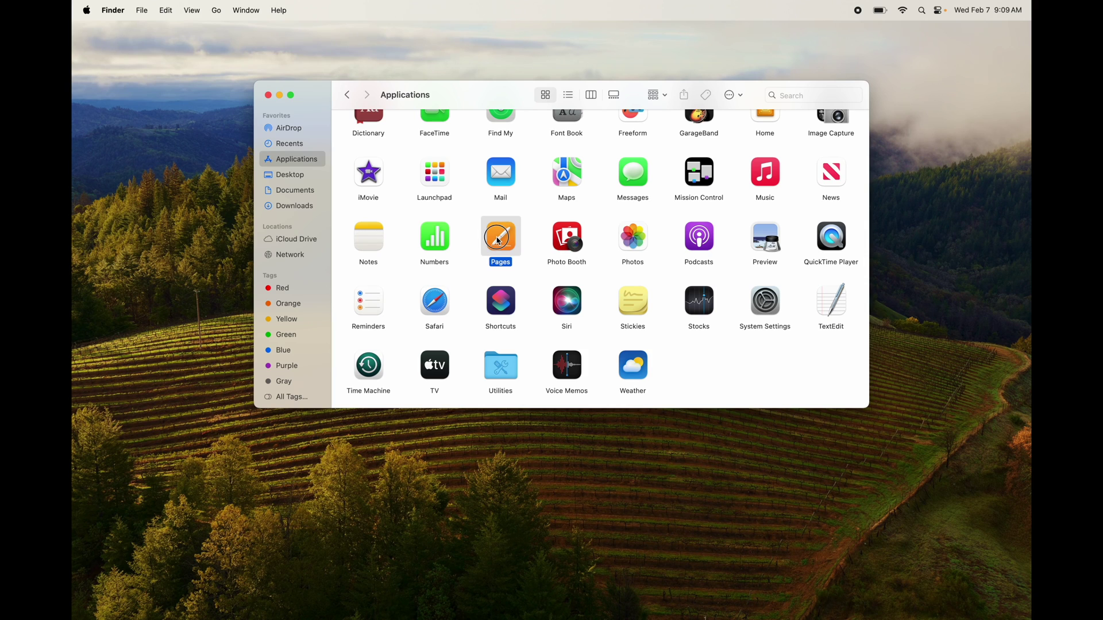
pyautogui.moveTo(977, 597)
pyautogui.press('super+BackSpace')
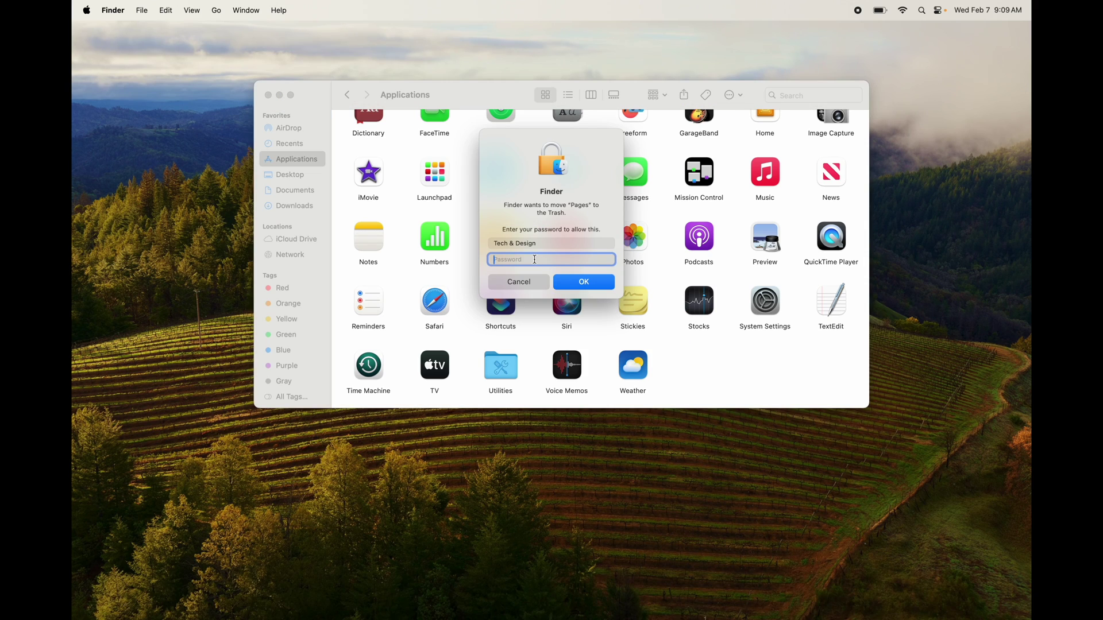
pyautogui.write('••••')
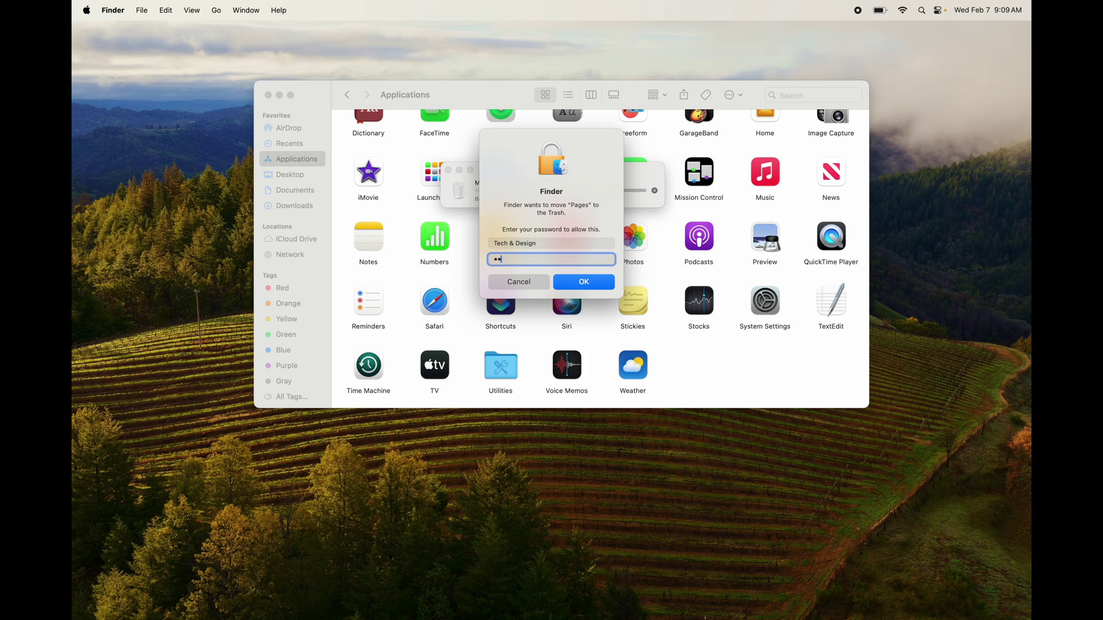
pyautogui.press('Return')
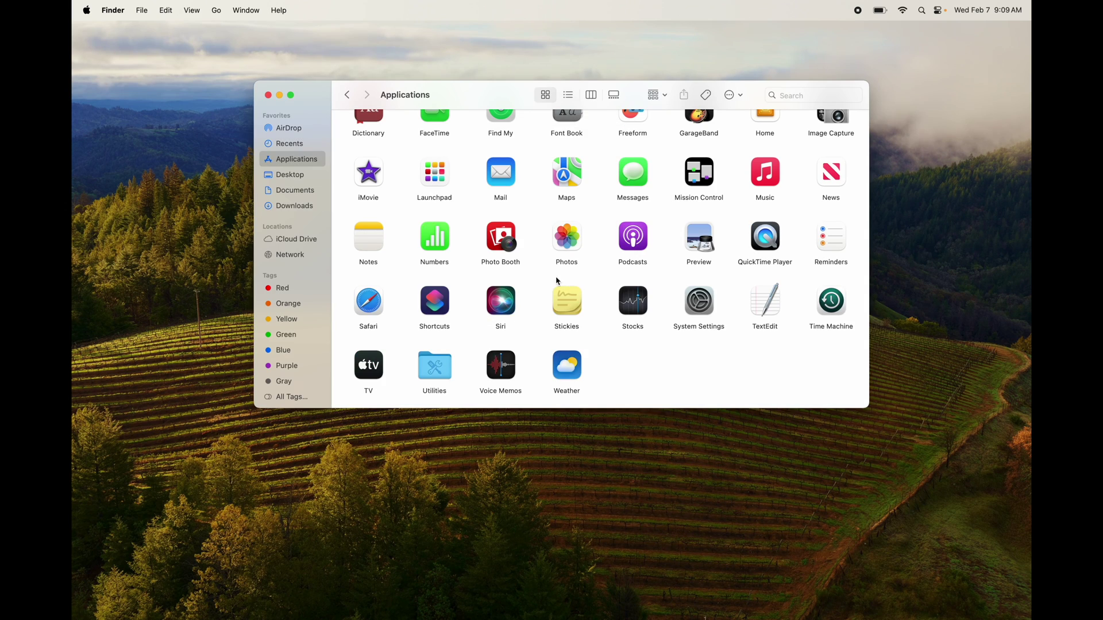
# - Move iMovie to the Trash, authorizing the removal with the account password
pyautogui.click(379, 181)
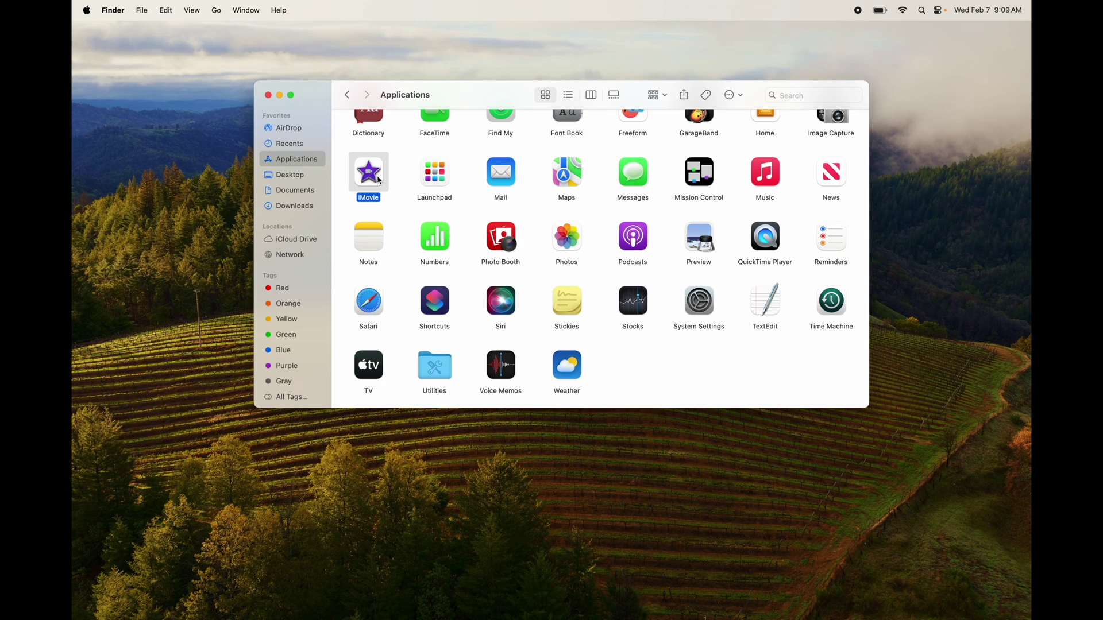
pyautogui.press('super+BackSpace')
pyautogui.write('•••••')
pyautogui.press('Return')
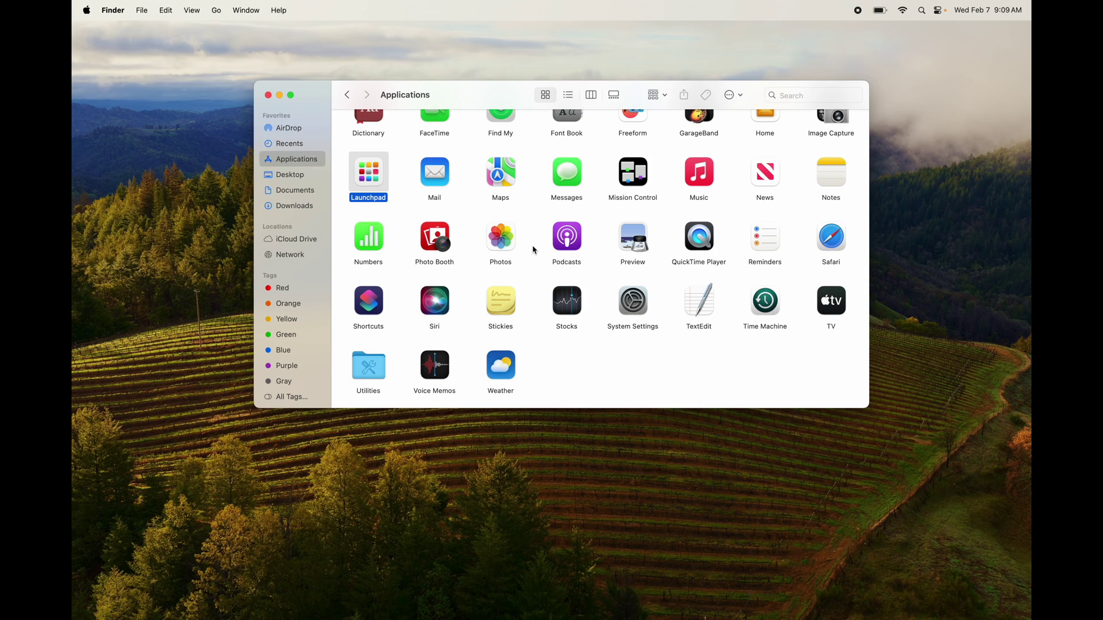
# - Permanently erase Pages and iMovie by emptying the Trash, and close the Applications window
pyautogui.scroll(5, 534, 250)
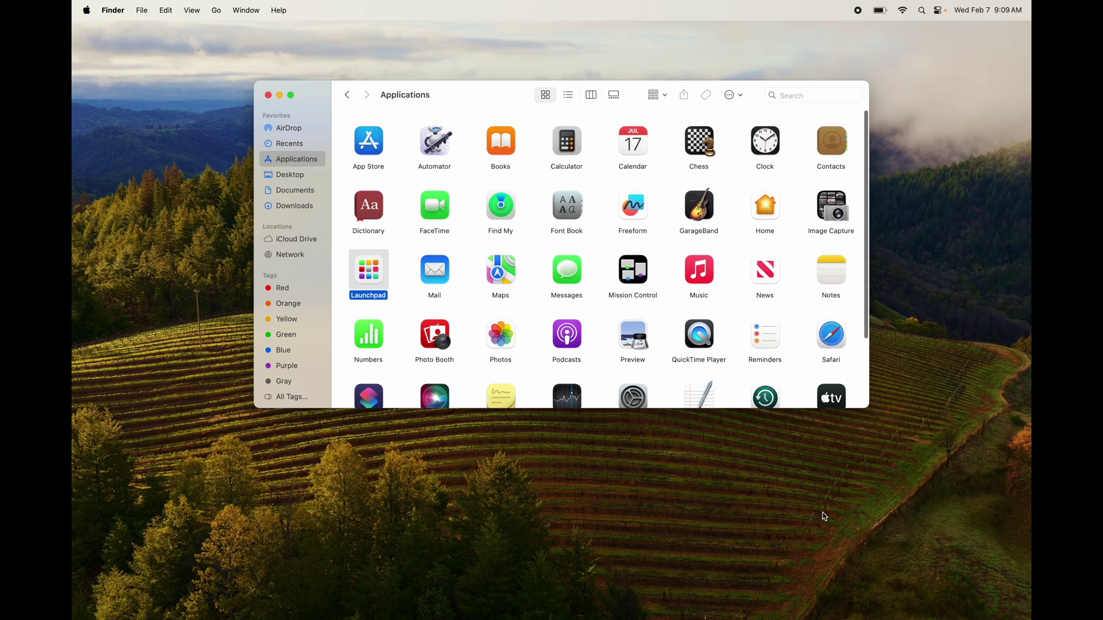
pyautogui.moveTo(836, 619)
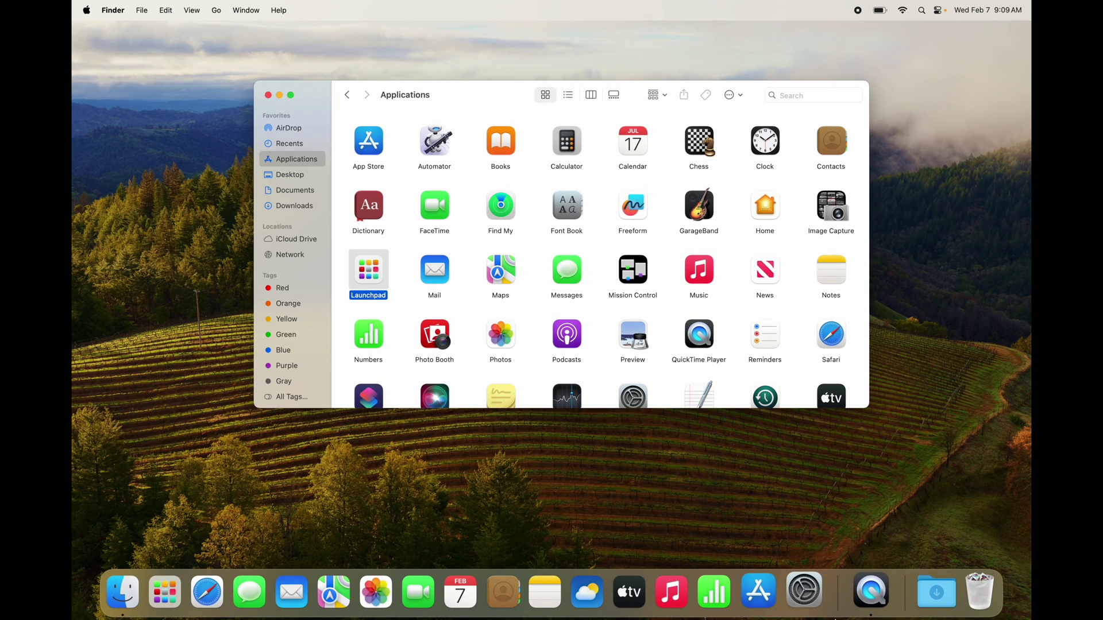
pyautogui.rightClick(972, 611)
pyautogui.click(983, 543)
pyautogui.click(581, 256)
pyautogui.click(268, 96)
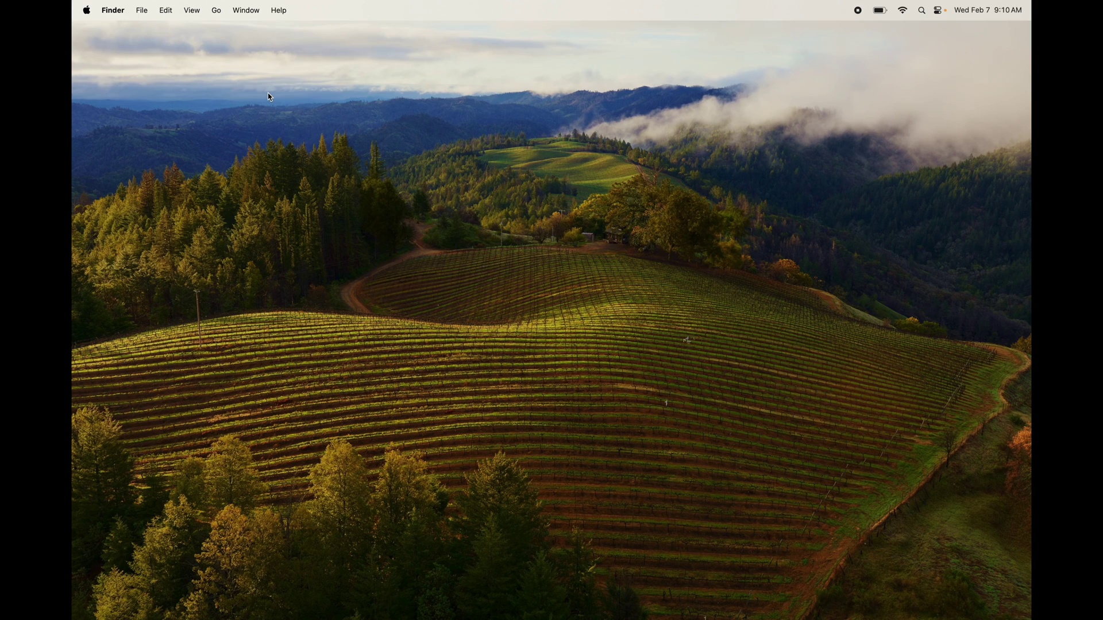
# - Open System Settings, search for "wallpa" and show the options for changing the wallpaper
pyautogui.rightClick(541, 229)
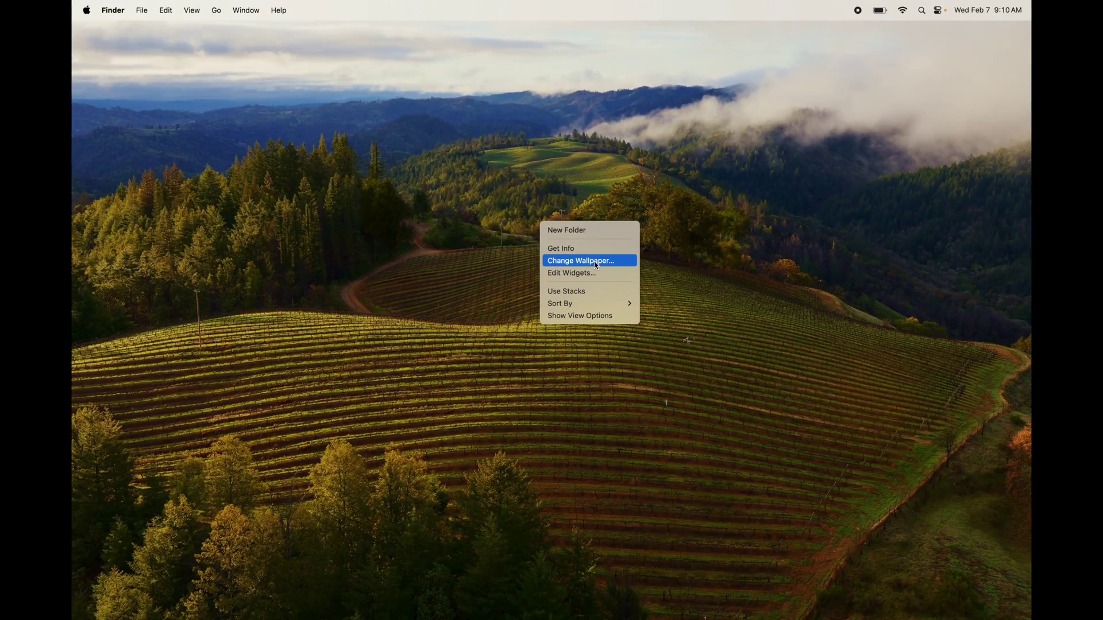
pyautogui.click(666, 406)
pyautogui.moveTo(721, 597)
pyautogui.click(800, 596)
pyautogui.click(450, 133)
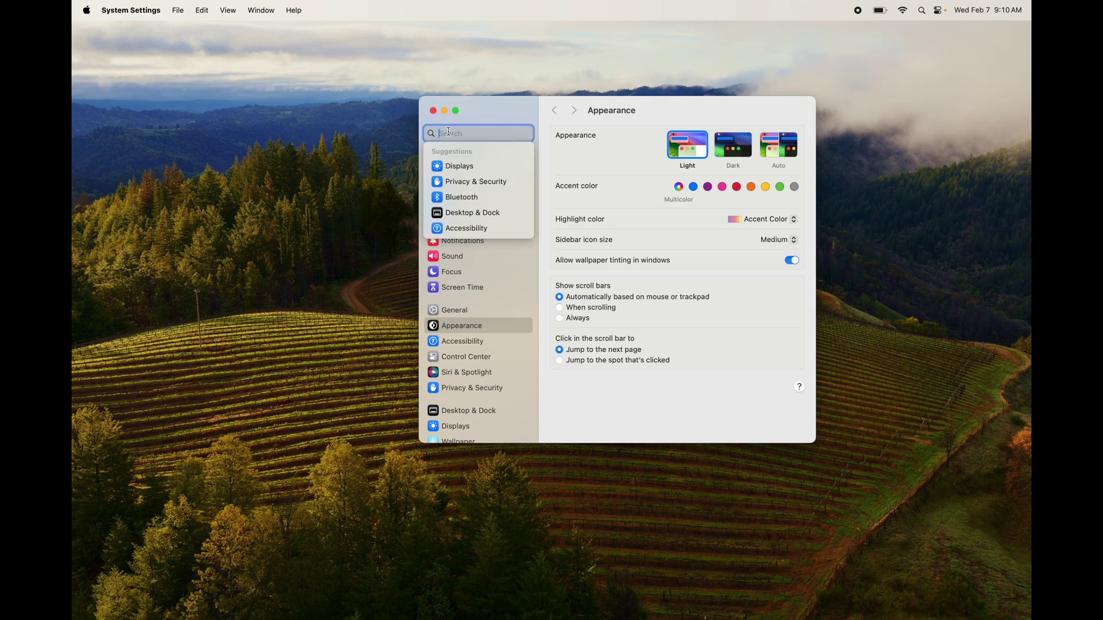
pyautogui.write('wallpa')
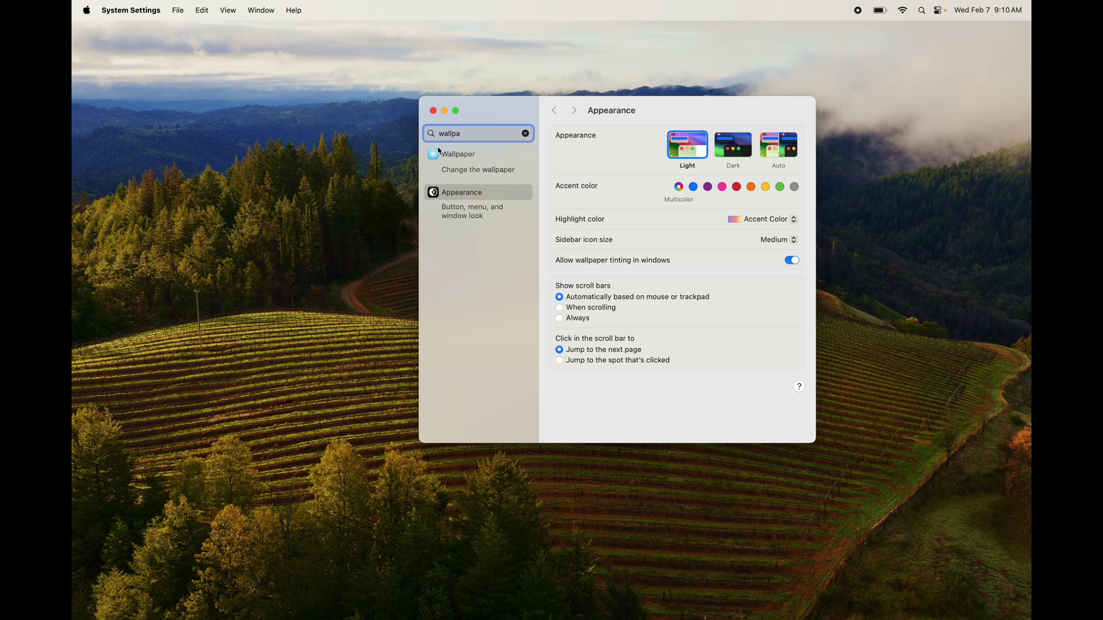
pyautogui.click(455, 173)
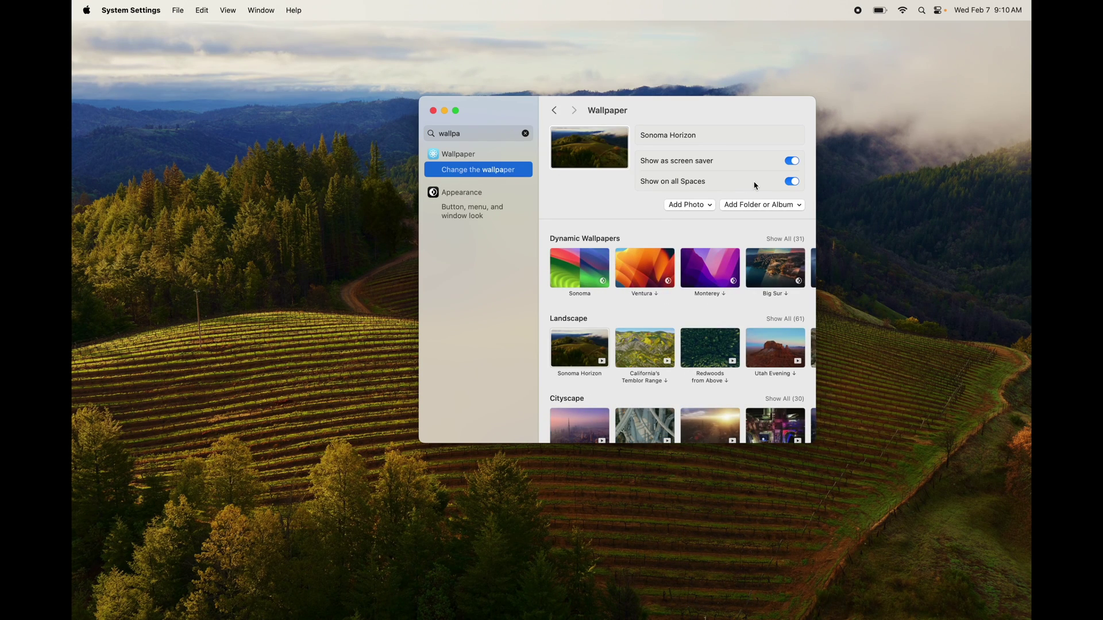
# - Reposition the settings window and try the Sonoma, Big Sur, Redwoods from Above, California's Temblor Range and Sonoma Horizon wallpapers
pyautogui.moveTo(509, 114); pyautogui.dragTo(427, 115)
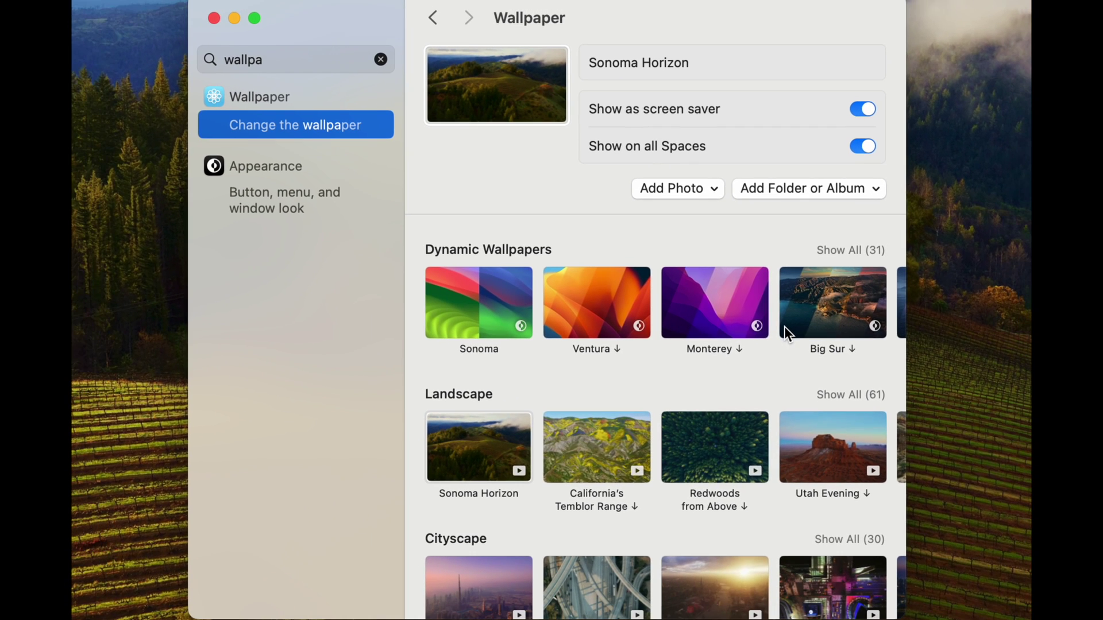
pyautogui.click(481, 299)
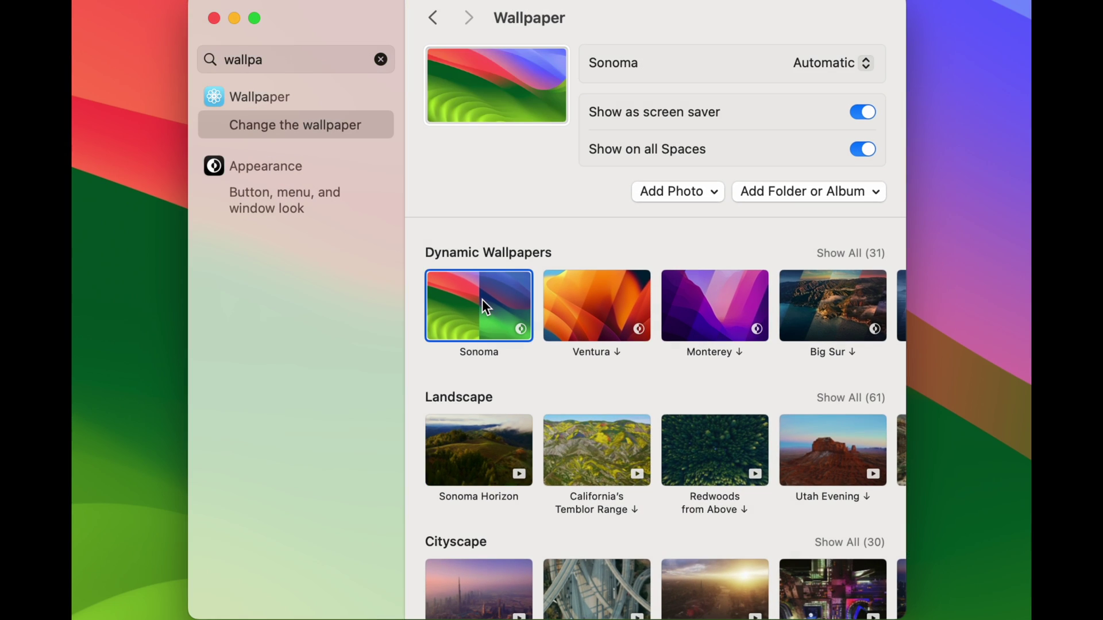
pyautogui.click(827, 312)
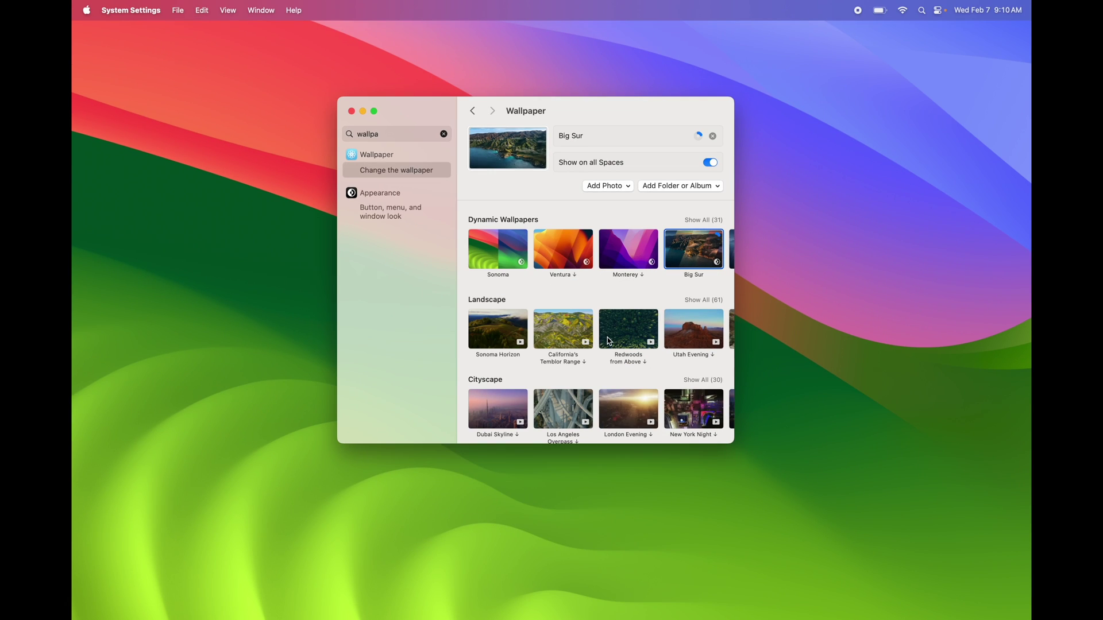
pyautogui.click(626, 336)
pyautogui.click(563, 348)
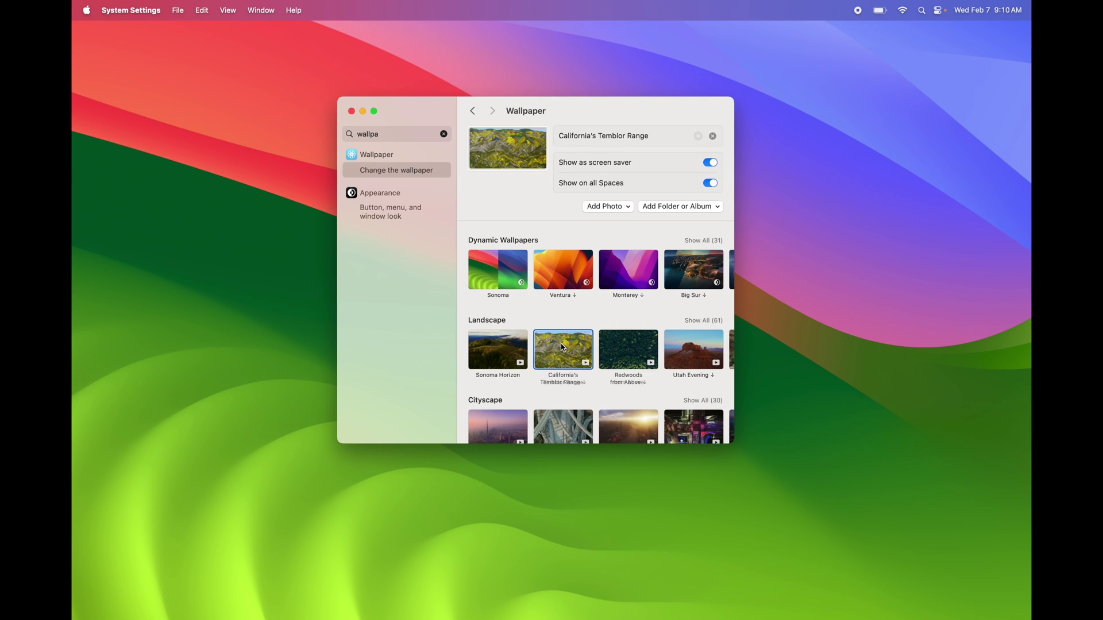
pyautogui.click(504, 348)
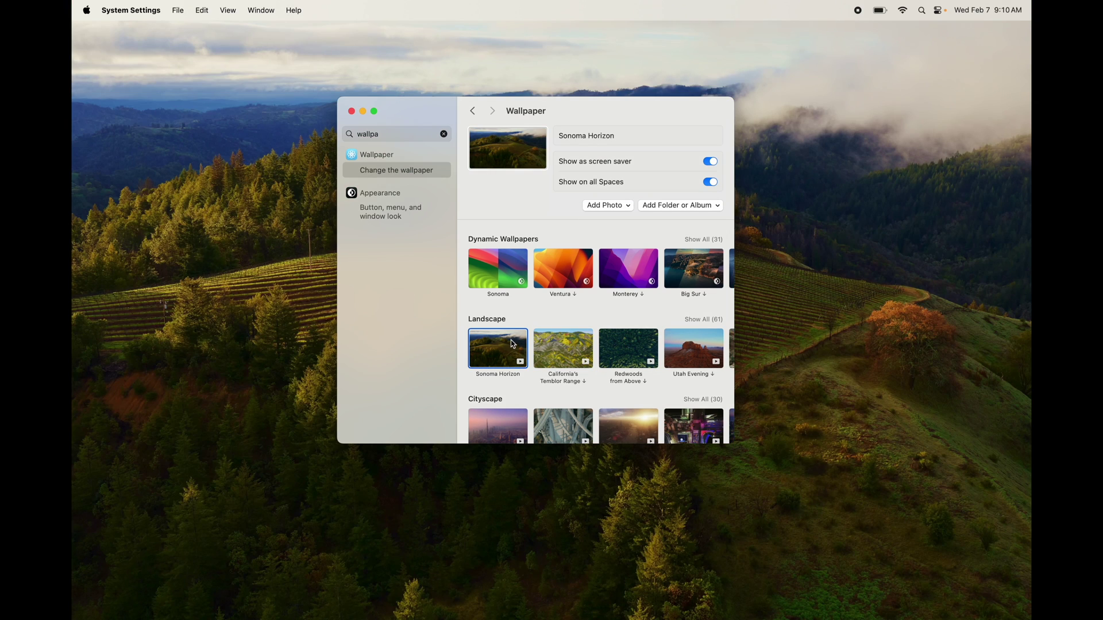
# - Set the dynamic Sonoma wallpaper, and close System Settings after browsing the other wallpaper categories
pyautogui.click(505, 282)
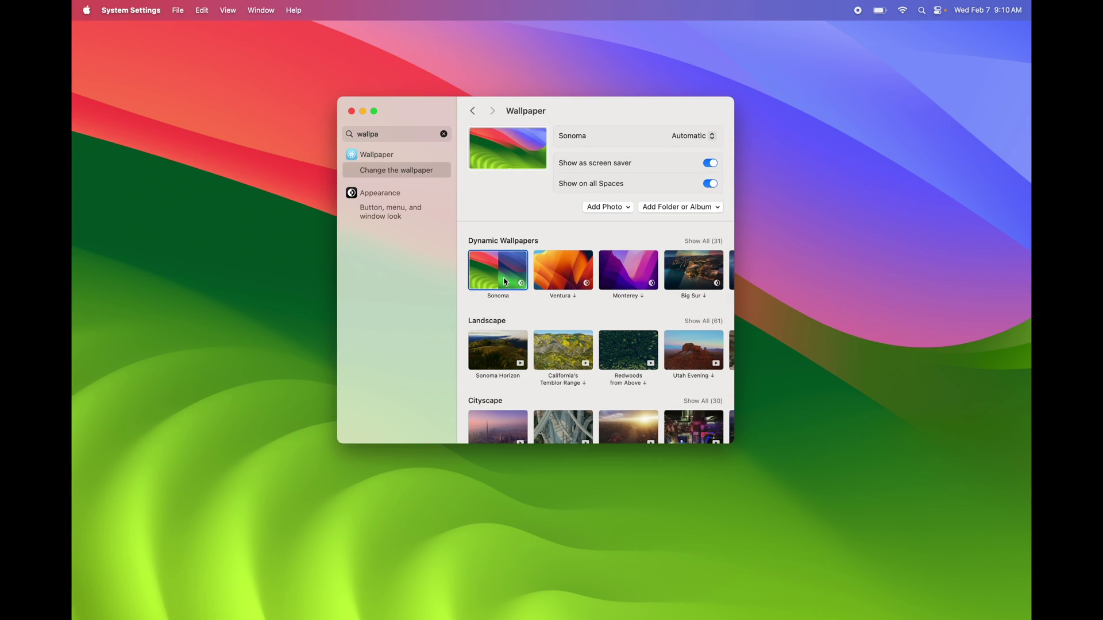
pyautogui.scroll(-15, 505, 282)
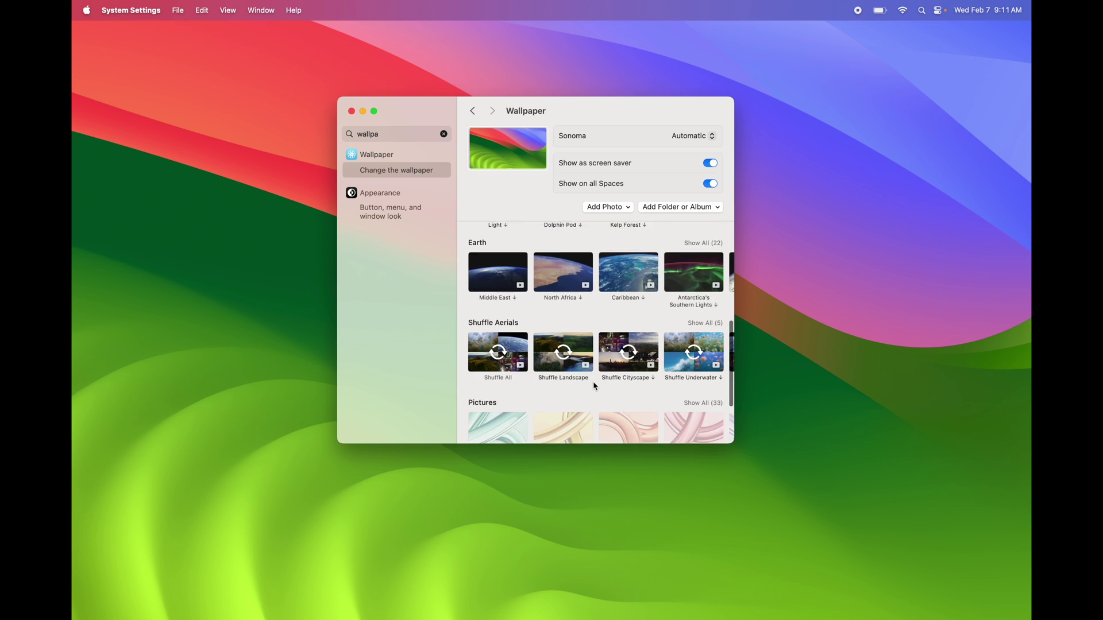
pyautogui.scroll(15, 595, 386)
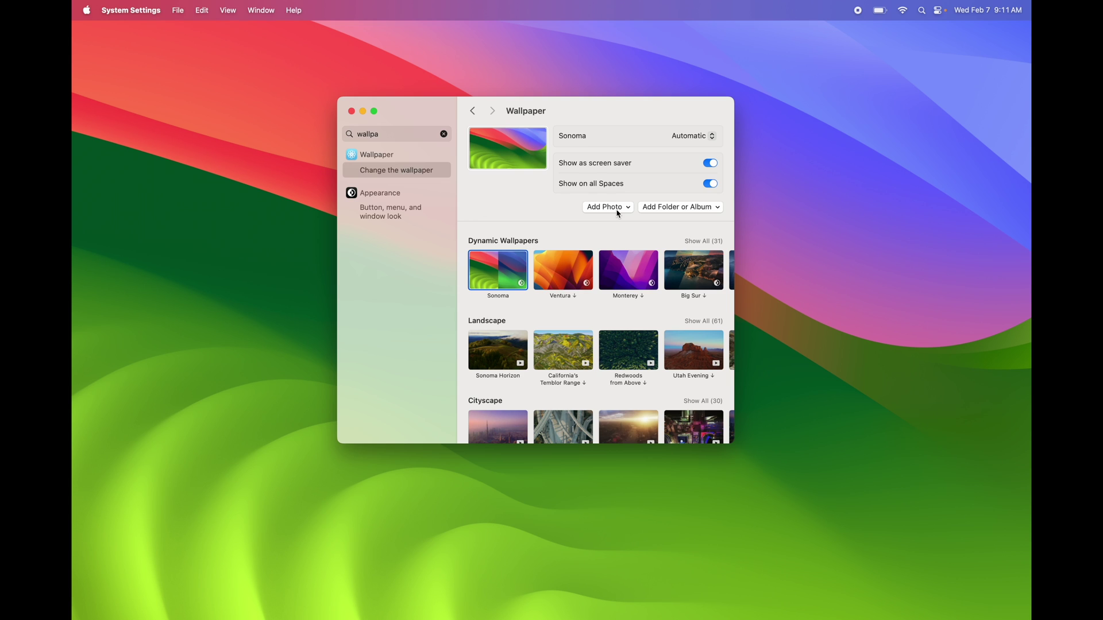
pyautogui.click(352, 111)
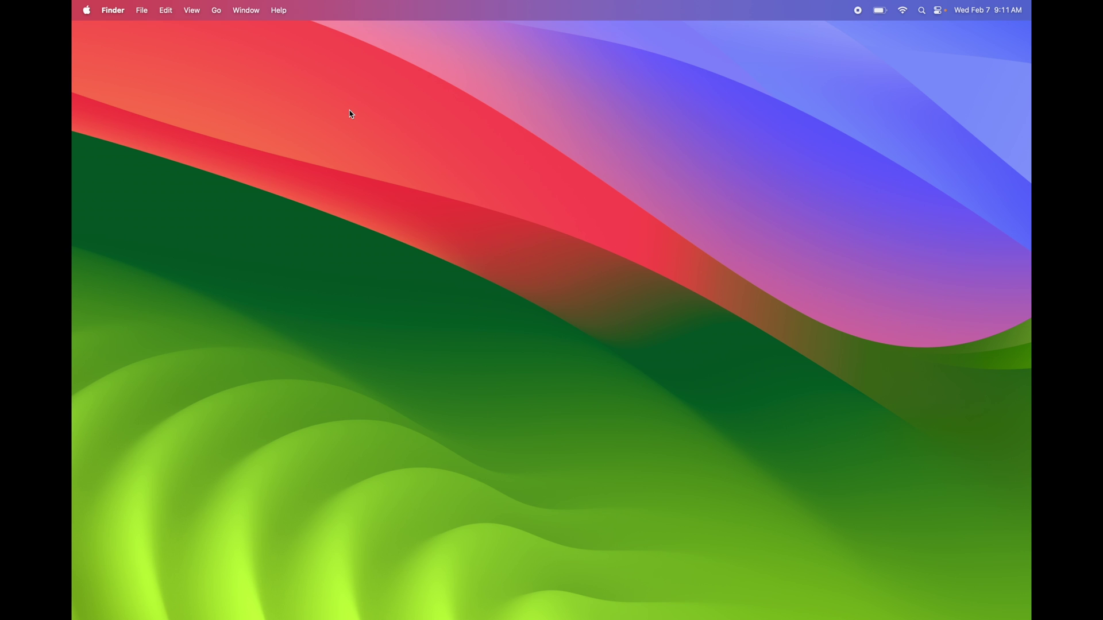